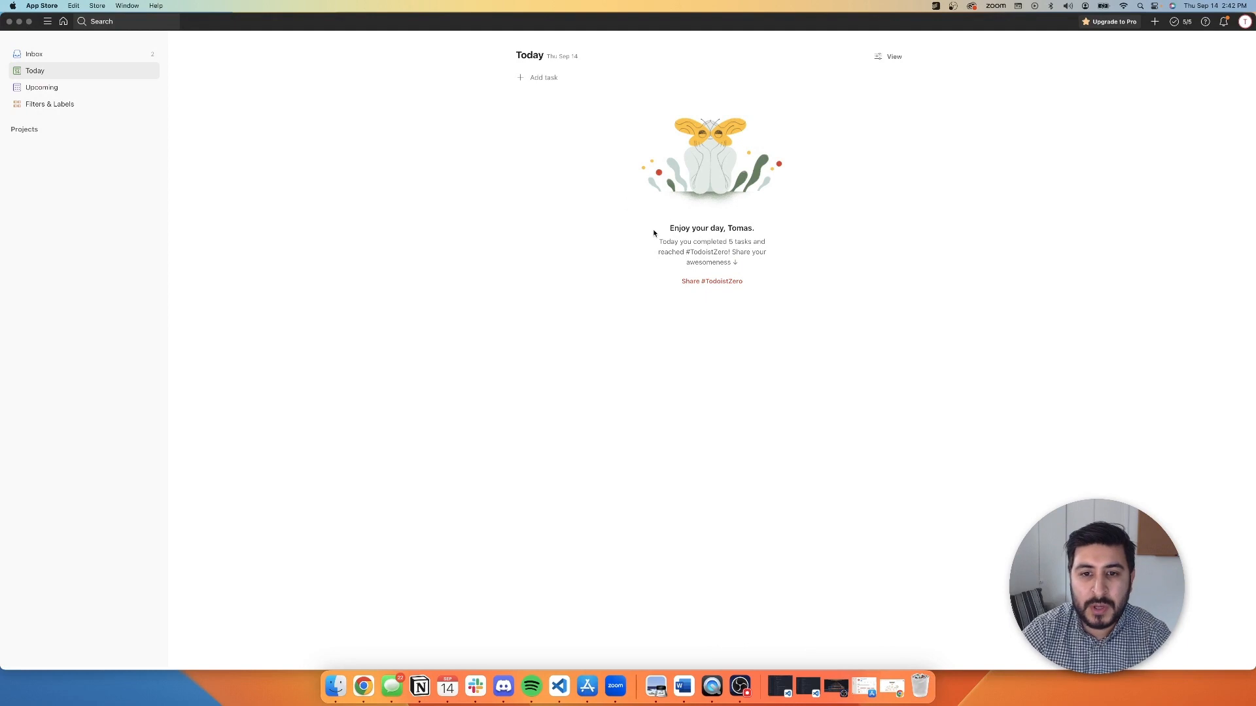
Step: Add a task named "Do laundry" to the Today list
{"action": "left_click", "coordinate": [551, 80]}
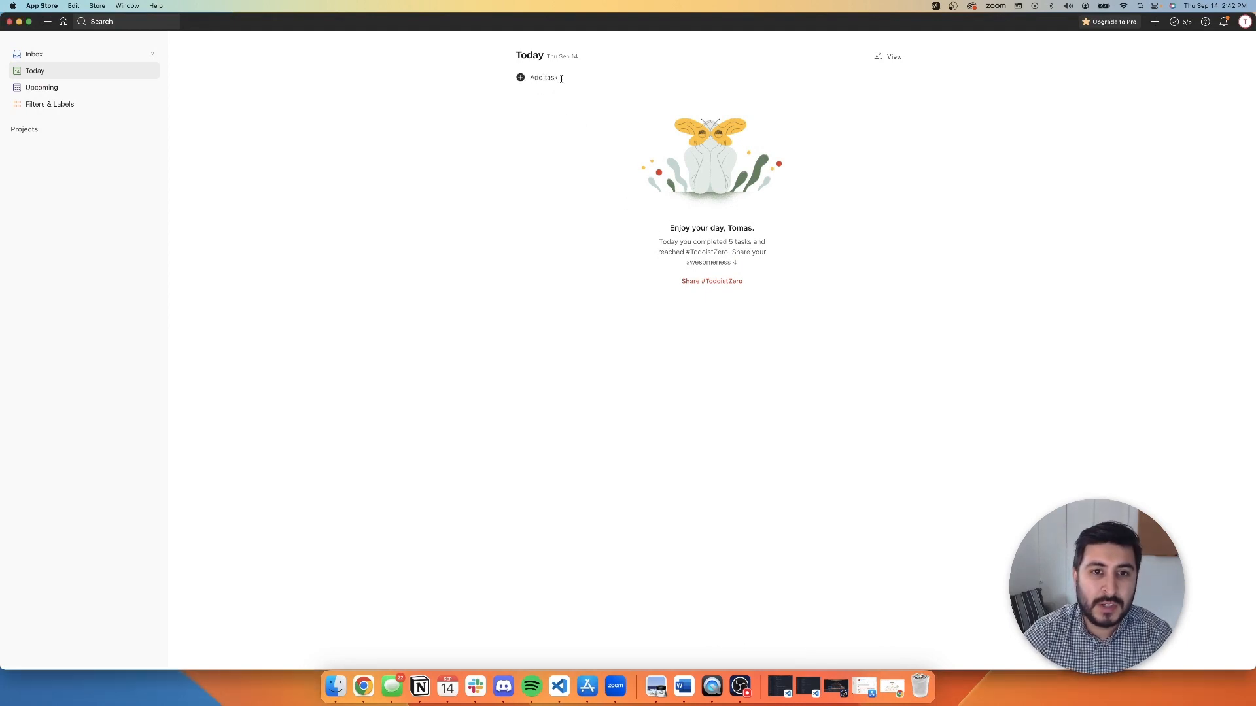
{"action": "left_click", "coordinate": [560, 80]}
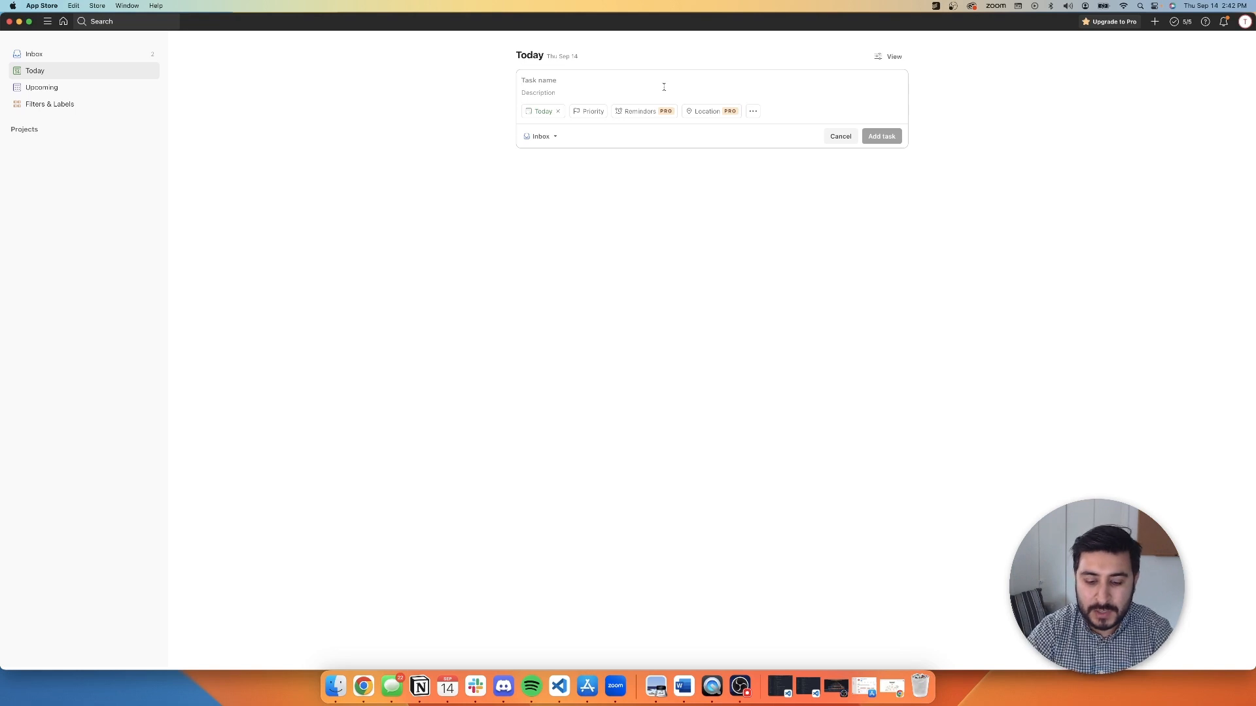
{"action": "type", "text": "Doin"}
{"action": "key", "text": "BackSpace"}
{"action": "key", "text": "BackSpace"}
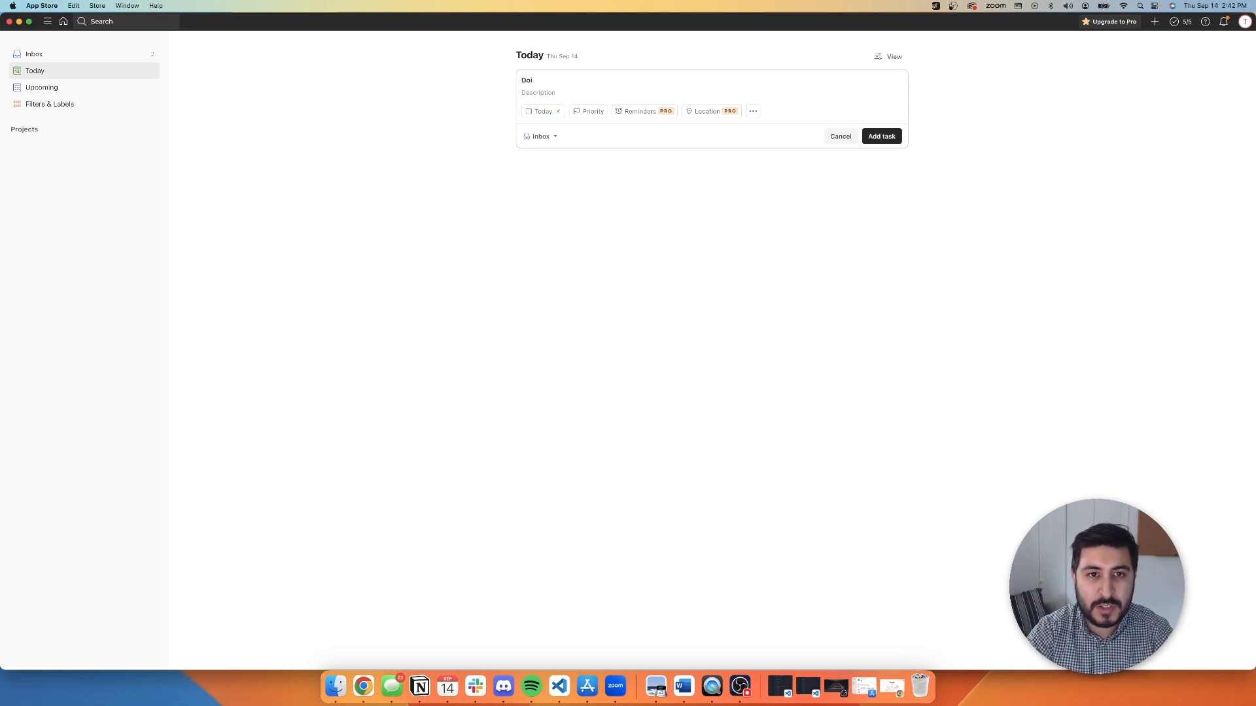
{"action": "type", "text": "Ik"}
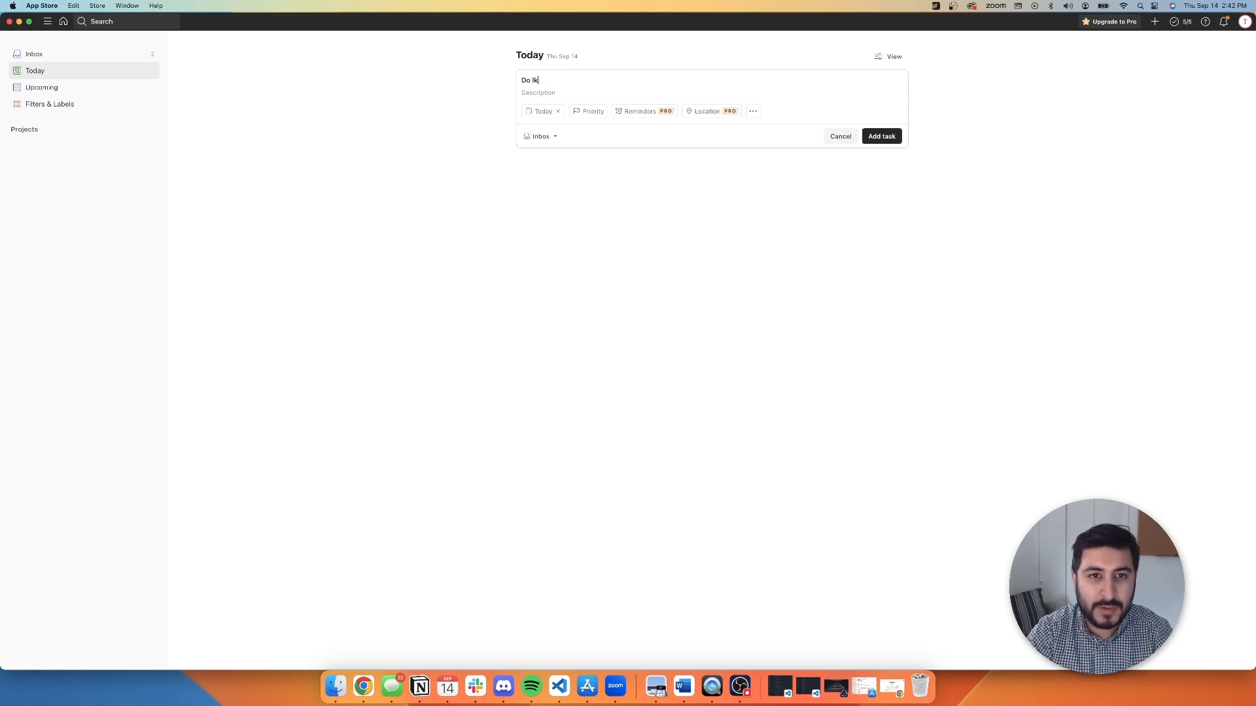
{"action": "type", "text": "aundry"}
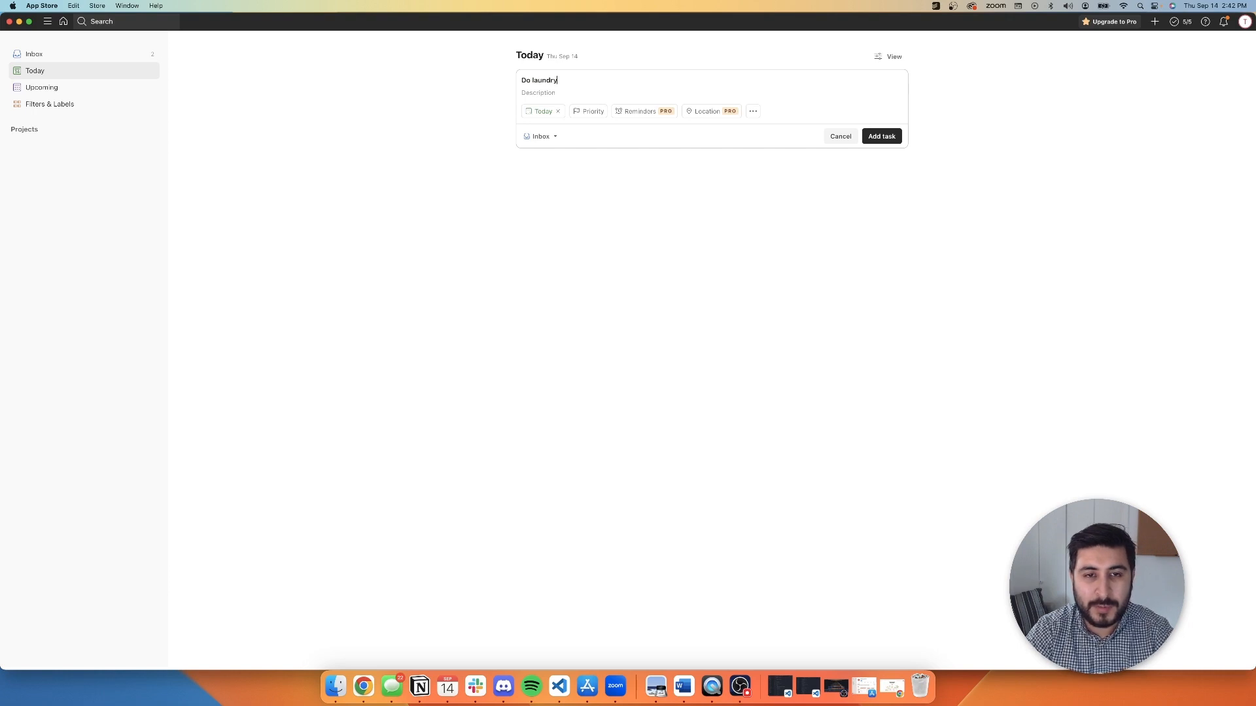
{"action": "key", "text": "Return"}
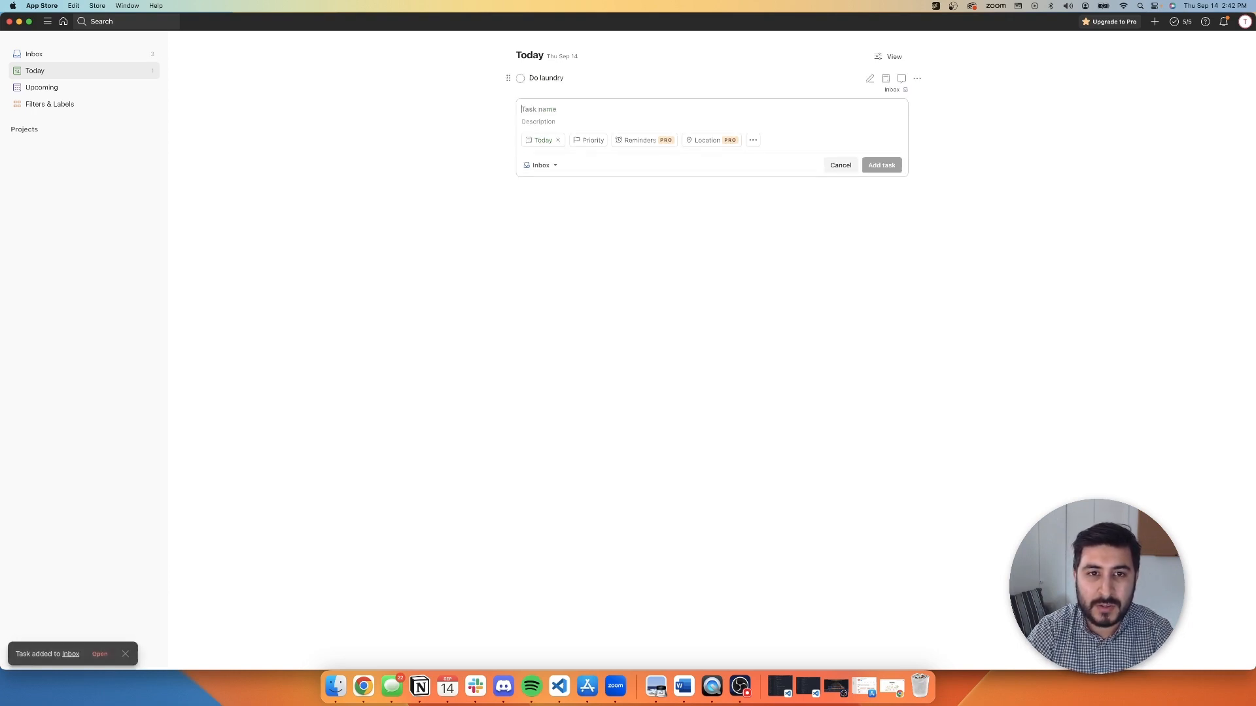
Step: Add a second task for today named "Fix my resume"
{"action": "type", "text": "D"}
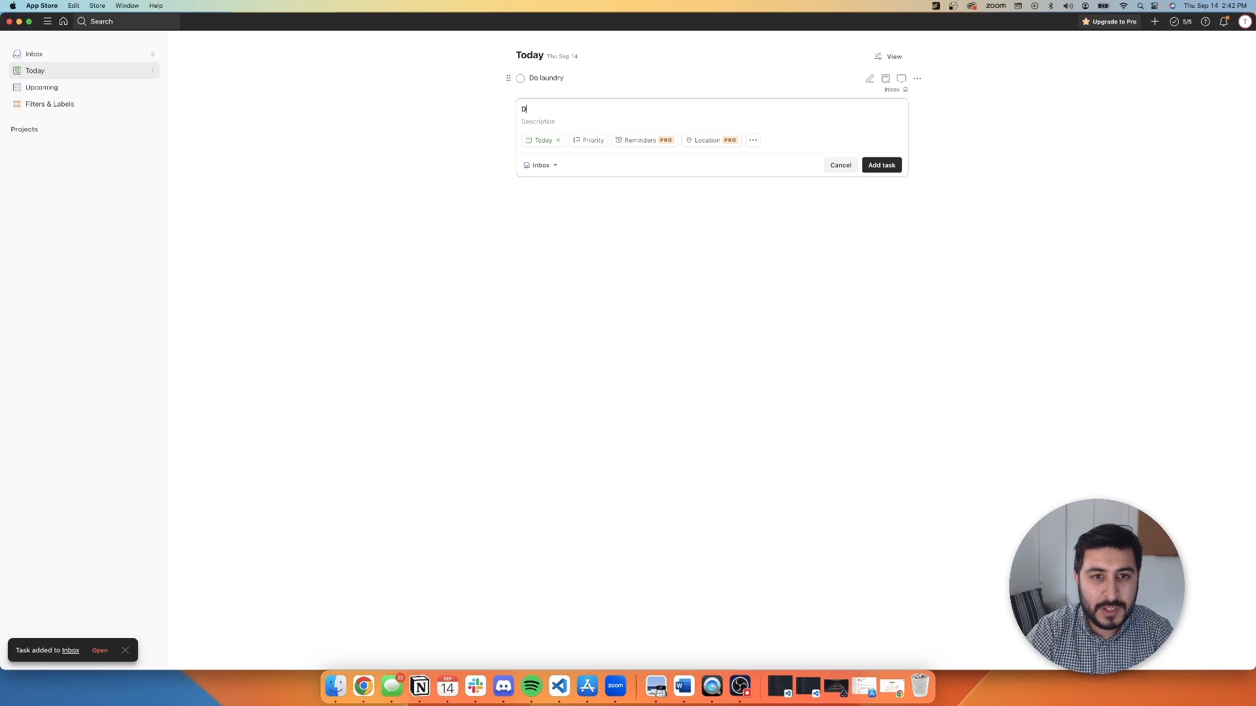
{"action": "type", "text": "i"}
{"action": "key", "text": "BackSpace"}
{"action": "key", "text": "BackSpace"}
{"action": "type", "text": "Fix"}
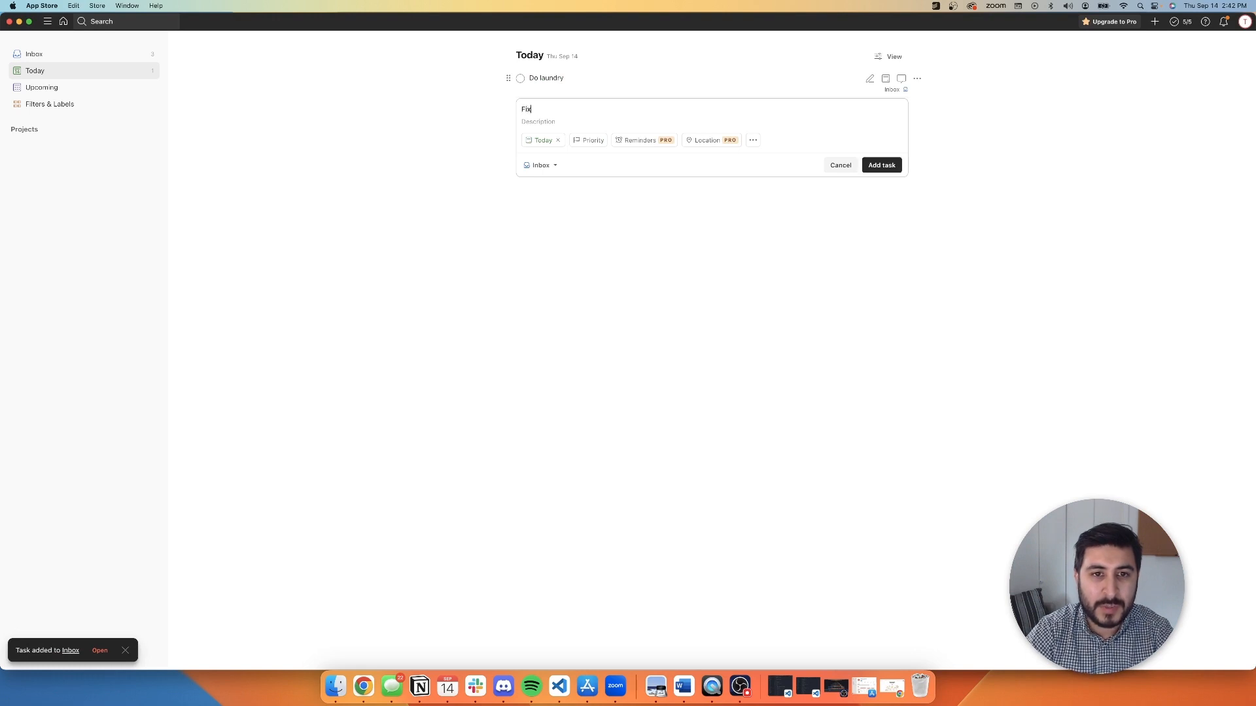
{"action": "type", "text": " my resume"}
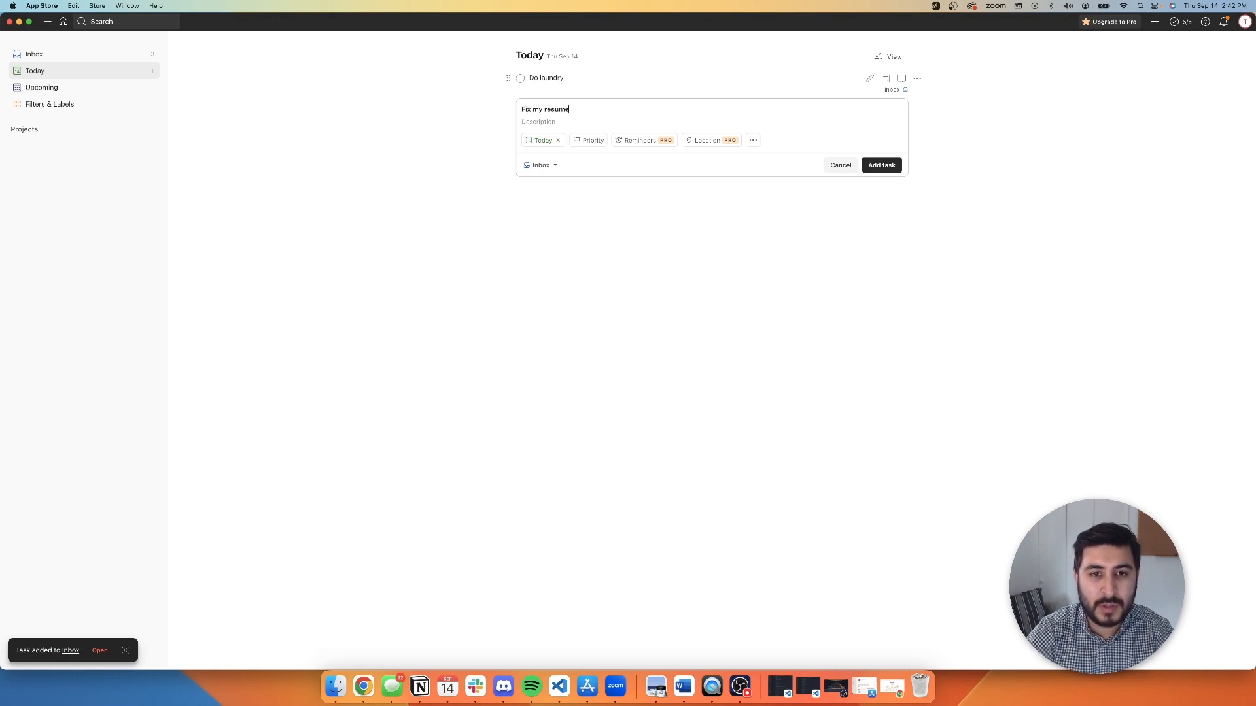
{"action": "key", "text": "Return"}
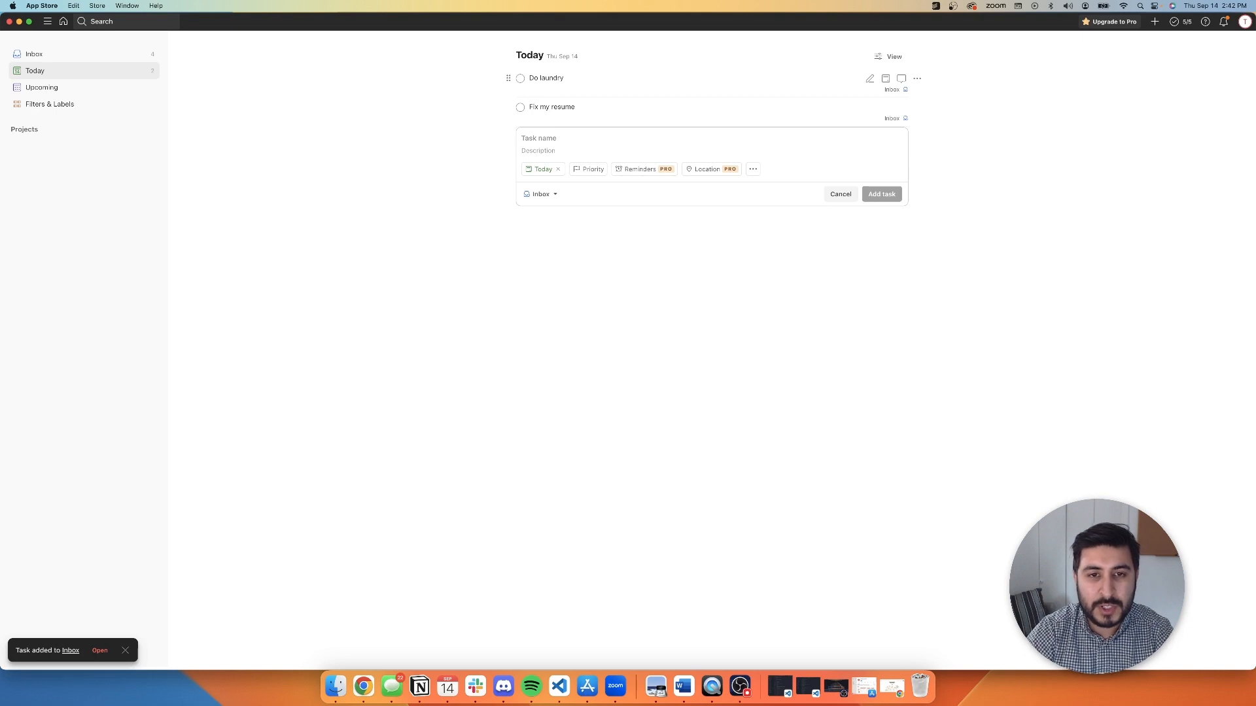
Step: Add a third task for today named "Make a video using Todoist"
{"action": "type", "text": "Make a v"}
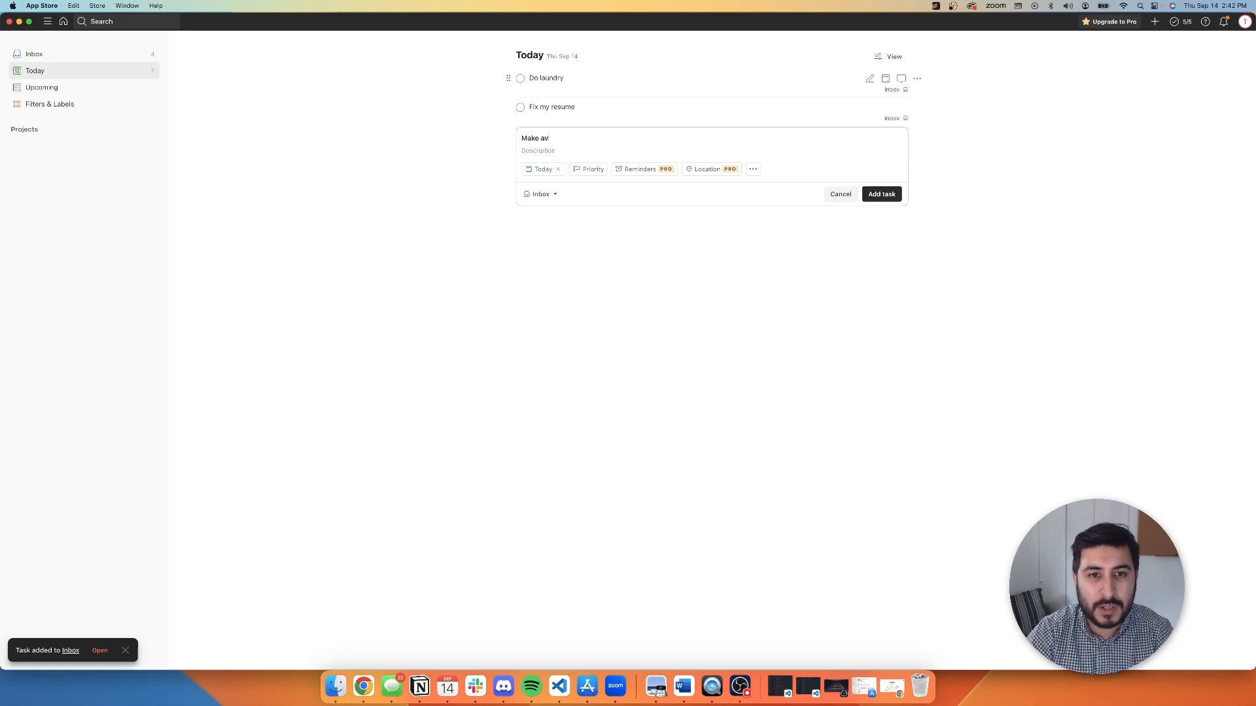
{"action": "type", "text": "ideo using"}
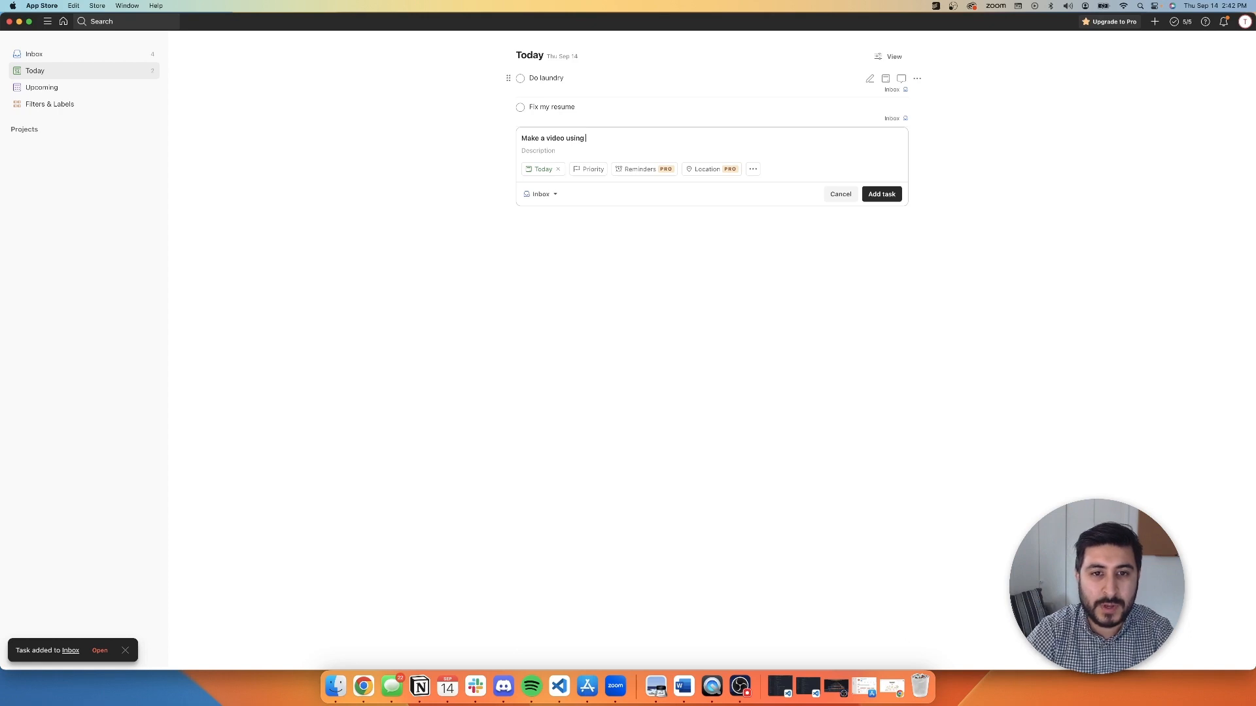
{"action": "type", "text": " Todoist"}
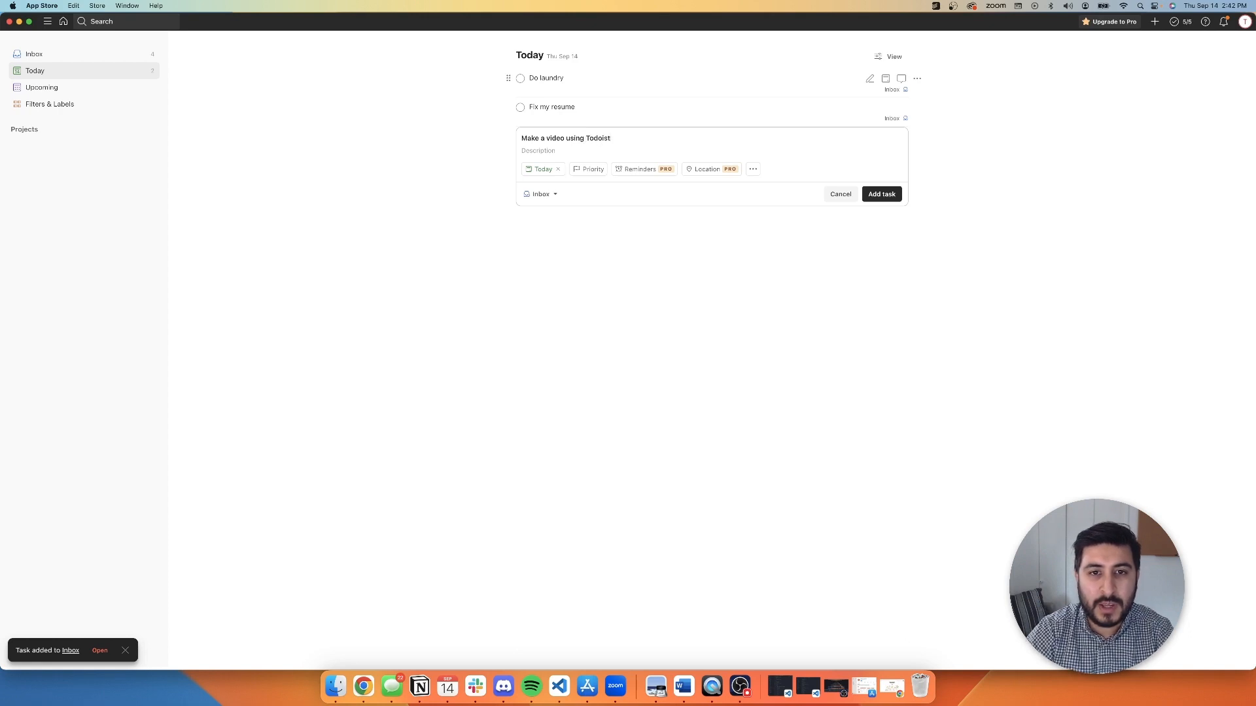
{"action": "key", "text": "Return"}
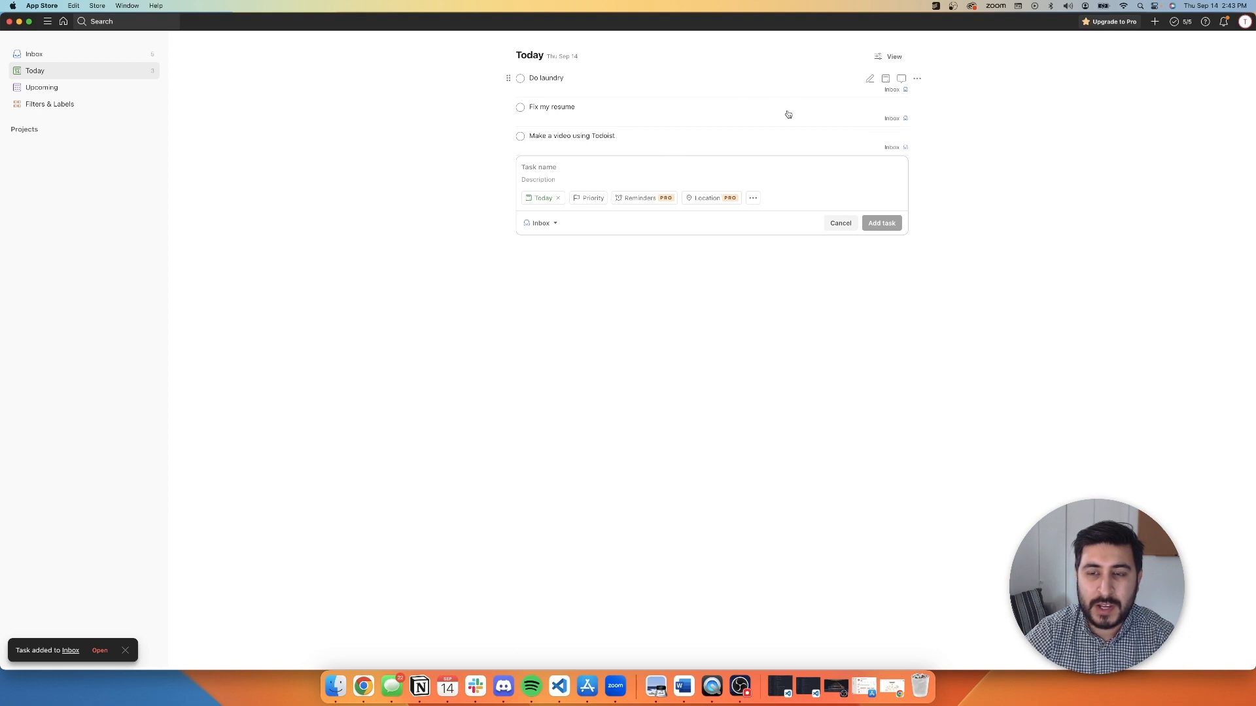
Step: Set the "Make a video using Todoist" task to Priority 1 and close its details
{"action": "left_click", "coordinate": [787, 140]}
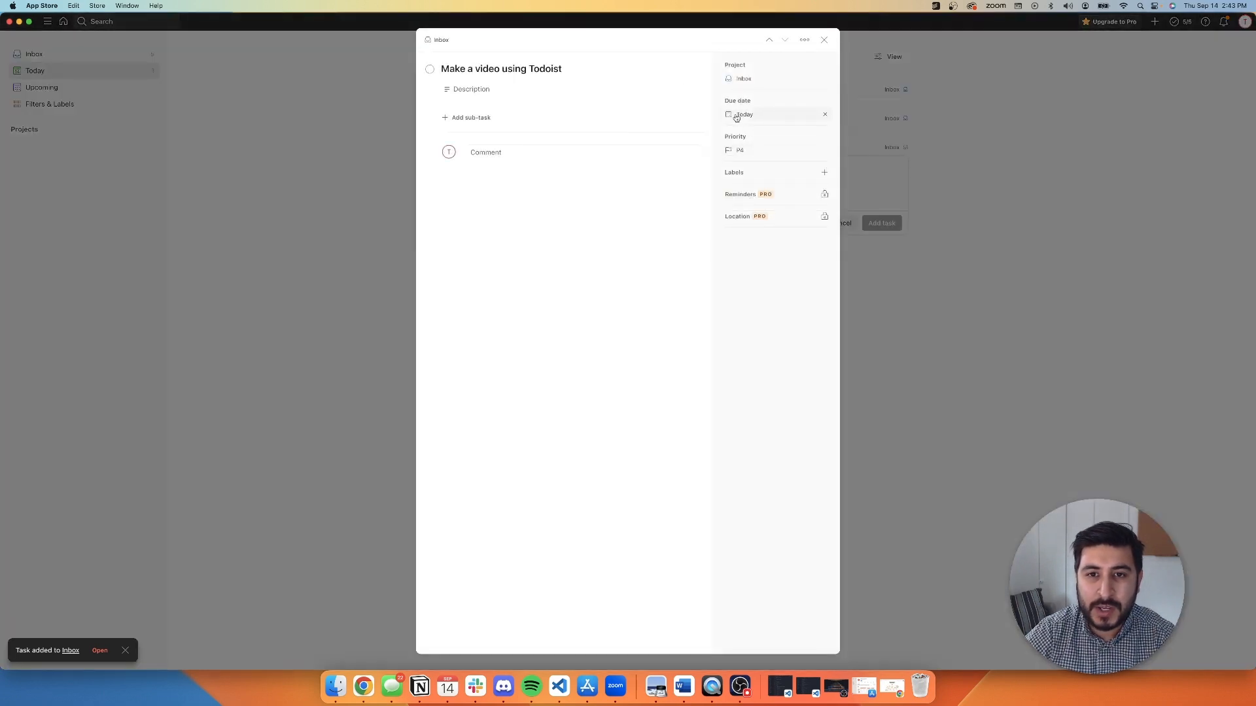
{"action": "left_click", "coordinate": [742, 151]}
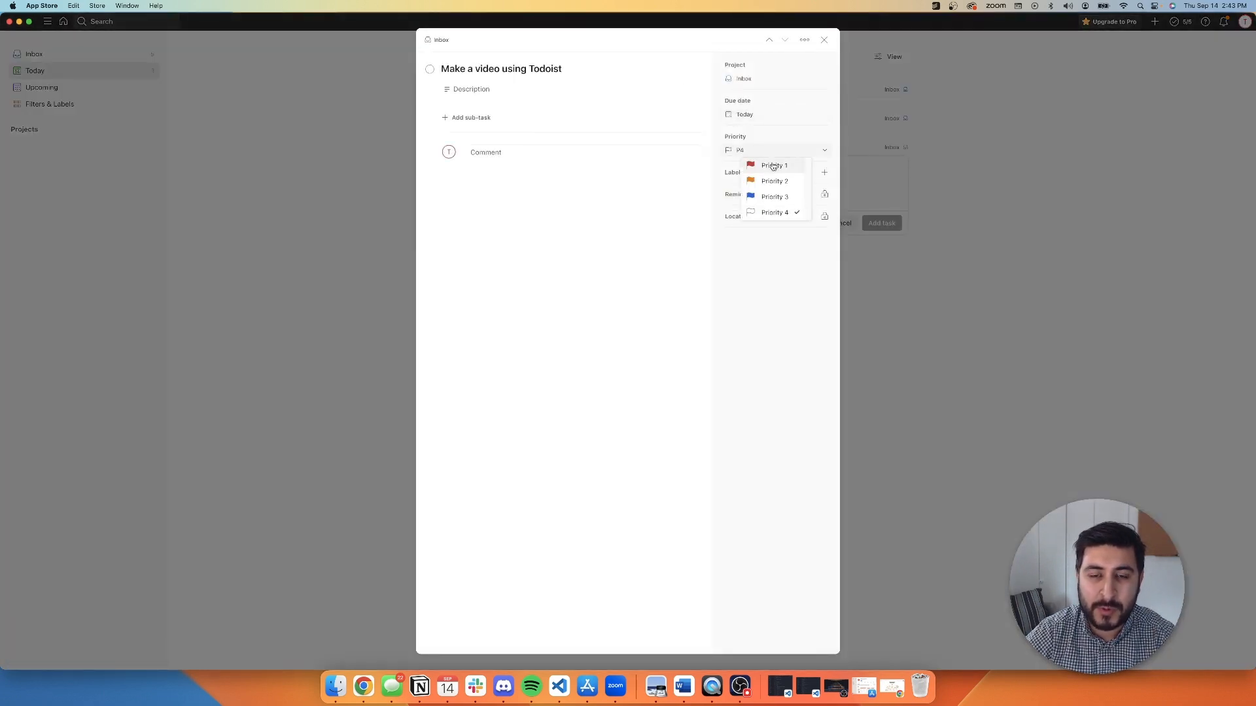
{"action": "left_click", "coordinate": [773, 166]}
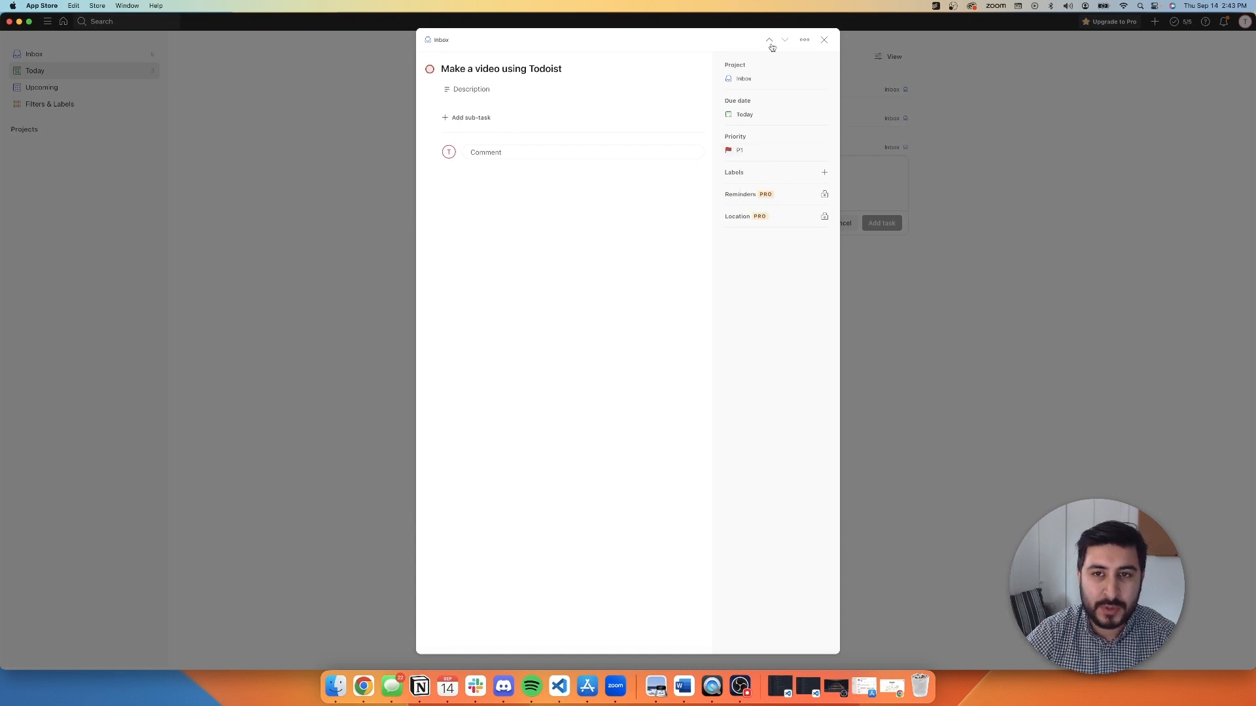
{"action": "left_click", "coordinate": [825, 41]}
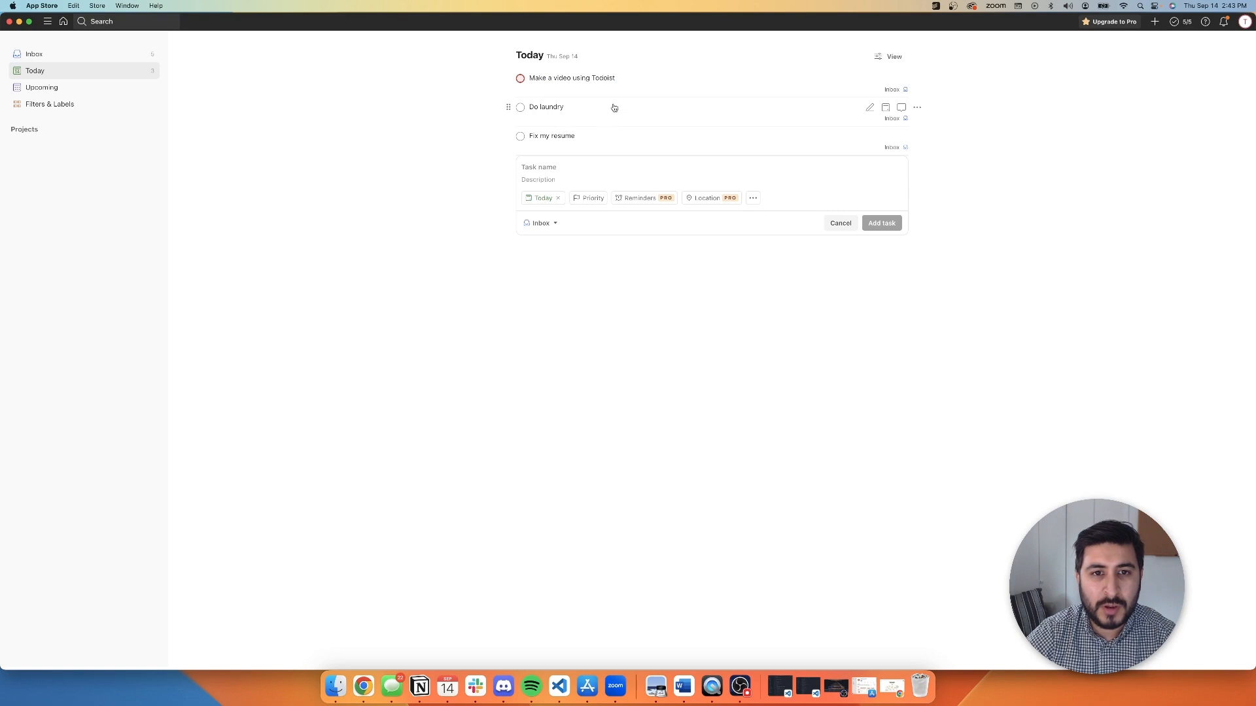
Step: Set the "Do laundry" task to Priority 3 and close its details
{"action": "left_click", "coordinate": [844, 115]}
{"action": "left_click", "coordinate": [761, 151]}
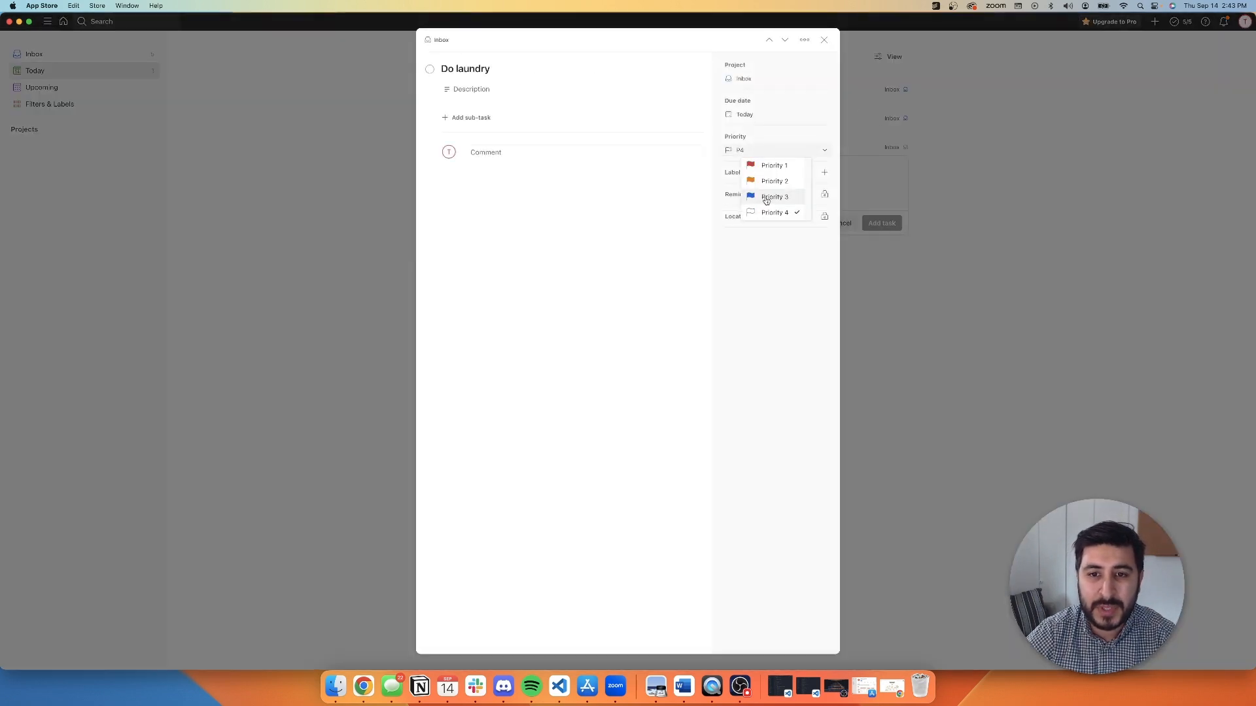
{"action": "left_click", "coordinate": [765, 194]}
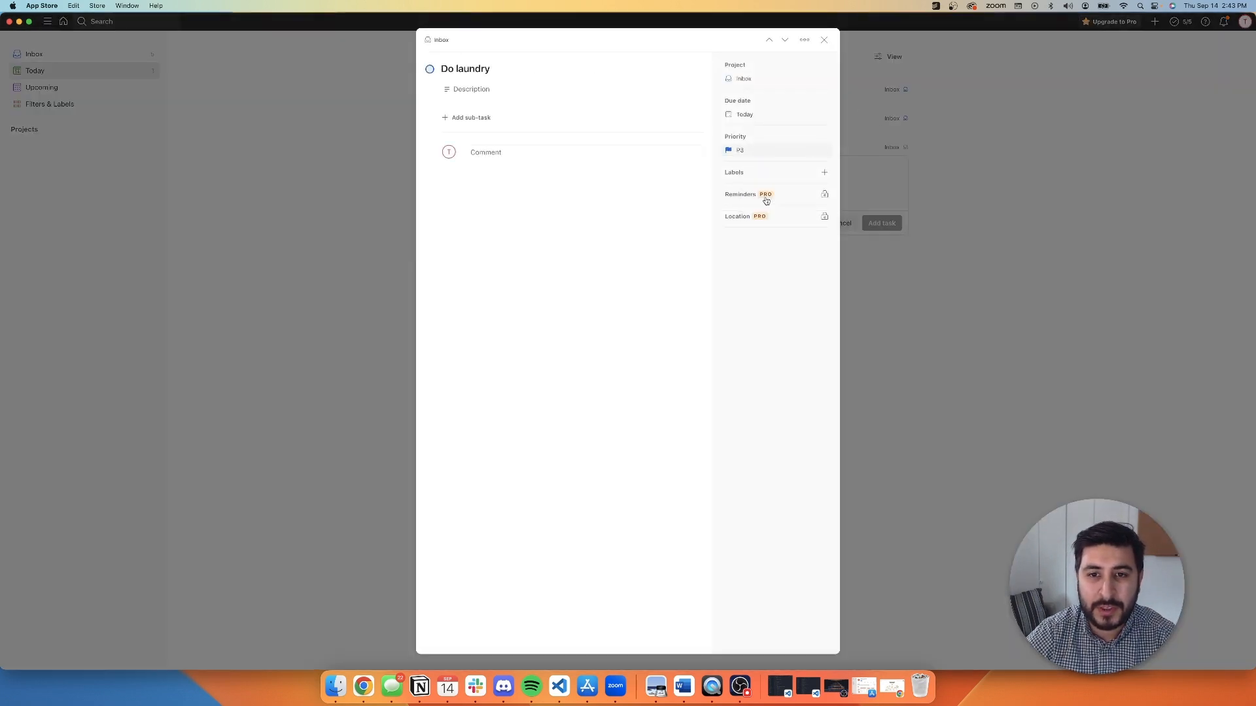
{"action": "left_click", "coordinate": [825, 42]}
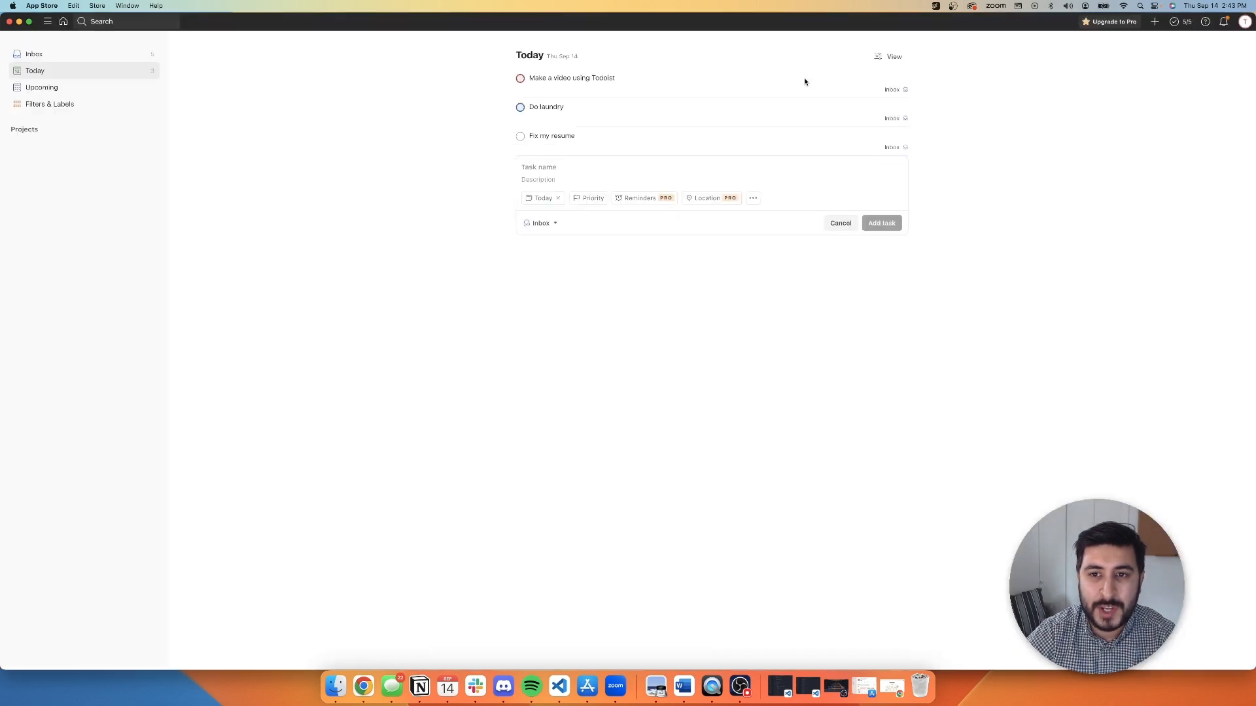
Step: Set the "Fix my resume" task to Priority 2 and close its details
{"action": "left_click", "coordinate": [829, 139]}
{"action": "left_click", "coordinate": [744, 151]}
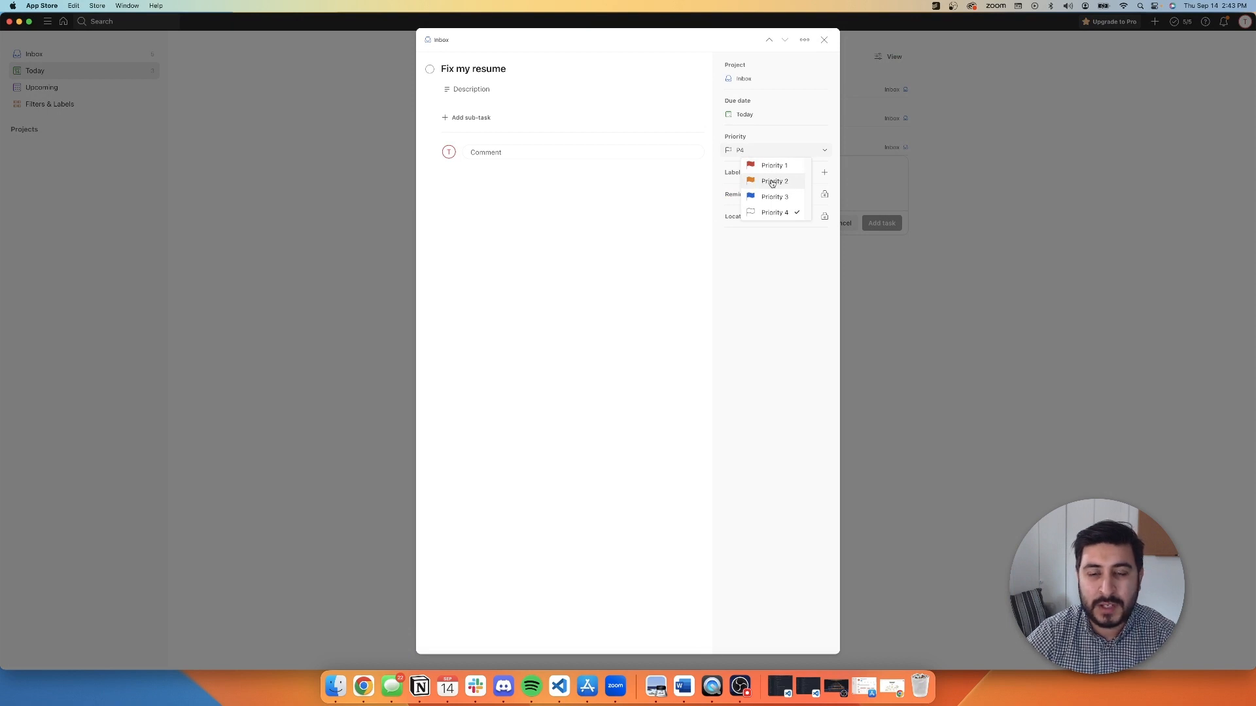
{"action": "left_click", "coordinate": [772, 183]}
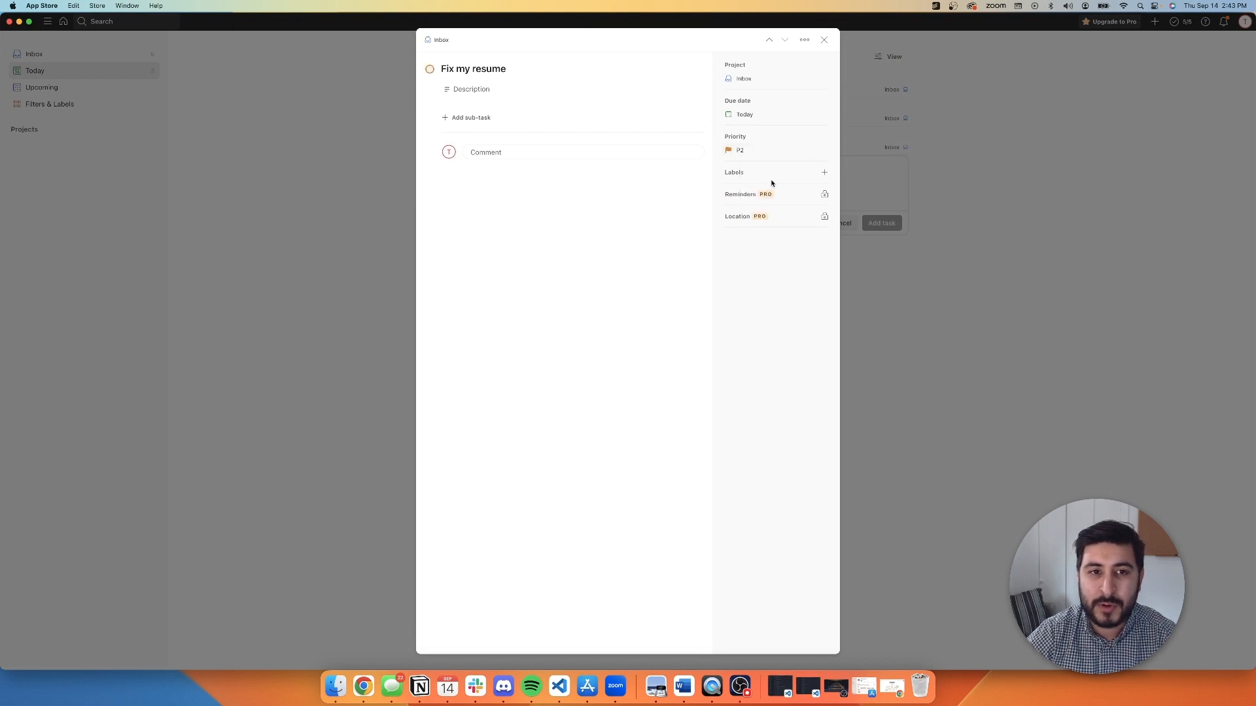
{"action": "left_click", "coordinate": [361, 156]}
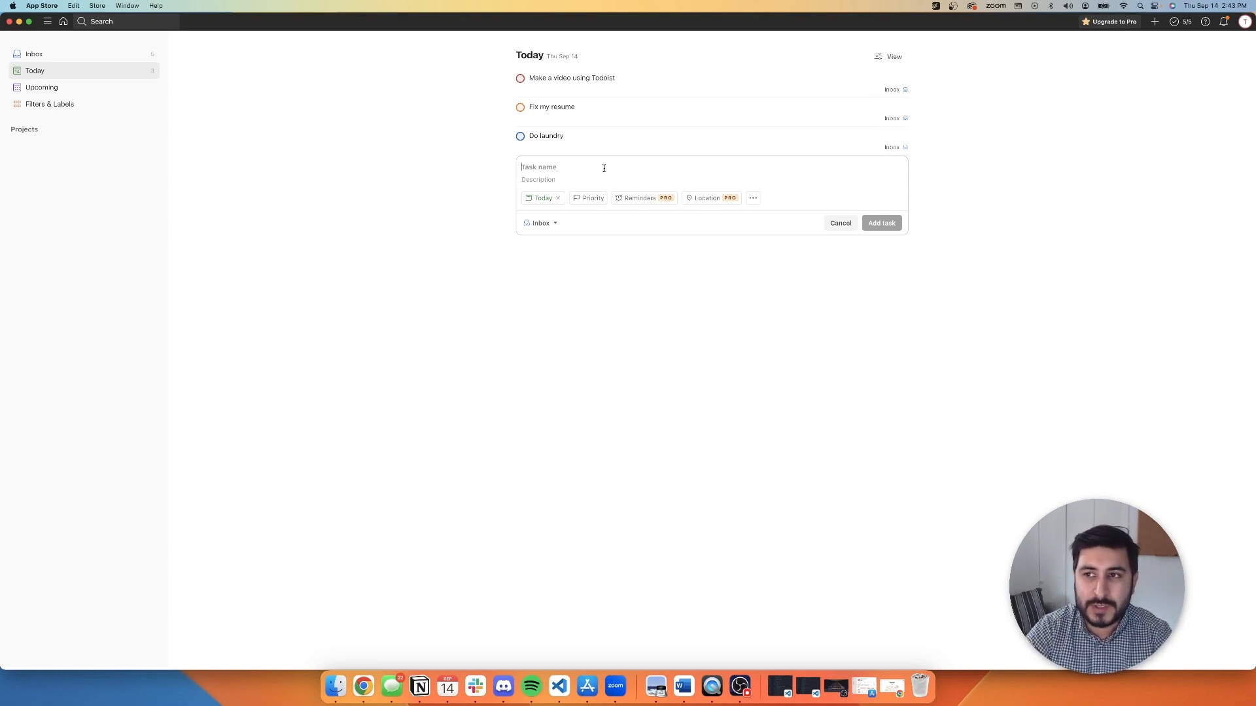
Step: Add a recurring task named "Make a post LinkedIn", scheduled for "Every day at 3pm"
{"action": "type", "text": "Make apos"}
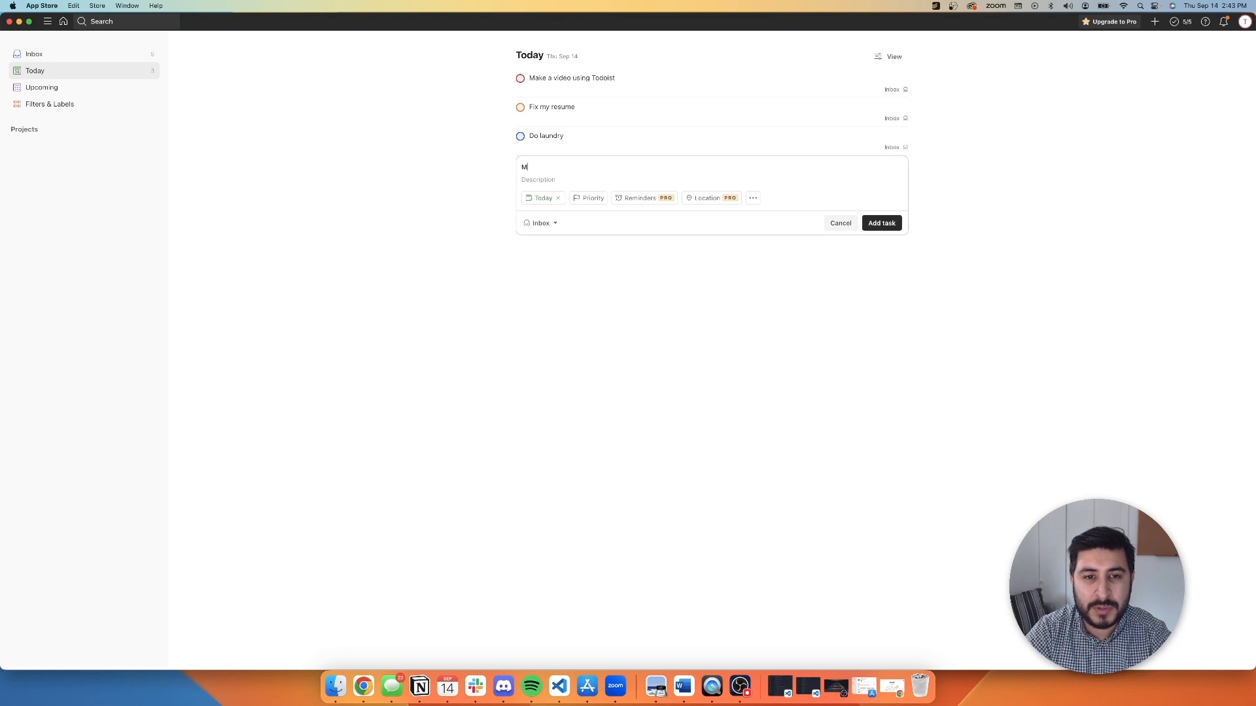
{"action": "key", "text": "BackSpace"}
{"action": "key", "text": "BackSpace"}
{"action": "key", "text": "BackSpace"}
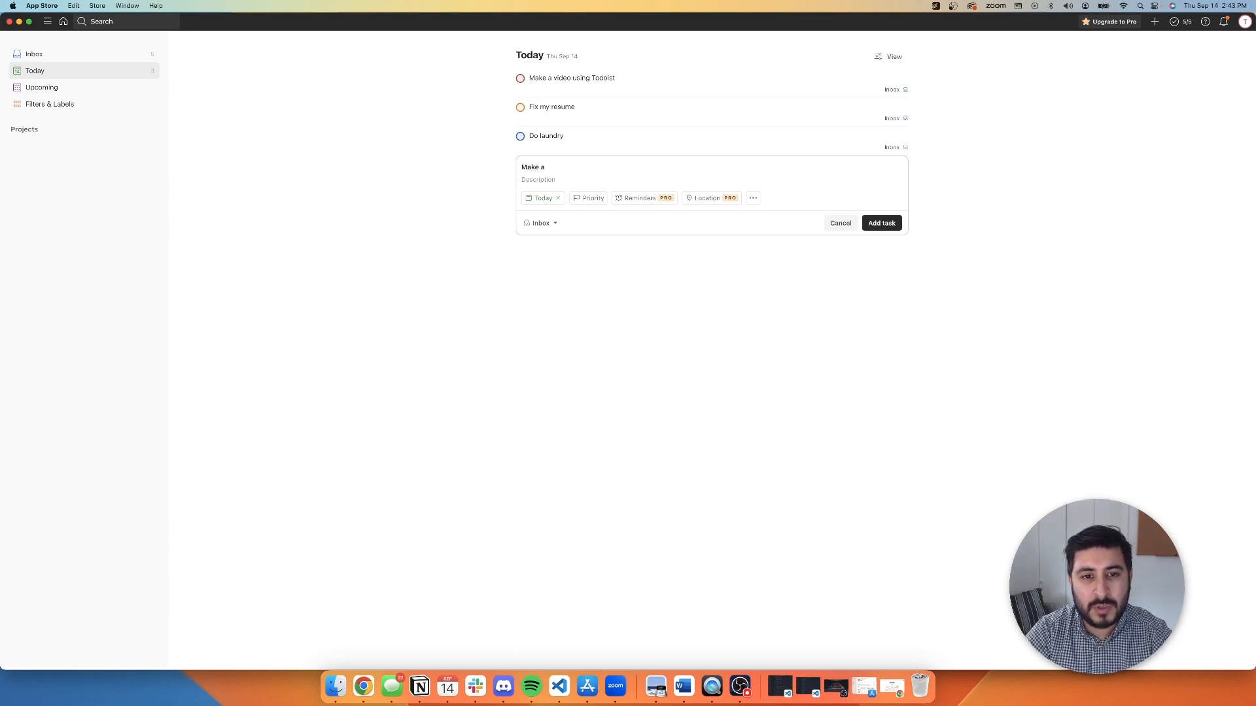
{"action": "type", "text": "post Li"}
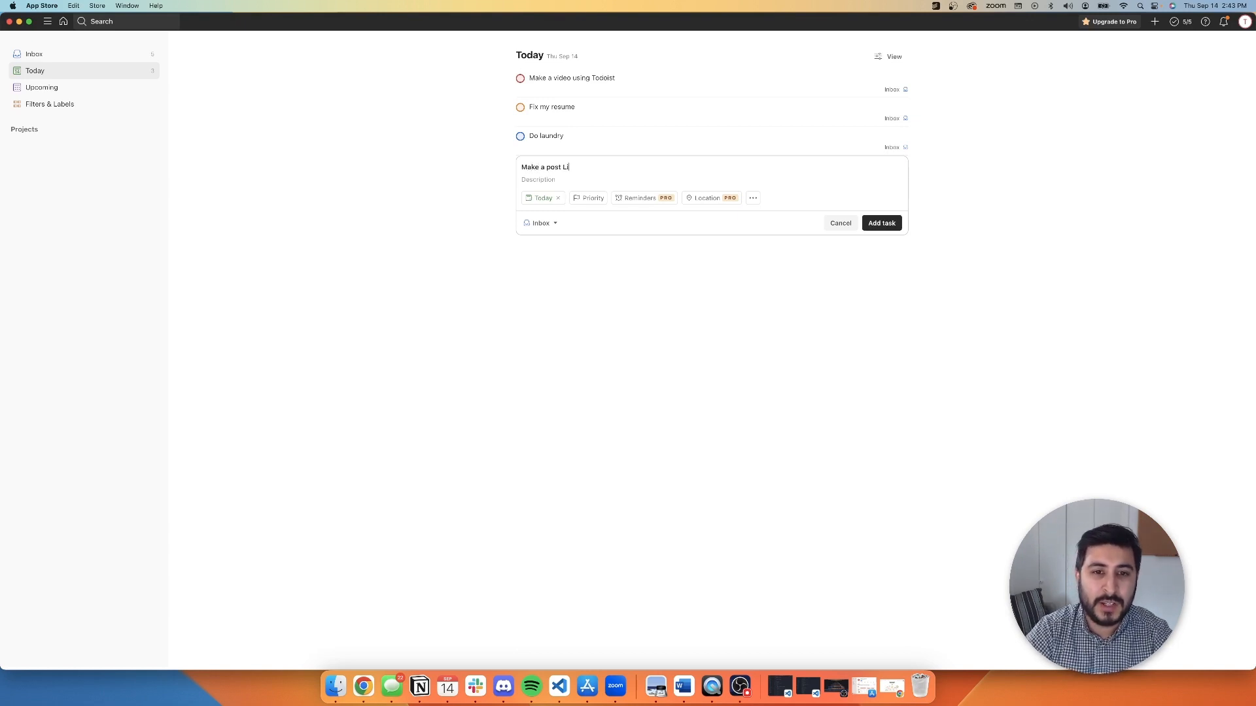
{"action": "type", "text": "nkedIn"}
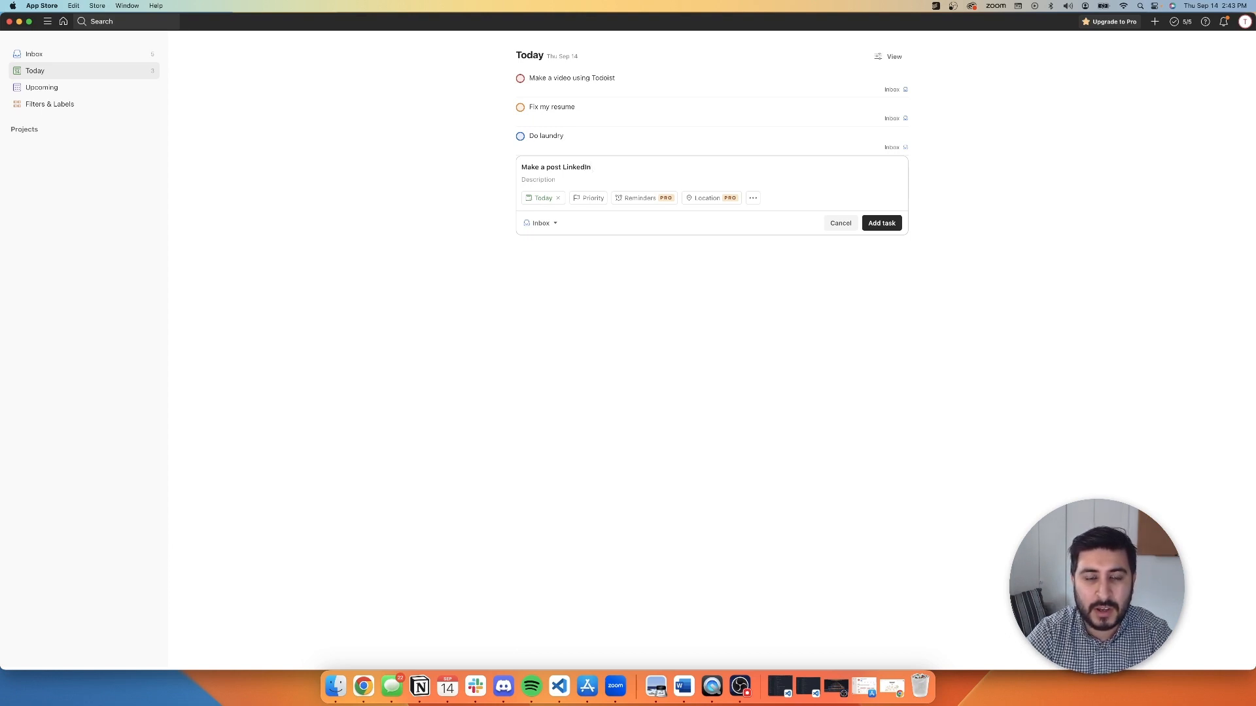
{"action": "type", "text": "Every day"}
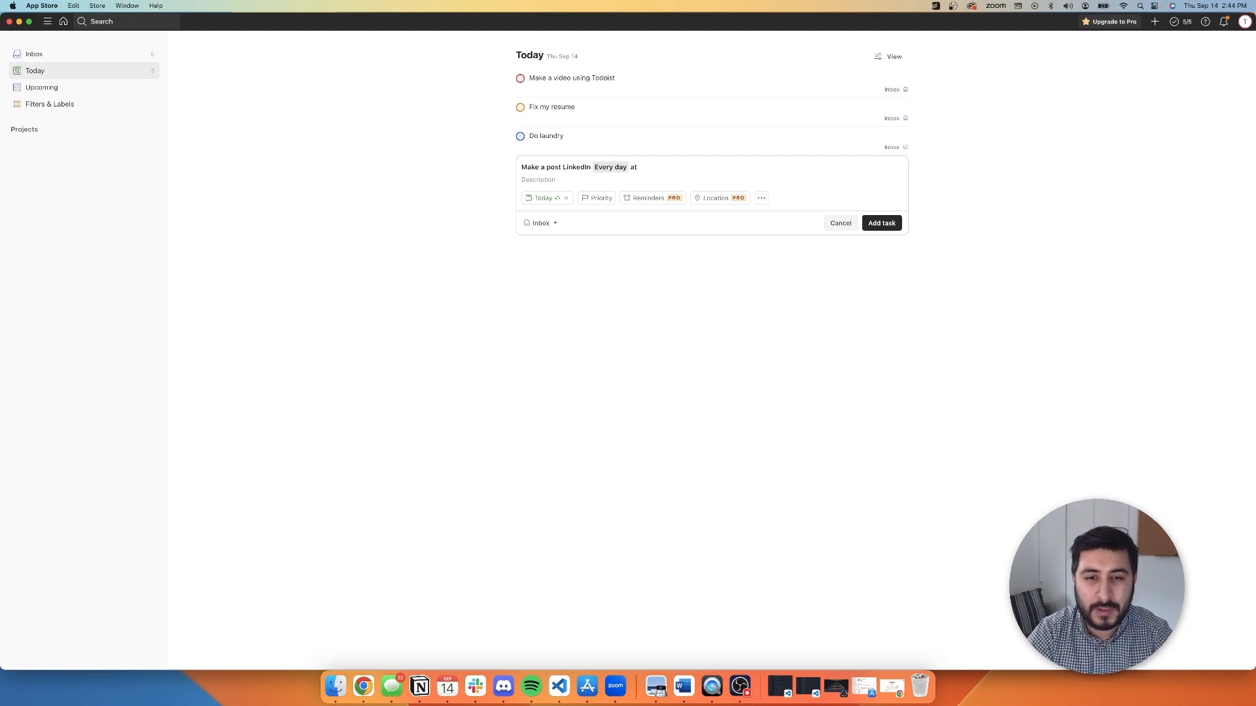
{"action": "type", "text": "at 3pm"}
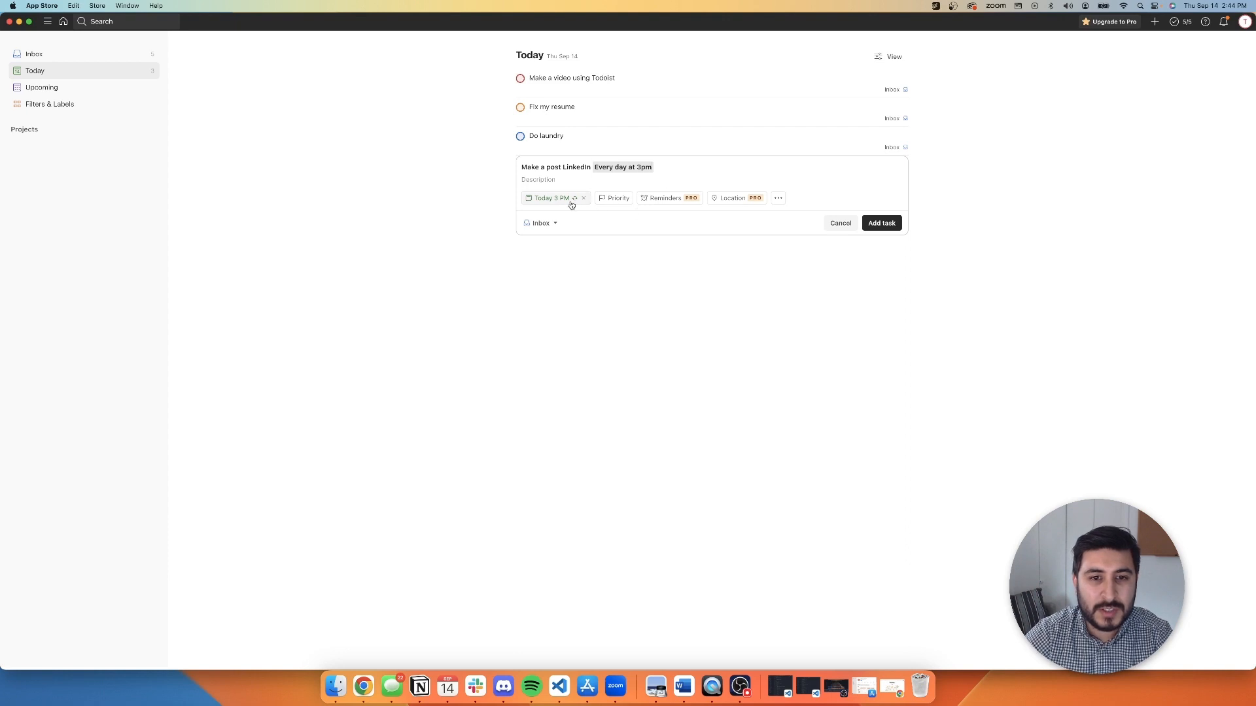
{"action": "left_click", "coordinate": [882, 223]}
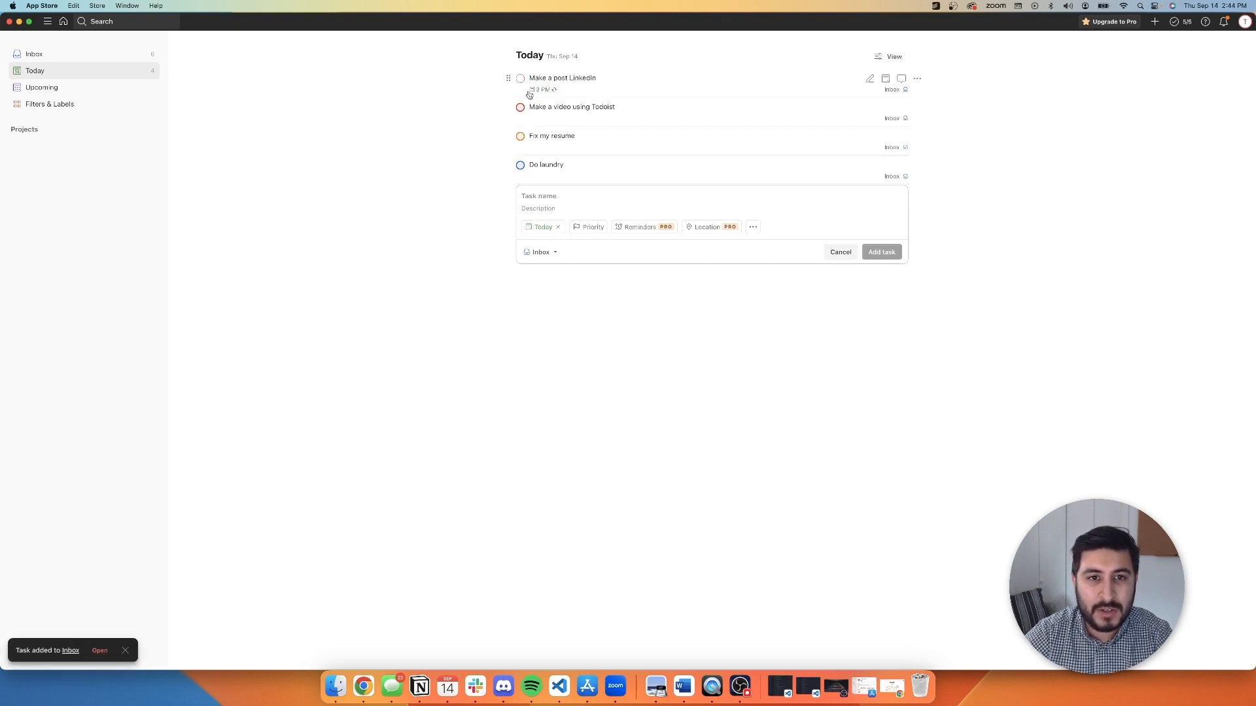
Step: Mark today's occurrence of the recurring "Make a post LinkedIn" task as completed
{"action": "mouse_move", "coordinate": [534, 95]}
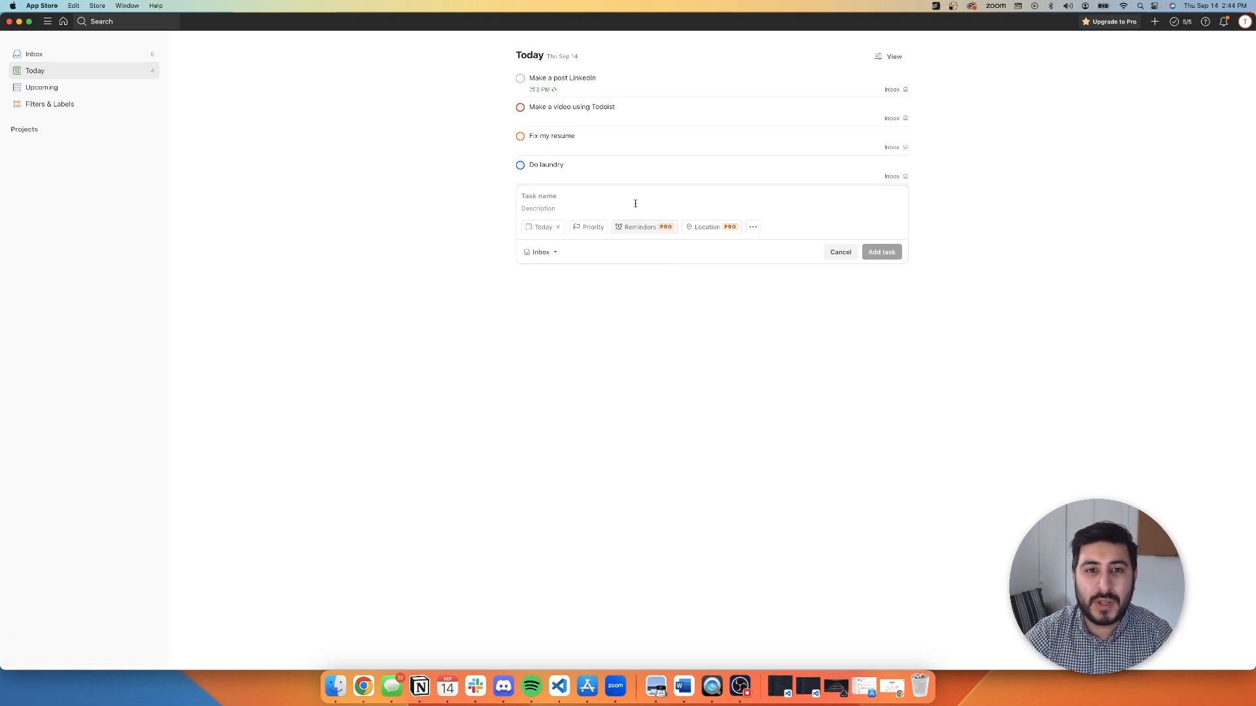
{"action": "left_click", "coordinate": [521, 79]}
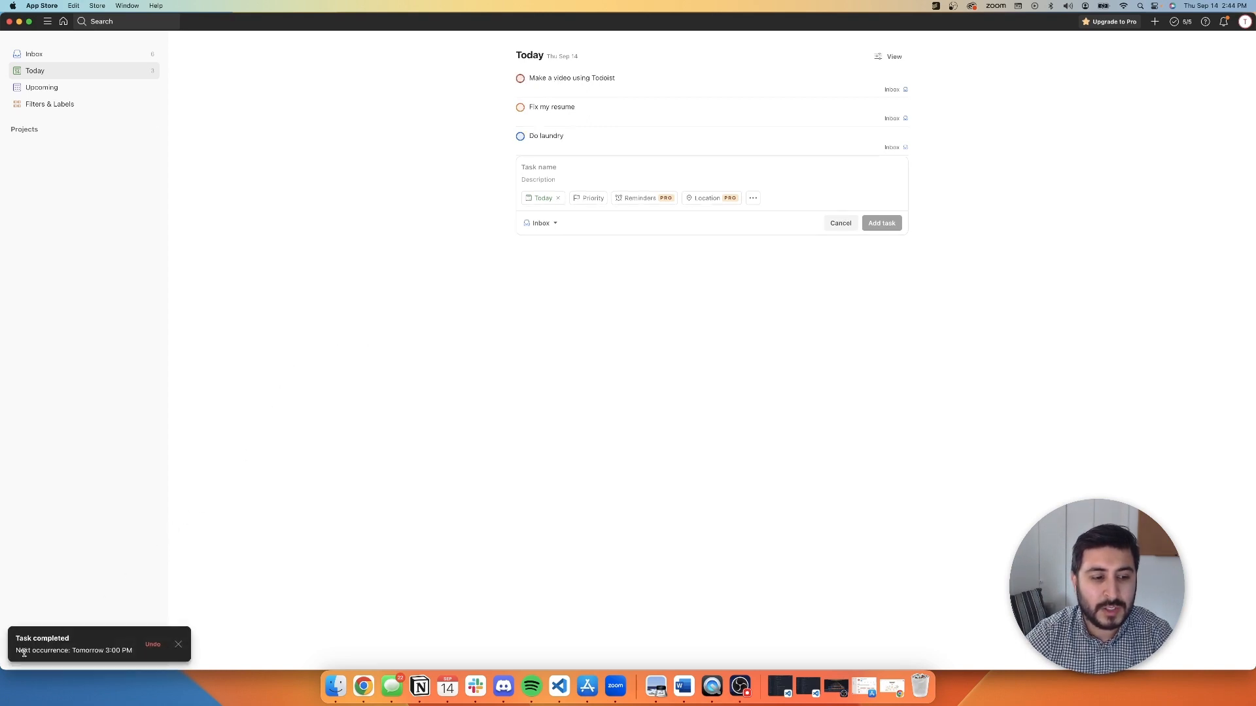
{"action": "left_click_drag", "start_coordinate": [34, 652], "coordinate": [147, 658]}
{"action": "left_click", "coordinate": [145, 654]}
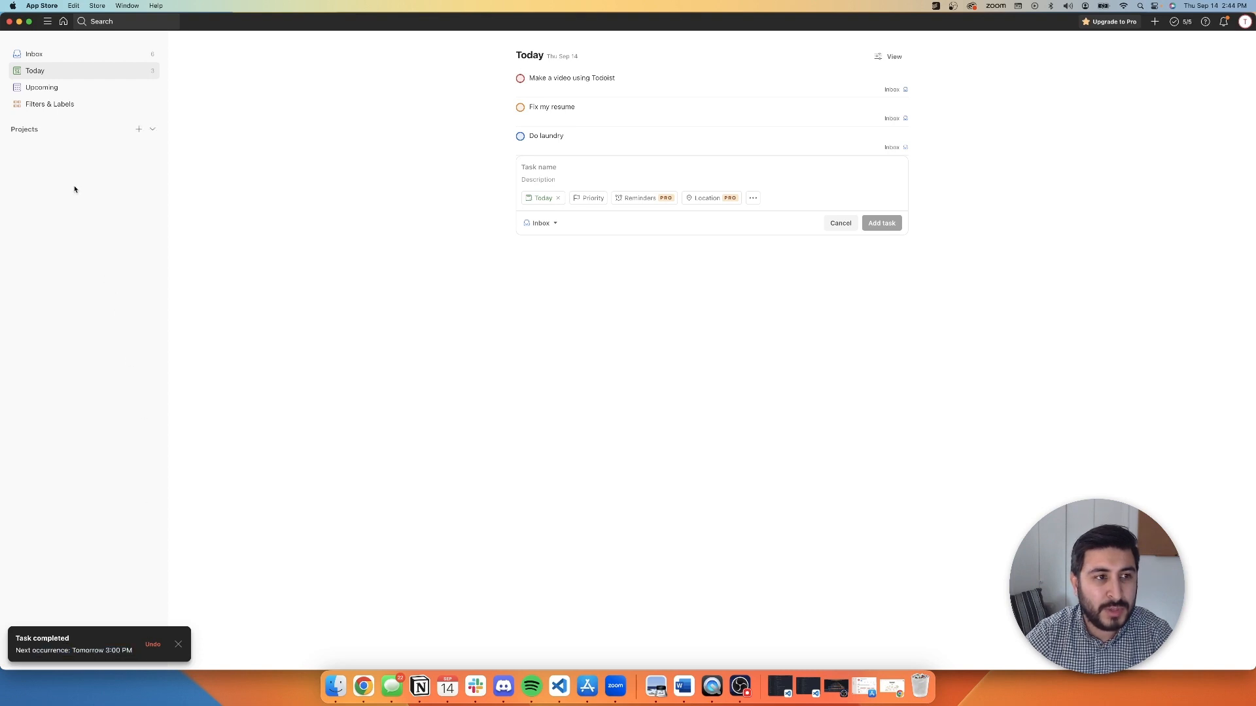
Step: Open the form for a new project, view the newyorktimes-lite-frontend code in VS Code, and return to the form
{"action": "left_click", "coordinate": [139, 130]}
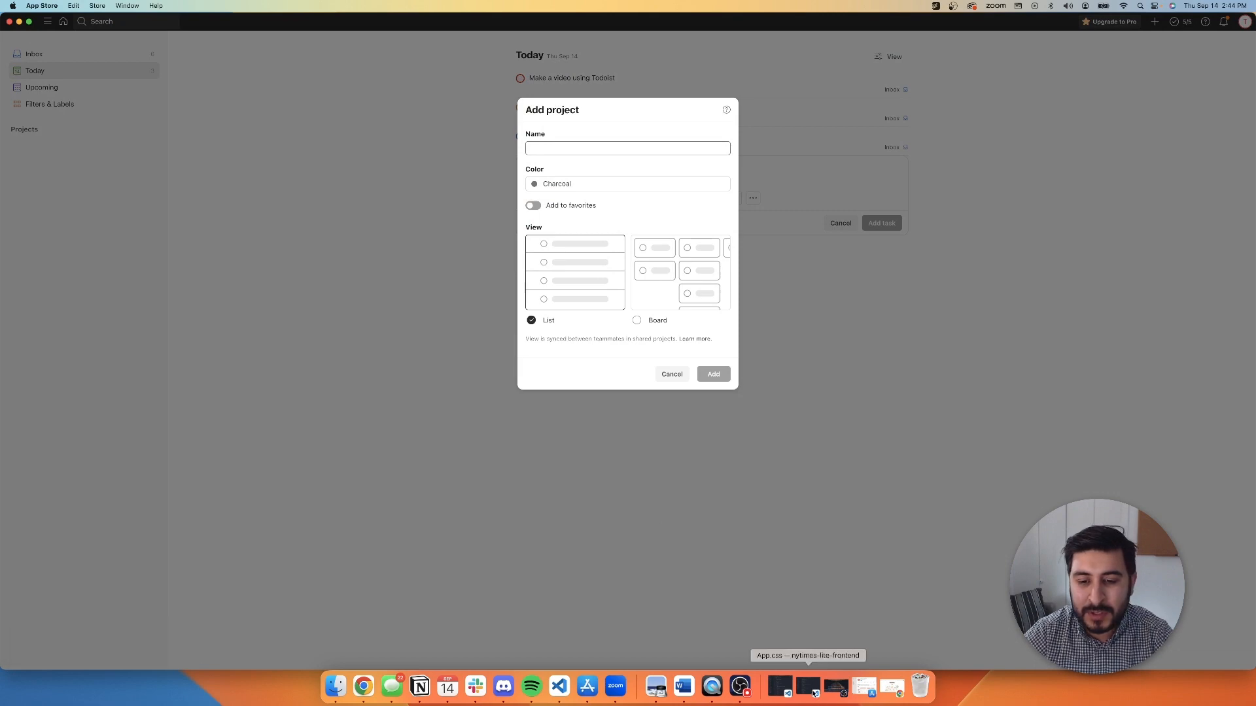
{"action": "key", "text": "super+space"}
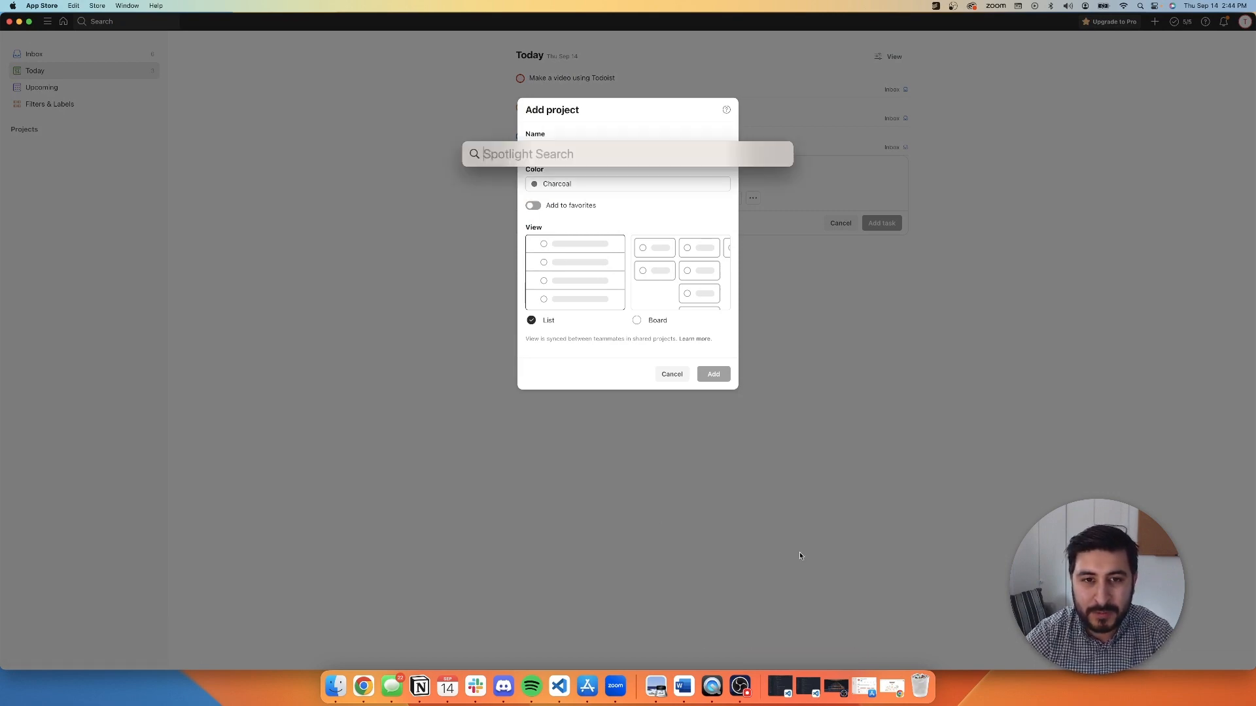
{"action": "key", "text": "Escape"}
{"action": "key", "text": "ctrl+Up"}
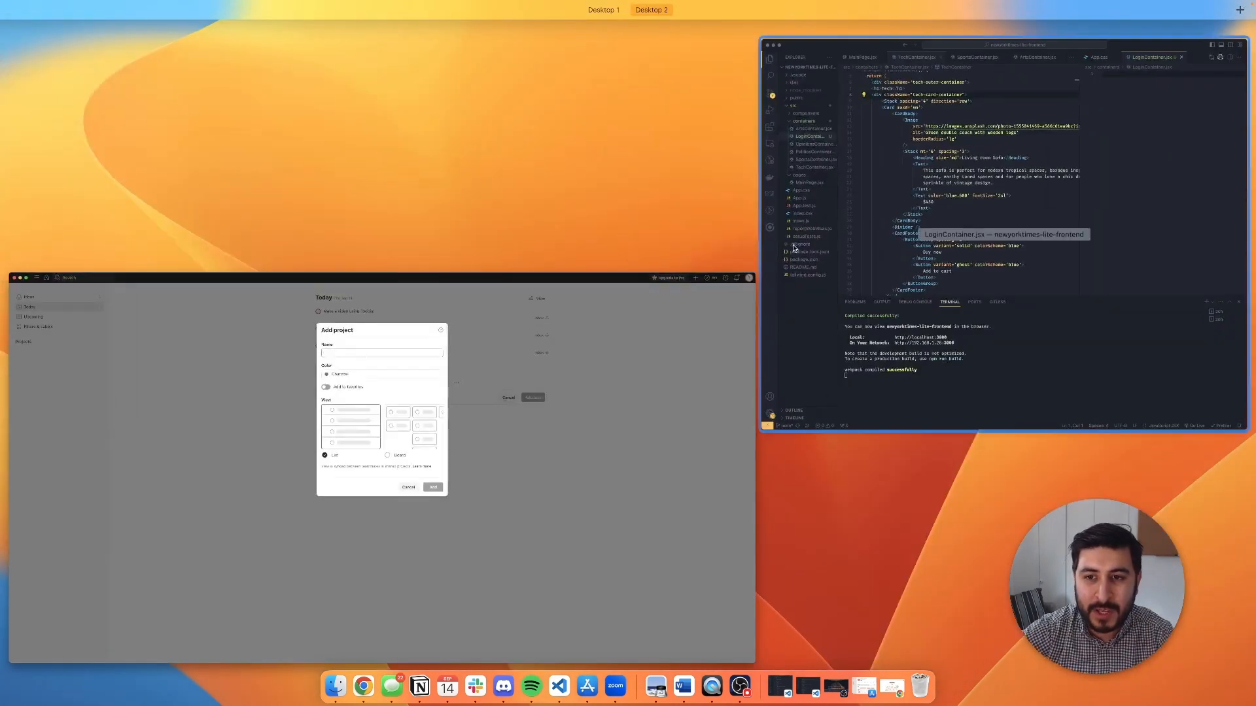
{"action": "left_click", "coordinate": [1001, 213]}
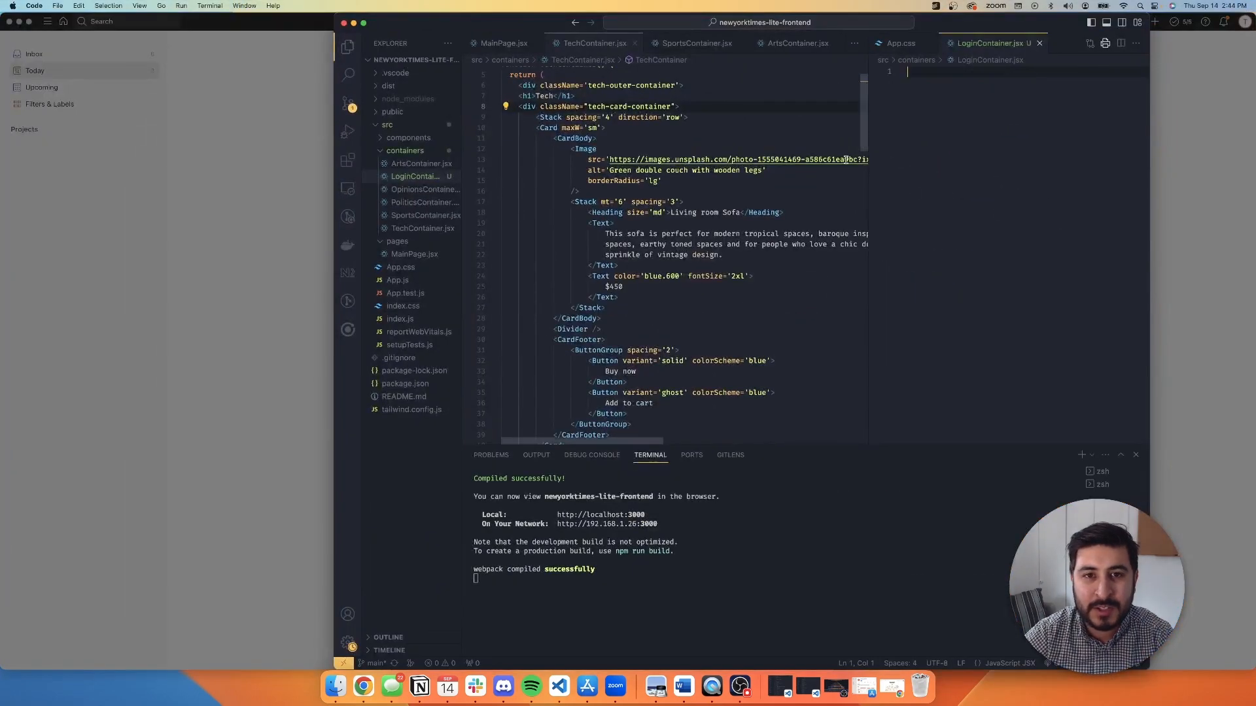
{"action": "left_click", "coordinate": [305, 287]}
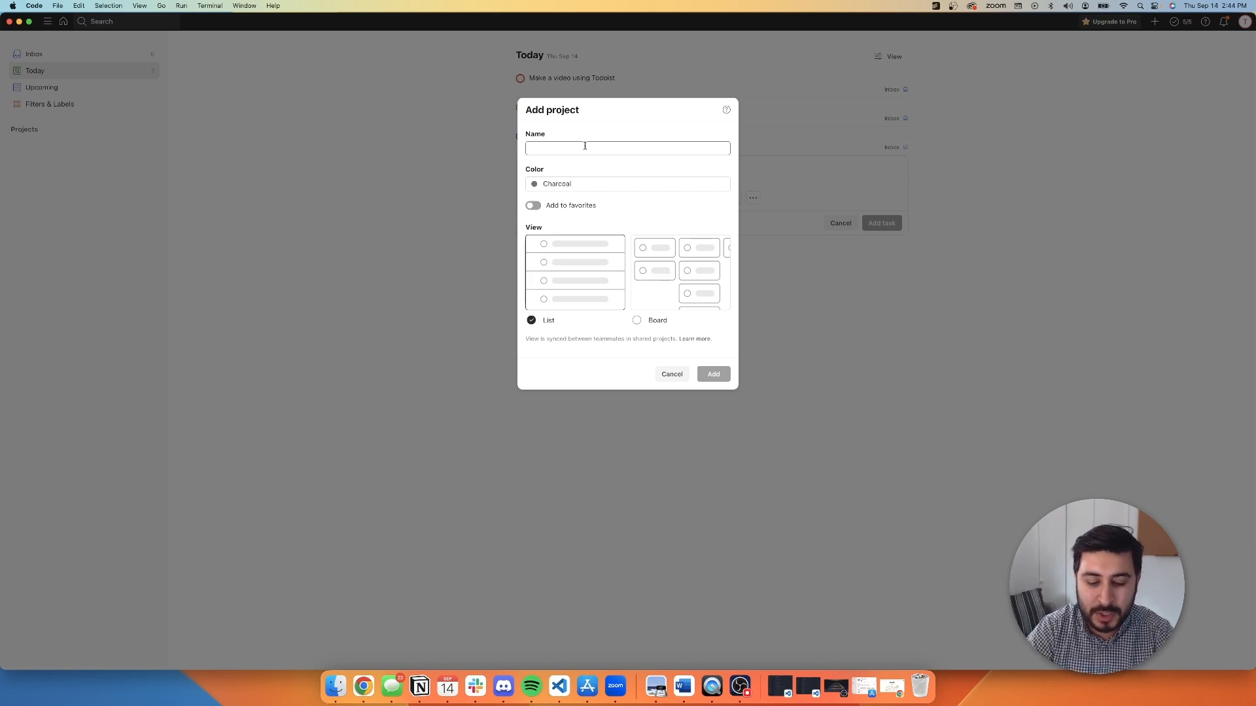
Step: Name the new project "New York Time lite - Migration"
{"action": "type", "text": "New Yorkl "}
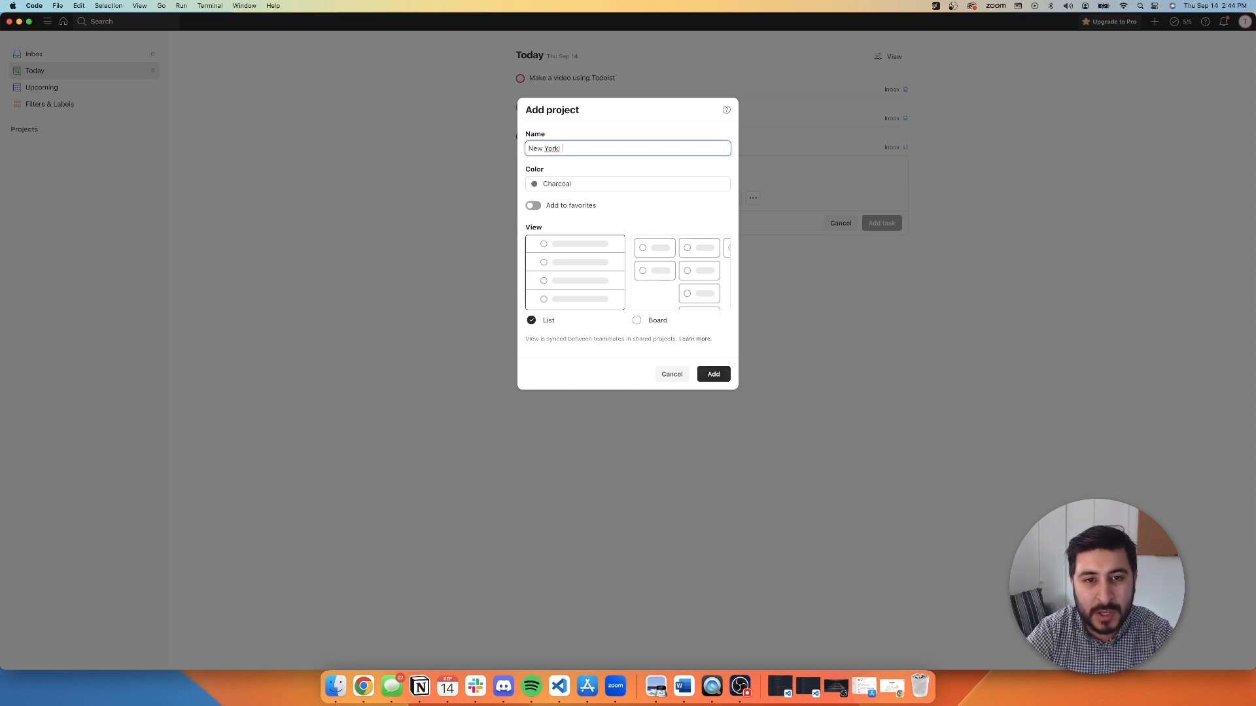
{"action": "key", "text": "BackSpace"}
{"action": "key", "text": "BackSpace"}
{"action": "type", "text": " Time lite"}
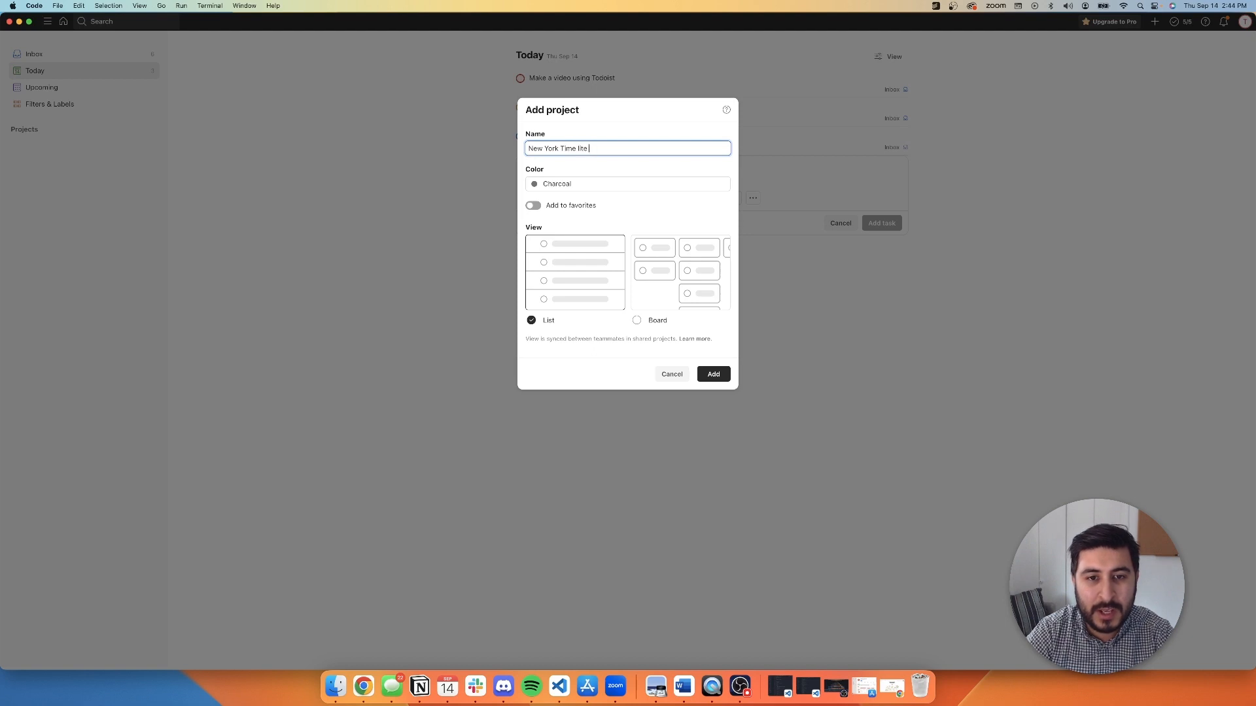
{"action": "type", "text": " - Migration"}
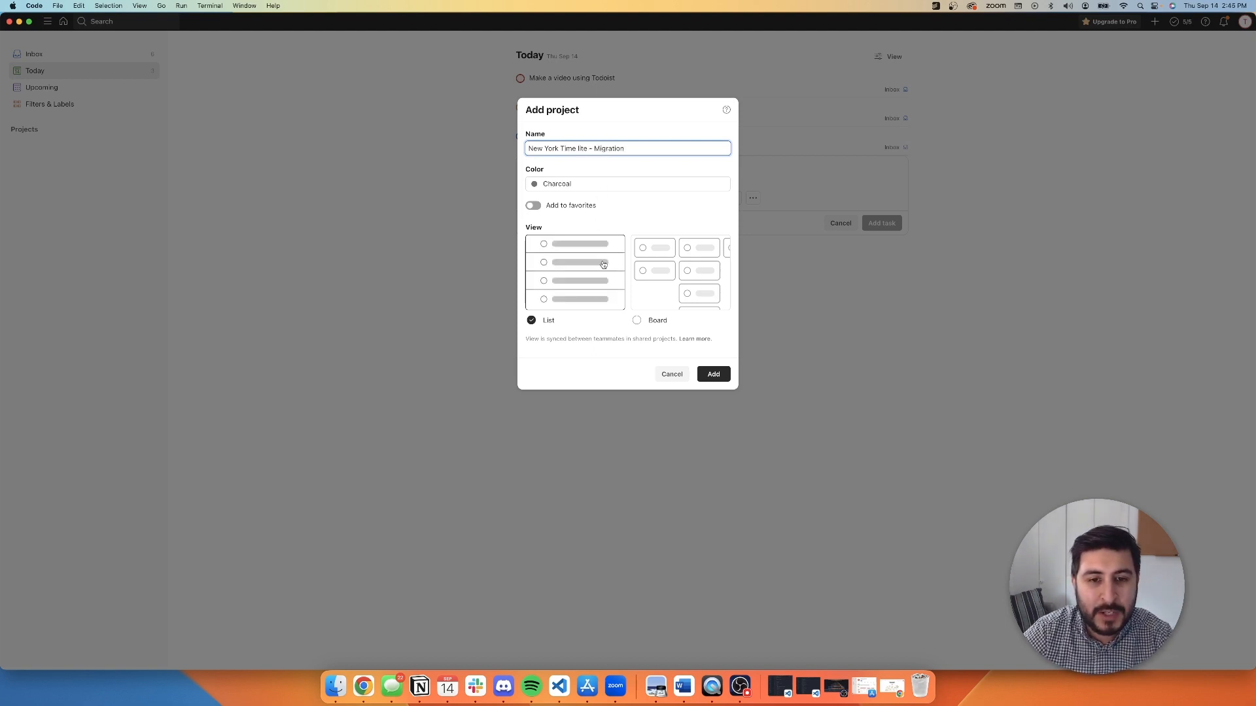
{"action": "left_click", "coordinate": [579, 191]}
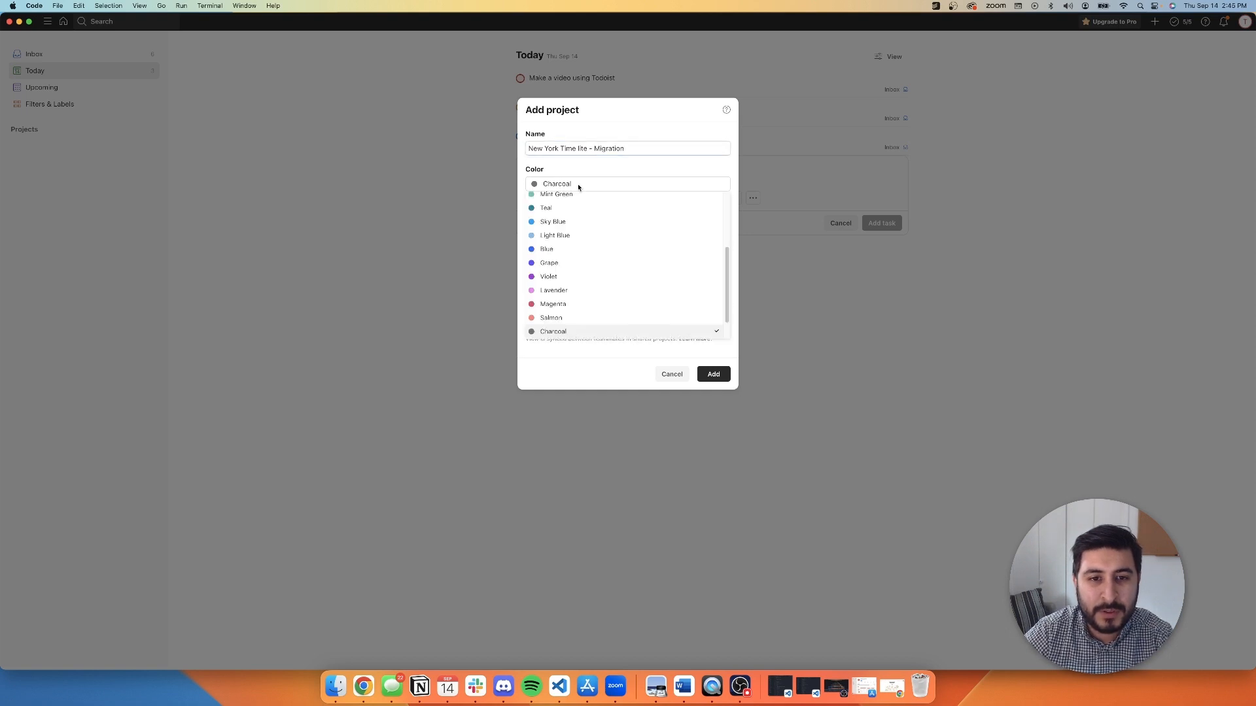
{"action": "scroll", "coordinate": [603, 291], "scroll_direction": "up", "scroll_amount": 3}
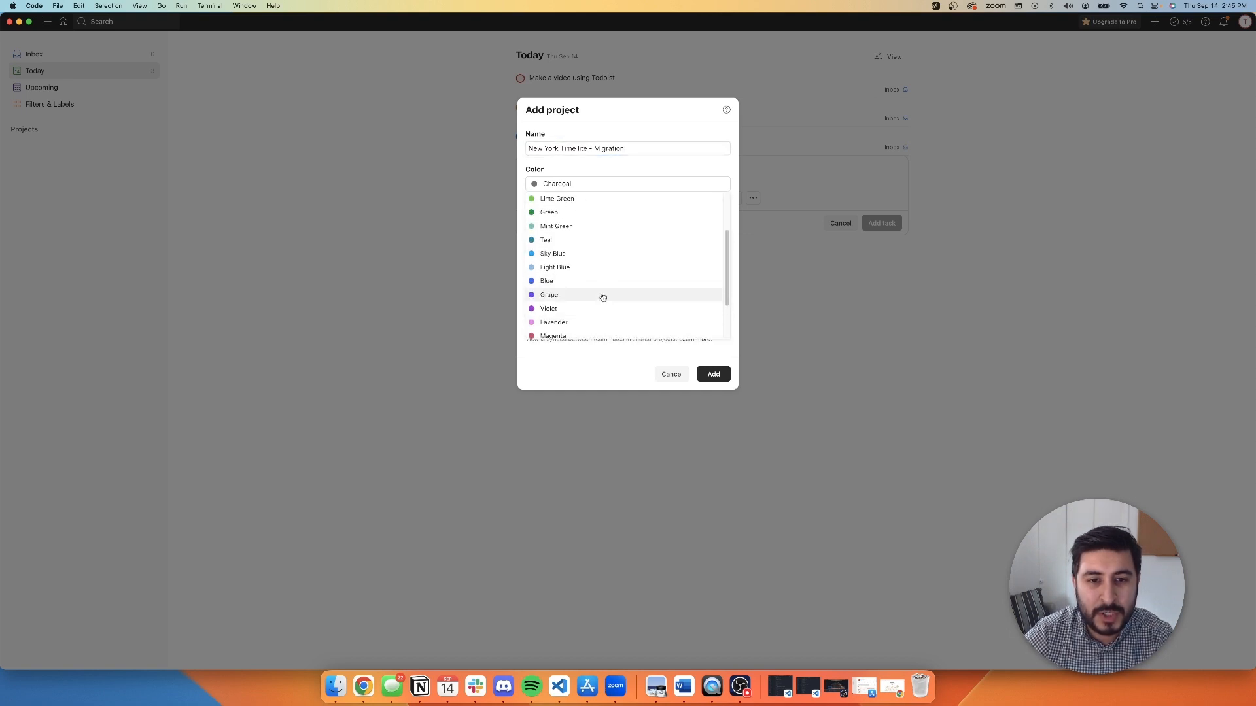
{"action": "left_click", "coordinate": [608, 385]}
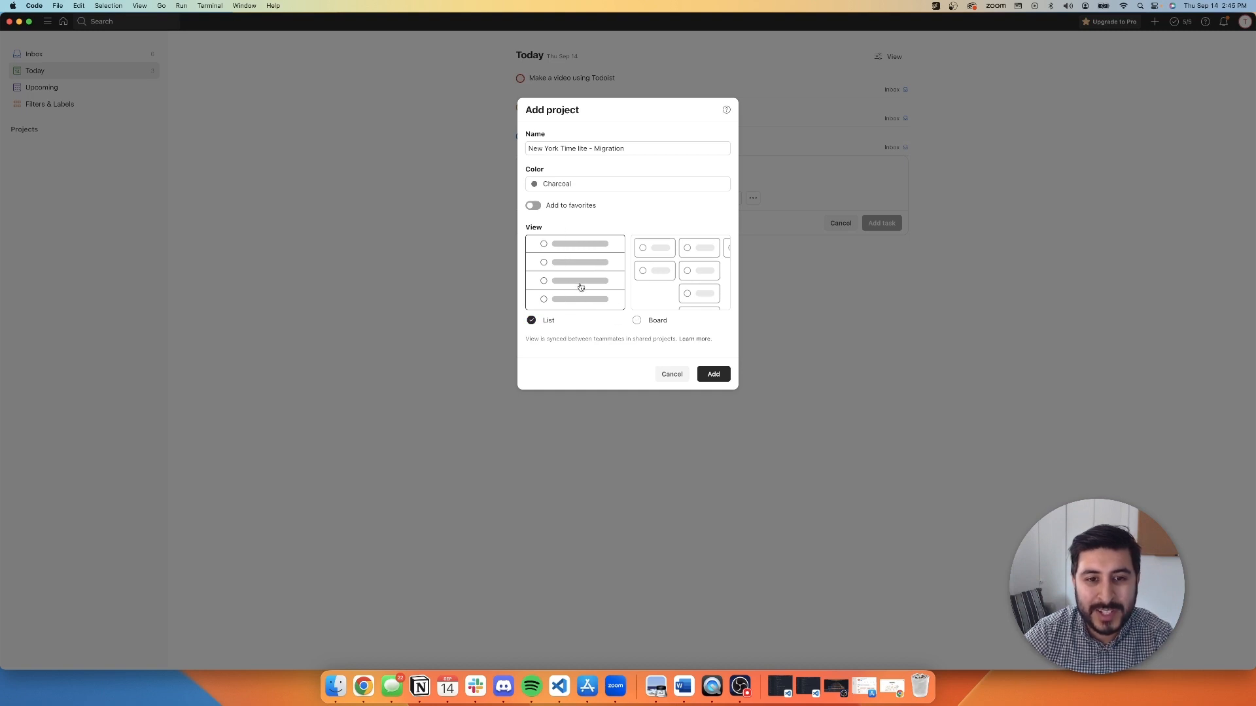
Step: Choose the Board view for the new project and create it
{"action": "left_click", "coordinate": [678, 289]}
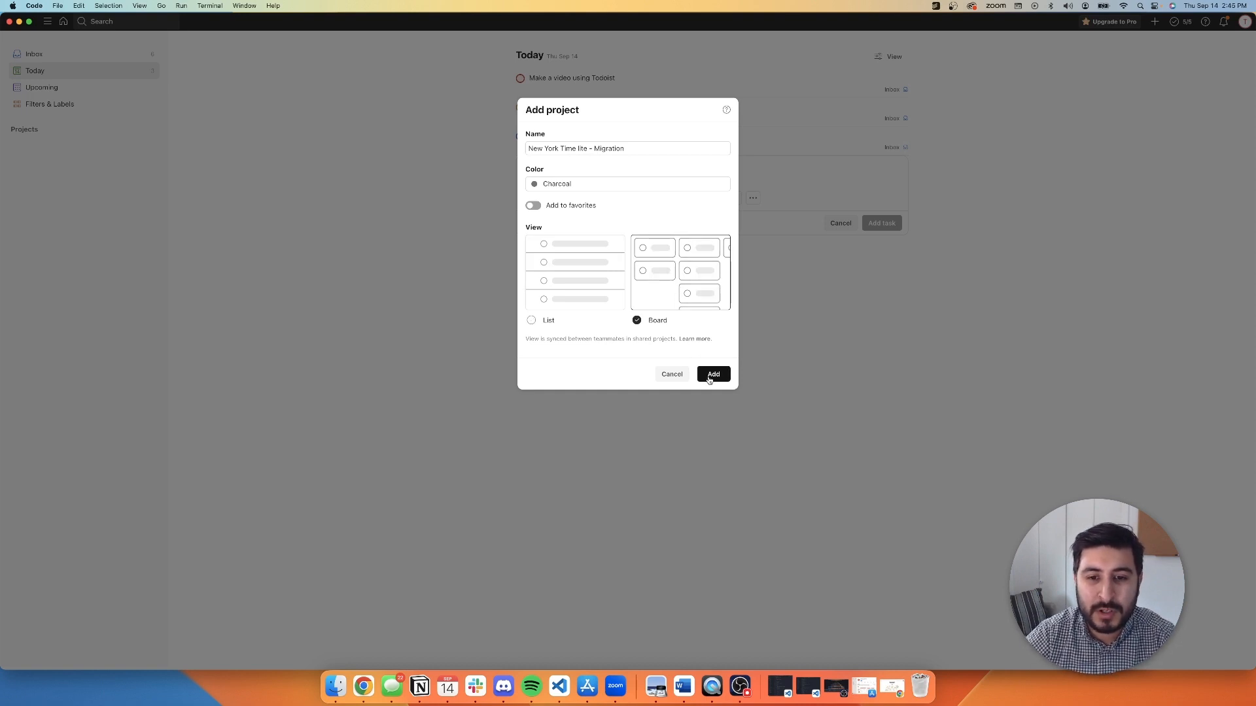
{"action": "left_click", "coordinate": [709, 376]}
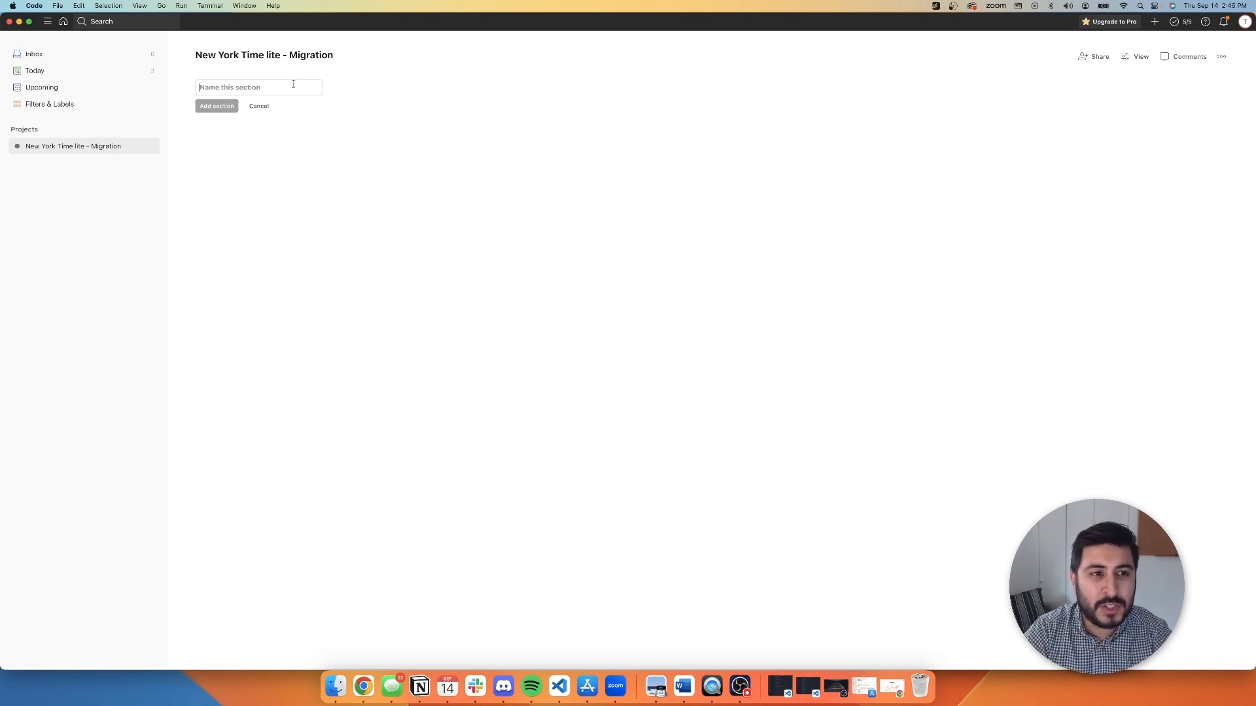
Step: Add three sections named "Backlog", "In Progress" and "Done" to the project board
{"action": "type", "text": "Backlog"}
{"action": "key", "text": "Return"}
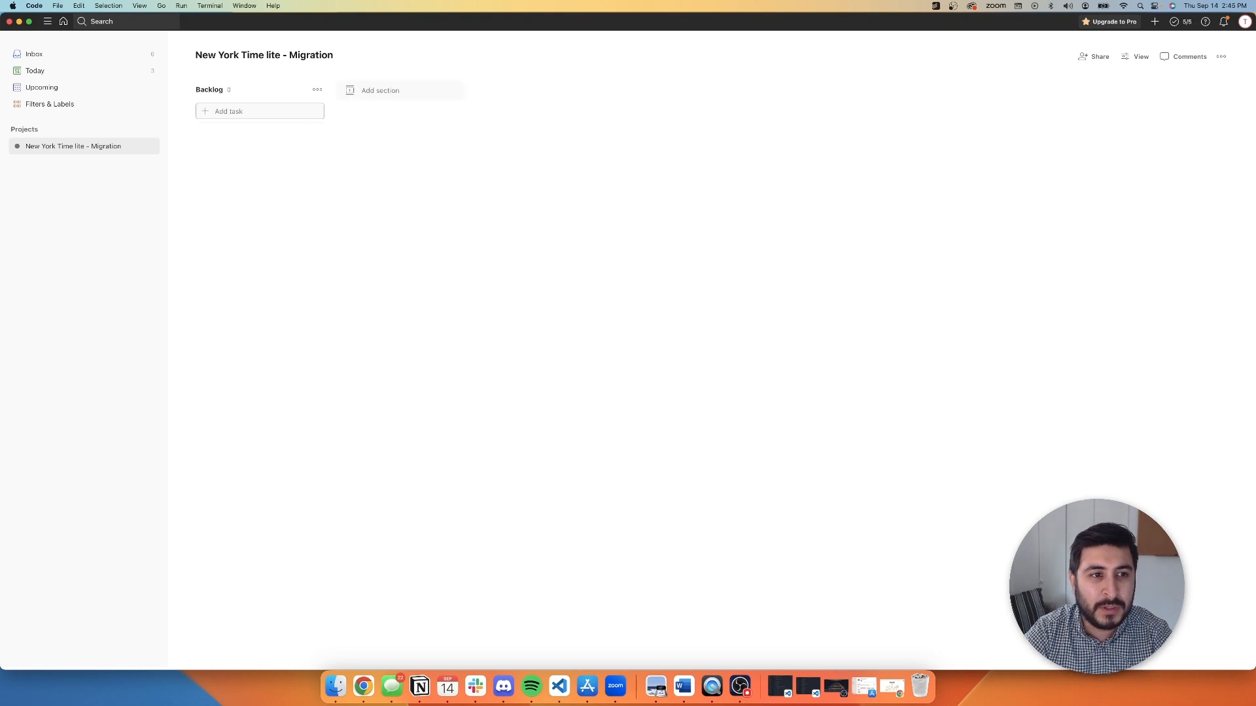
{"action": "left_click", "coordinate": [377, 91]}
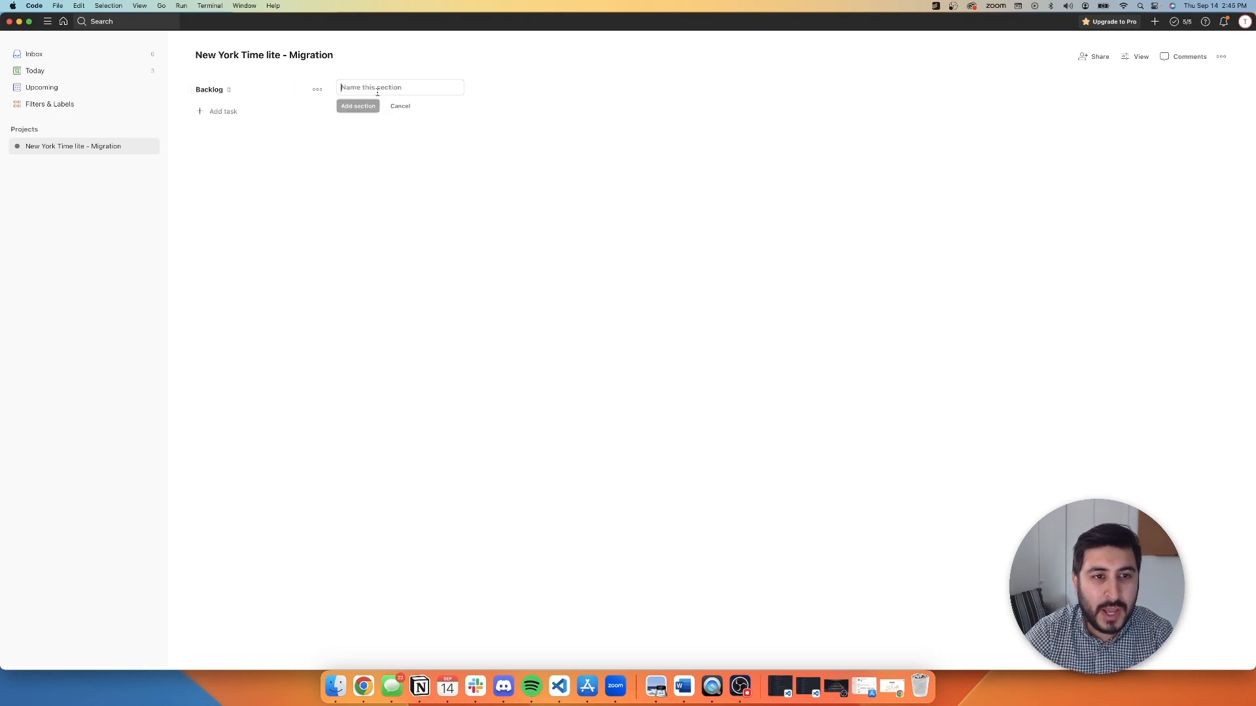
{"action": "type", "text": "I"}
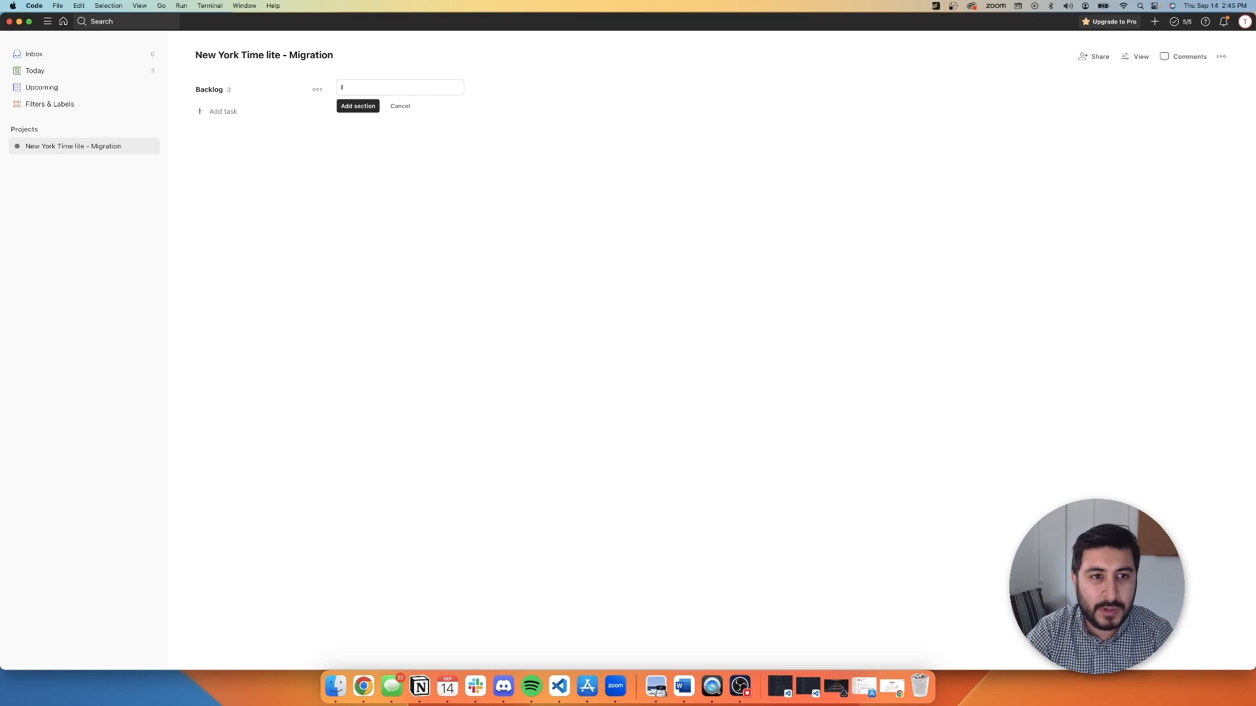
{"action": "type", "text": "Nn Pro"}
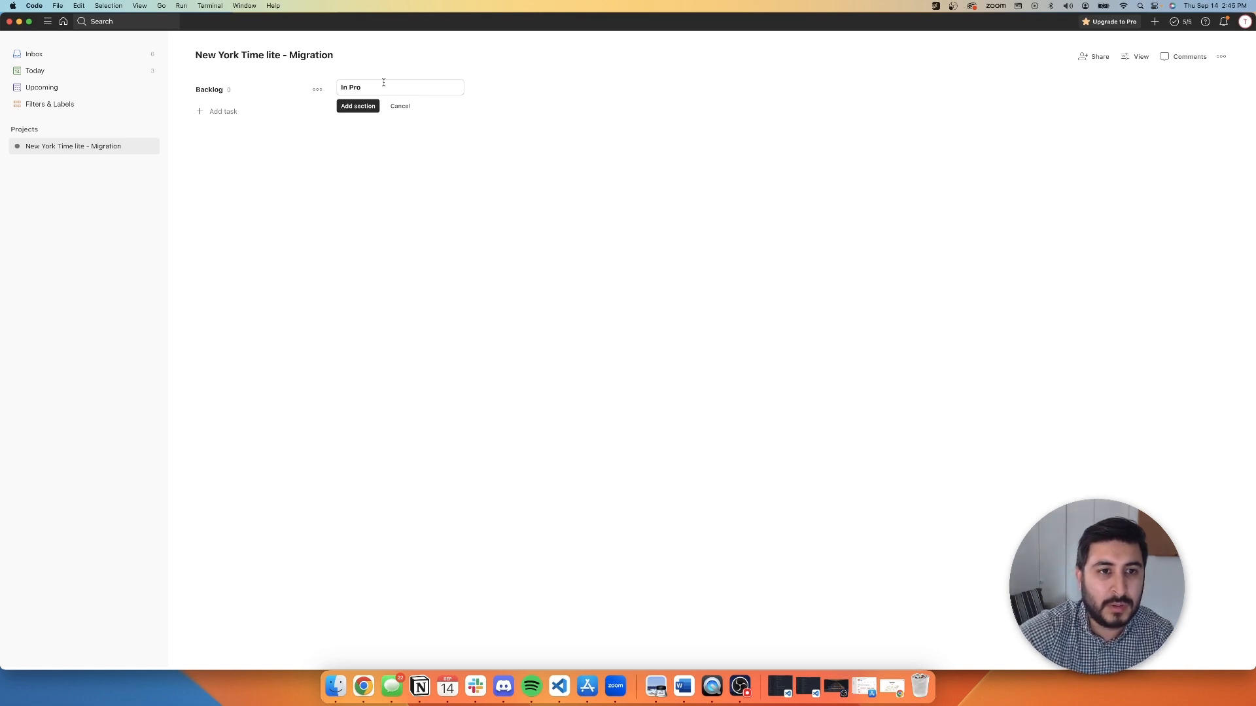
{"action": "type", "text": "gress"}
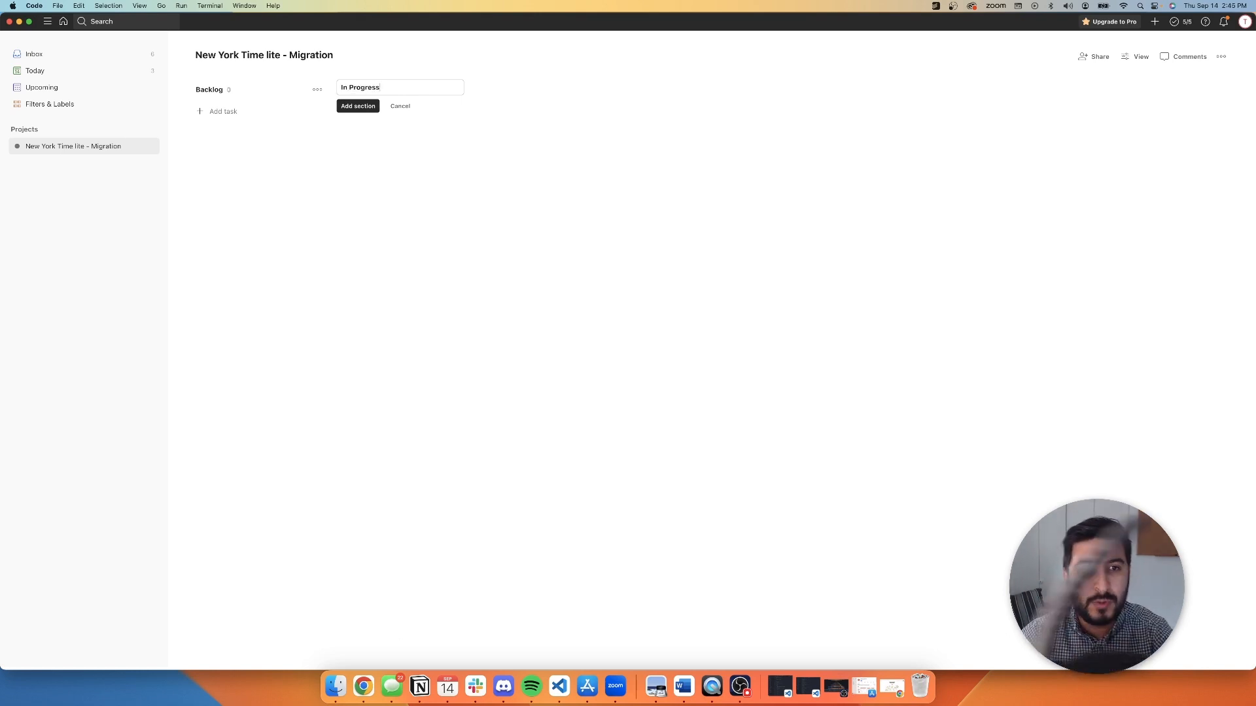
{"action": "left_click", "coordinate": [371, 106]}
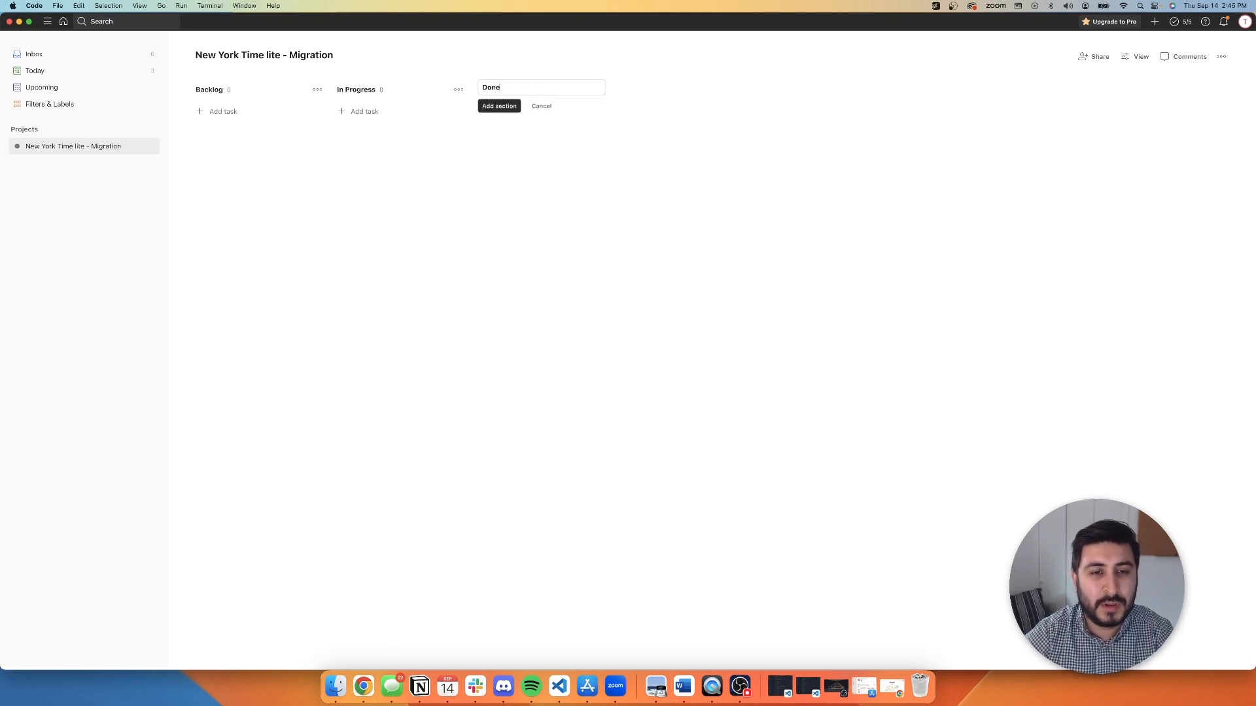
{"action": "left_click", "coordinate": [518, 109]}
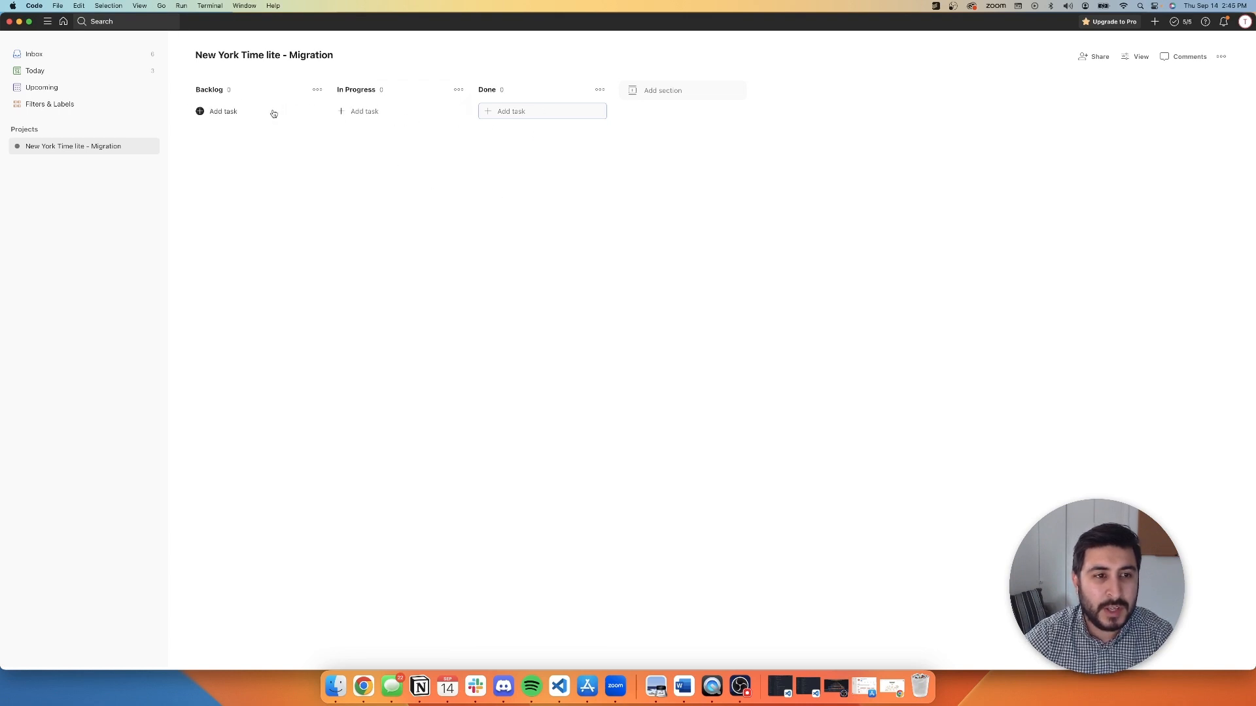
Step: Add a task named "Create Backend" to the Backlog section
{"action": "left_click", "coordinate": [227, 115]}
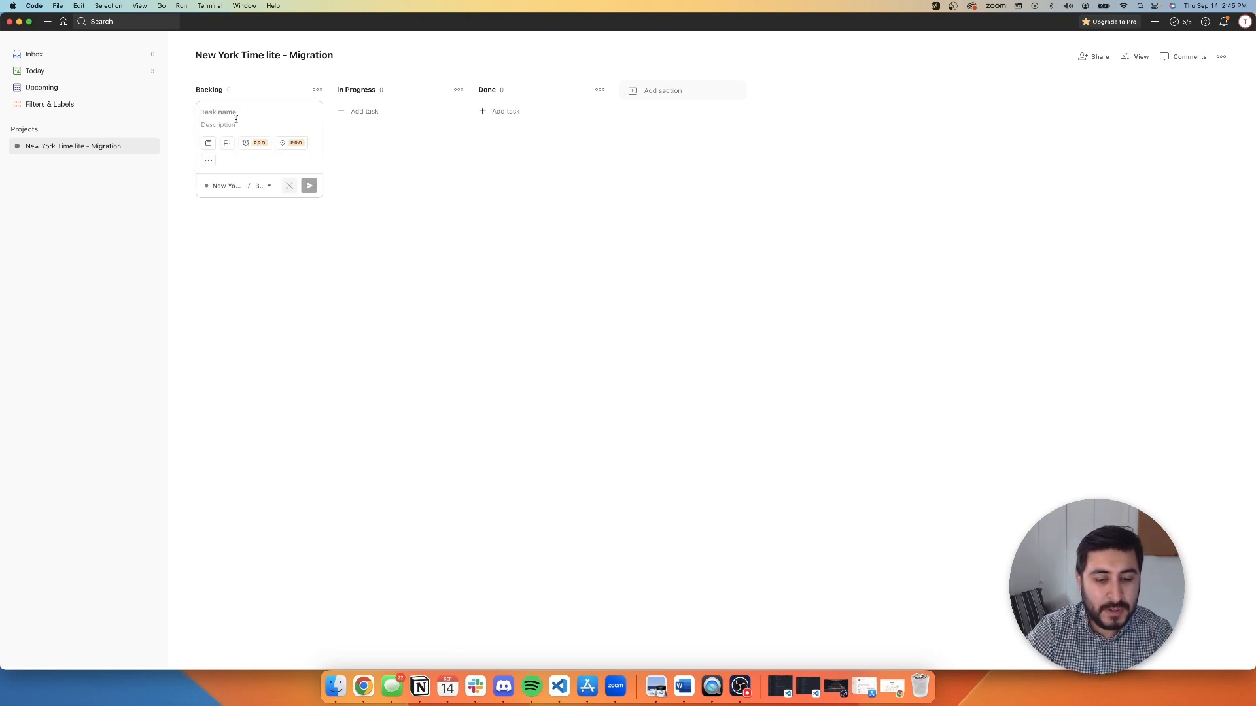
{"action": "type", "text": "Create"}
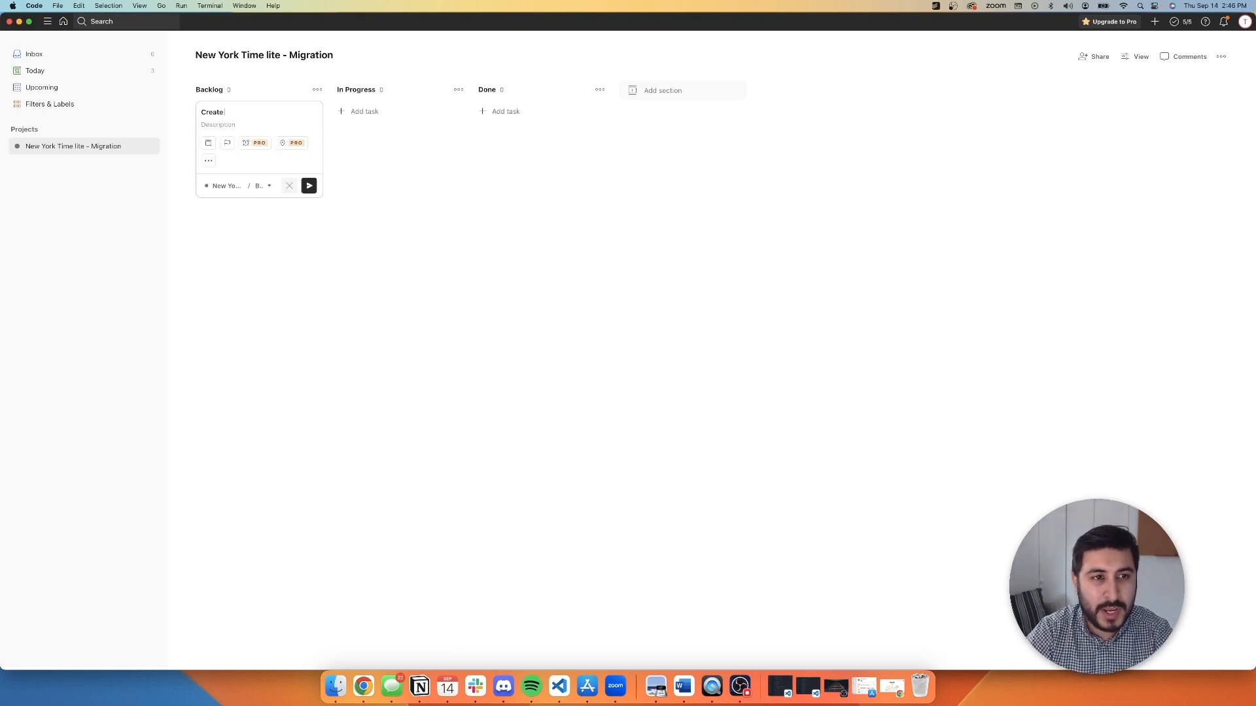
{"action": "type", "text": " Backend"}
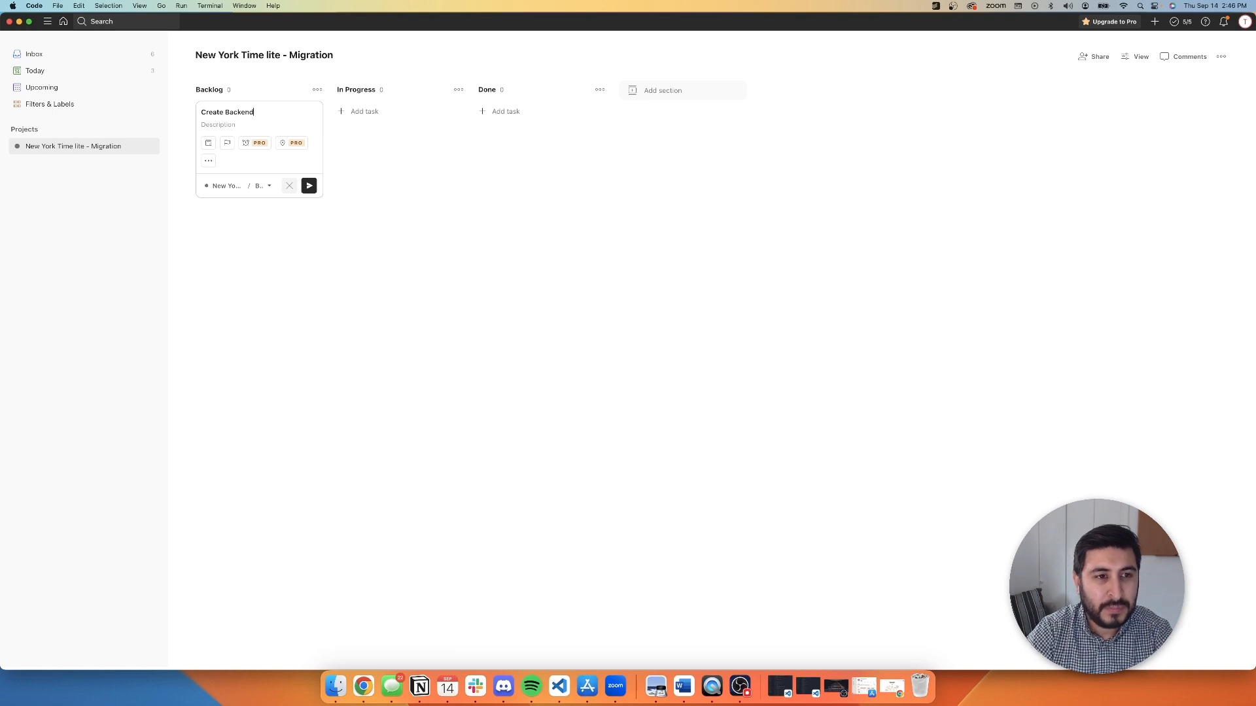
{"action": "left_click", "coordinate": [308, 186]}
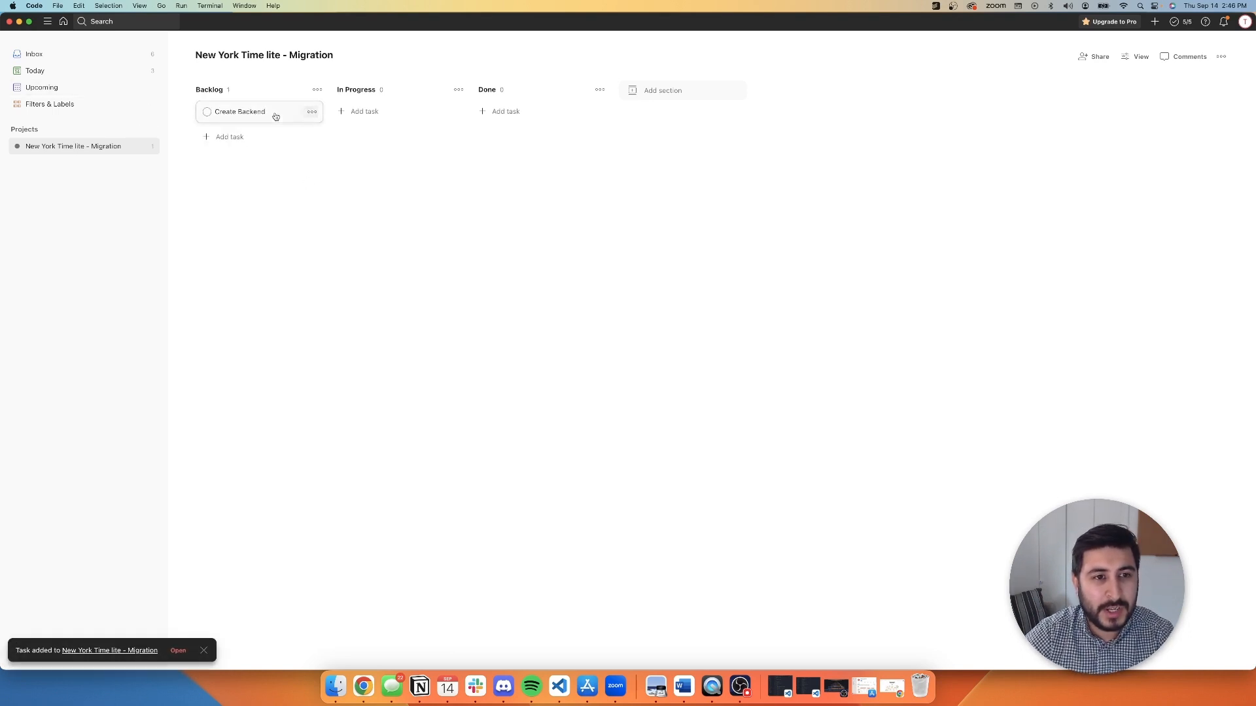
Step: Add the sub-task "Add in Routes and APIs" to the "Create Backend" task and close its details
{"action": "left_click", "coordinate": [275, 116]}
{"action": "left_click", "coordinate": [492, 118]}
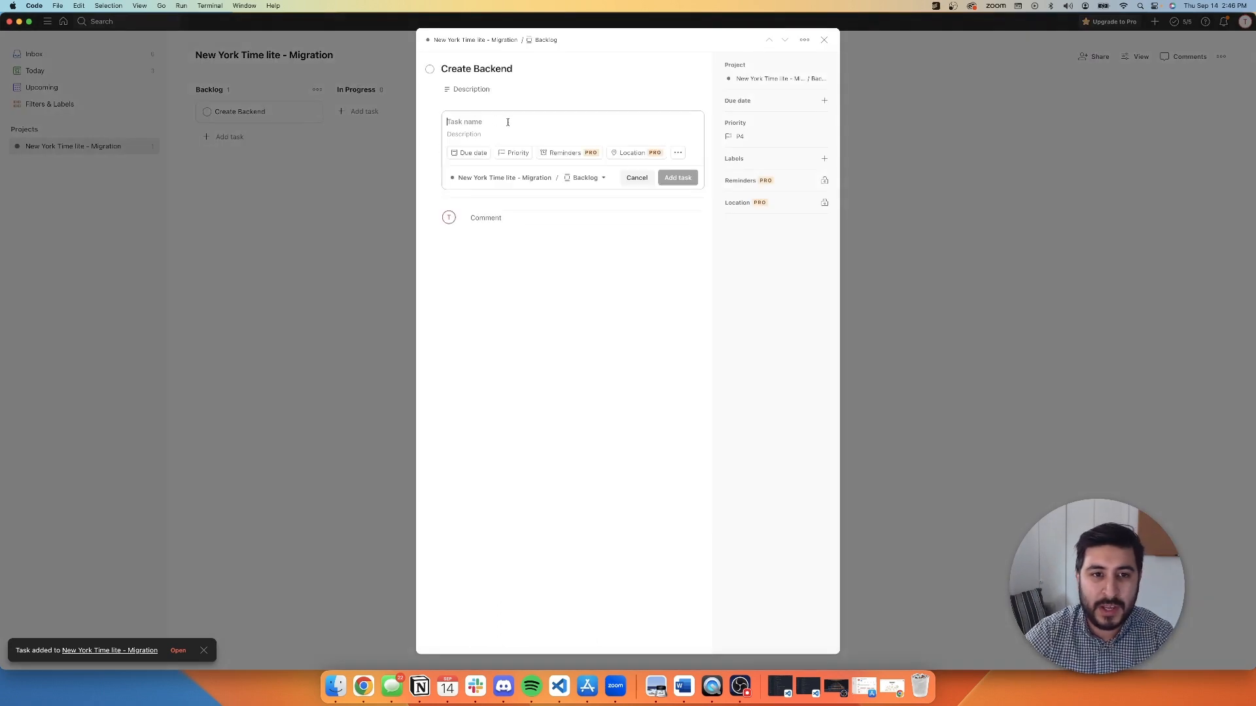
{"action": "type", "text": "A"}
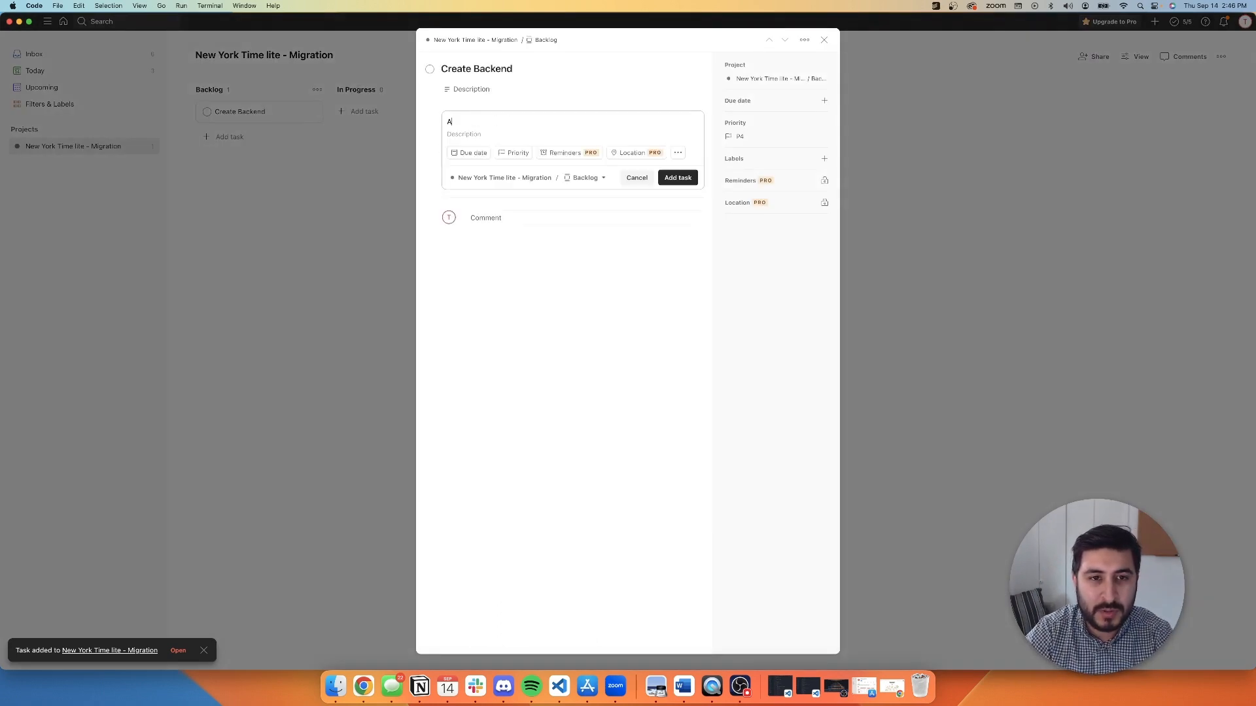
{"action": "type", "text": "dd in Route"}
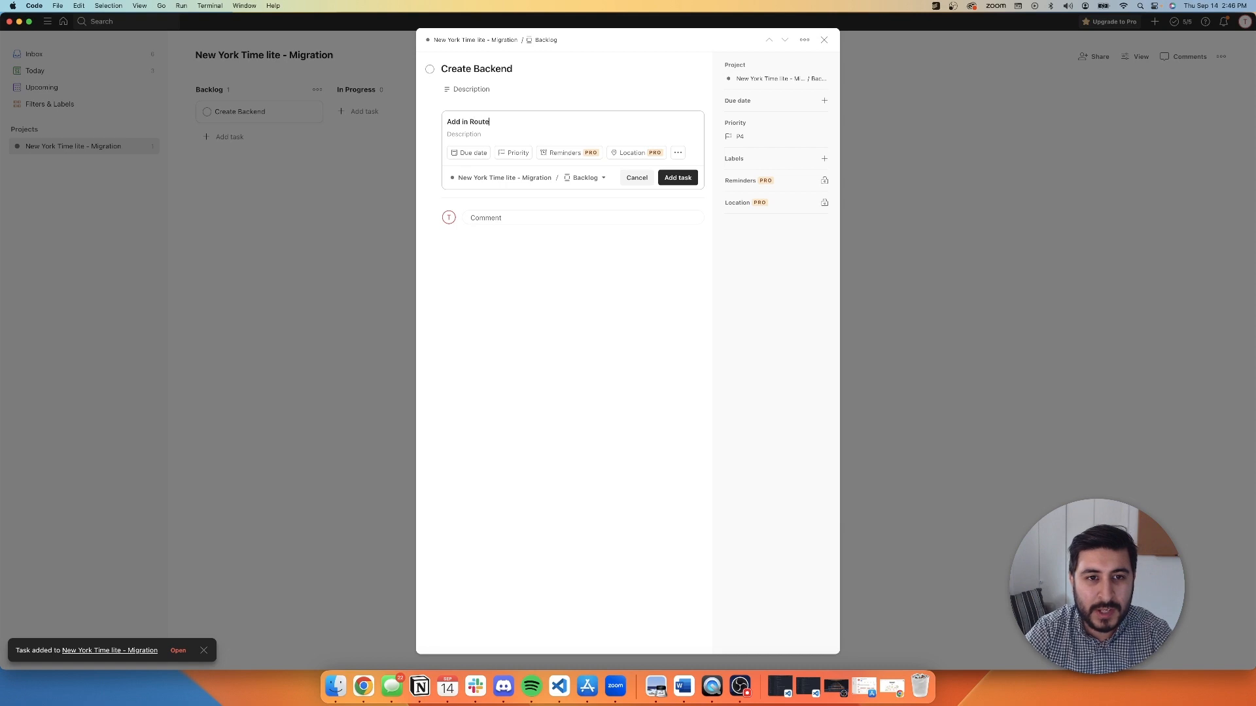
{"action": "type", "text": "s and APIs"}
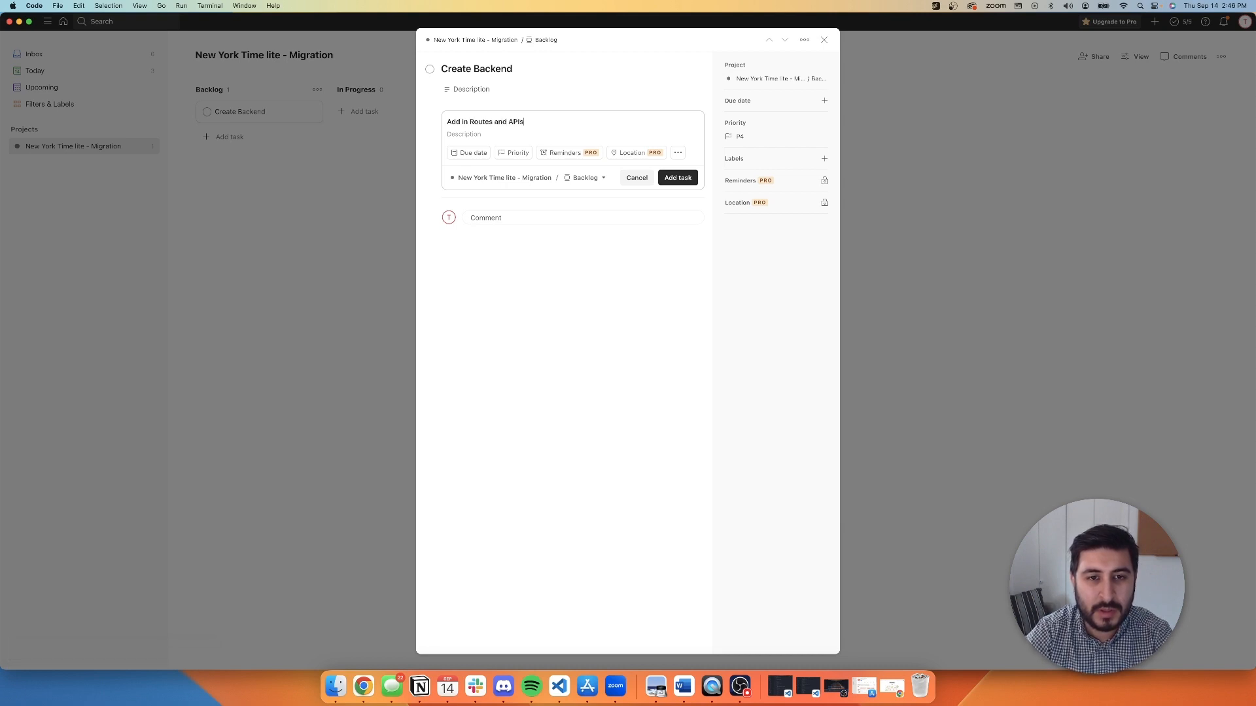
{"action": "left_click", "coordinate": [680, 182]}
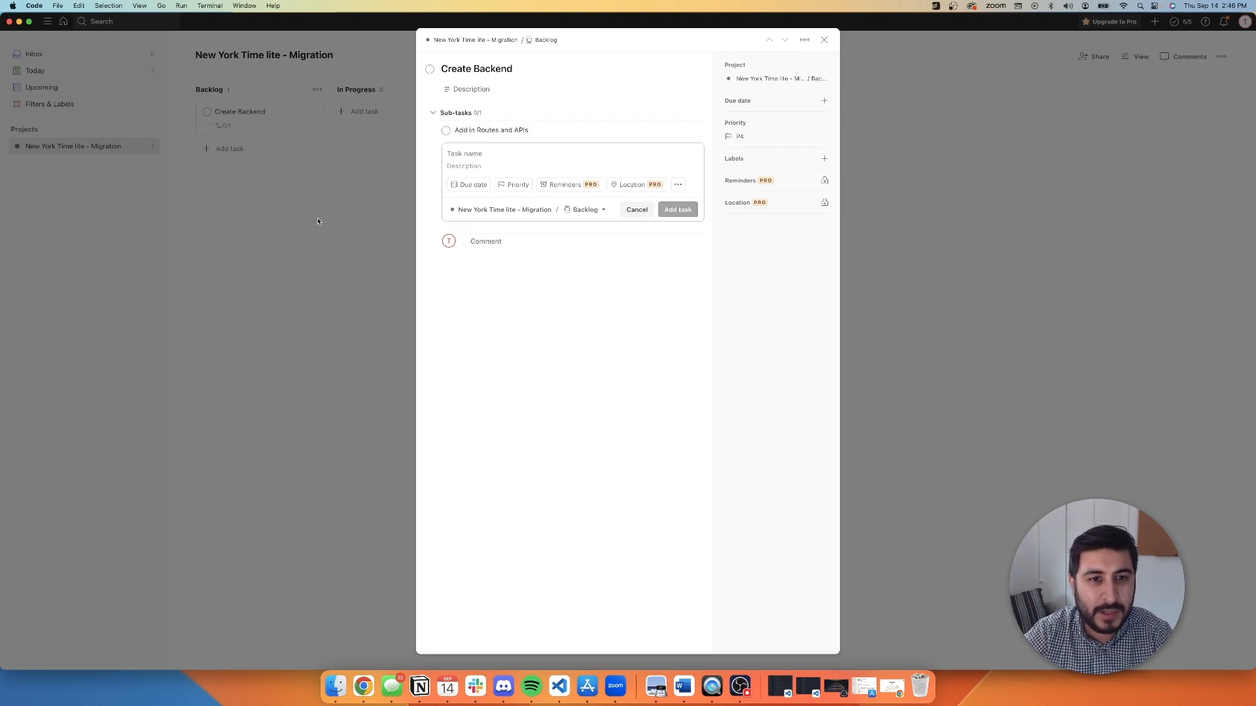
{"action": "left_click", "coordinate": [318, 220]}
{"action": "left_click", "coordinate": [278, 137]}
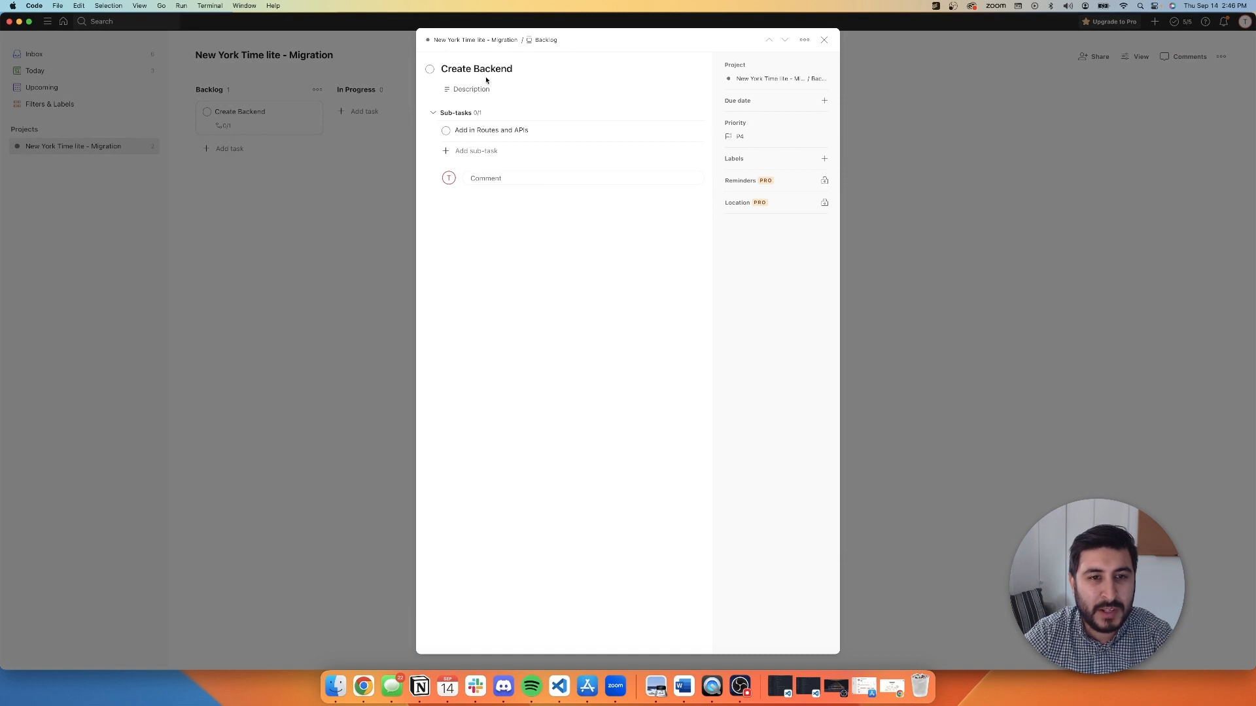
{"action": "left_click", "coordinate": [407, 256]}
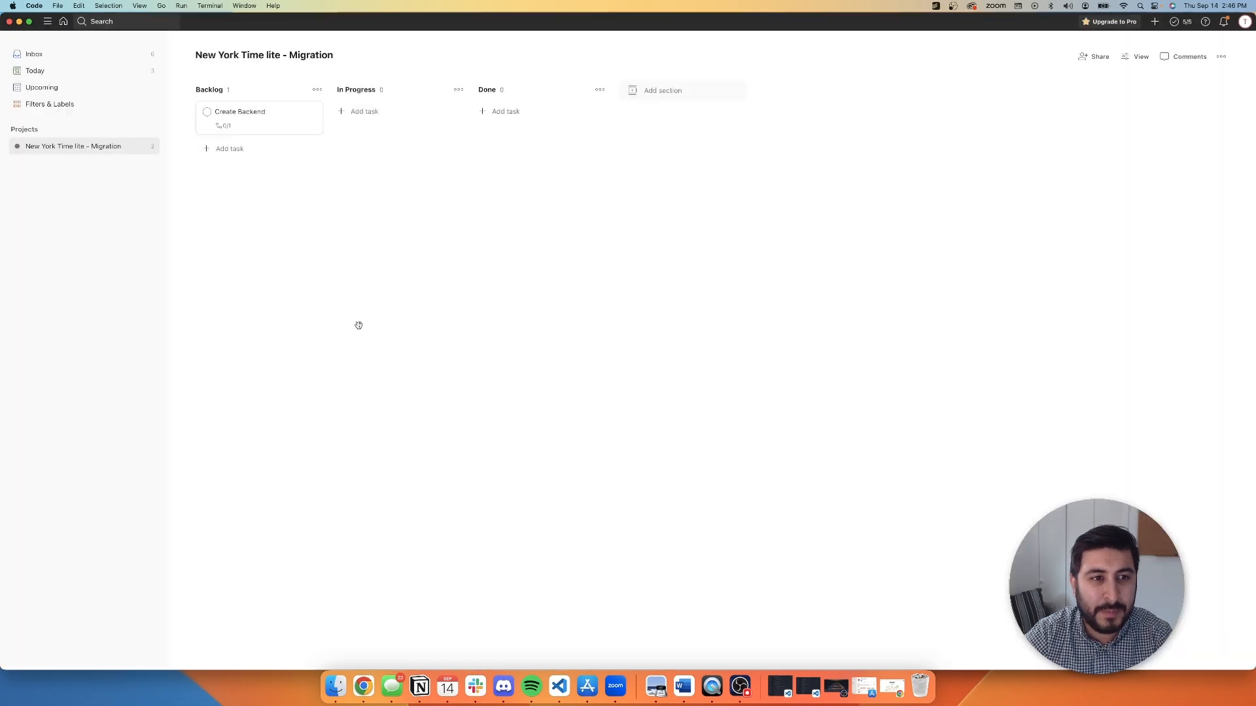
Step: Add a task named "Create Login Form" to the Backlog section
{"action": "left_click", "coordinate": [263, 151]}
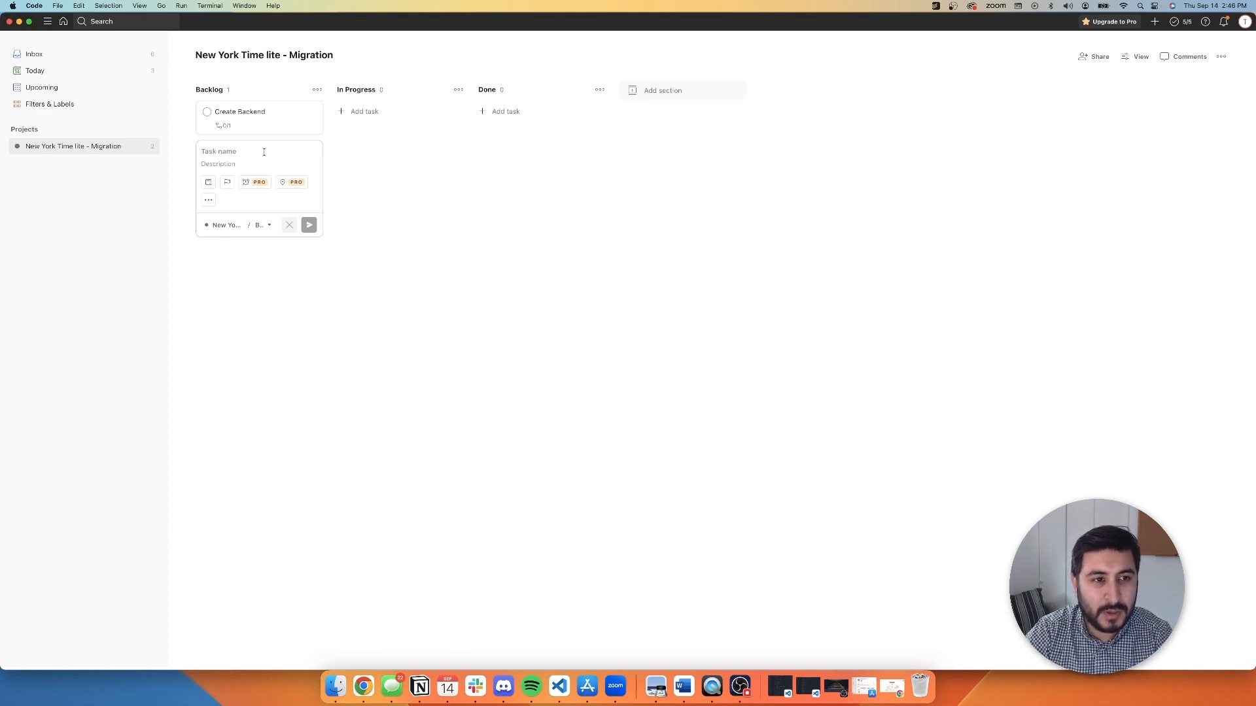
{"action": "type", "text": "Create Login Form"}
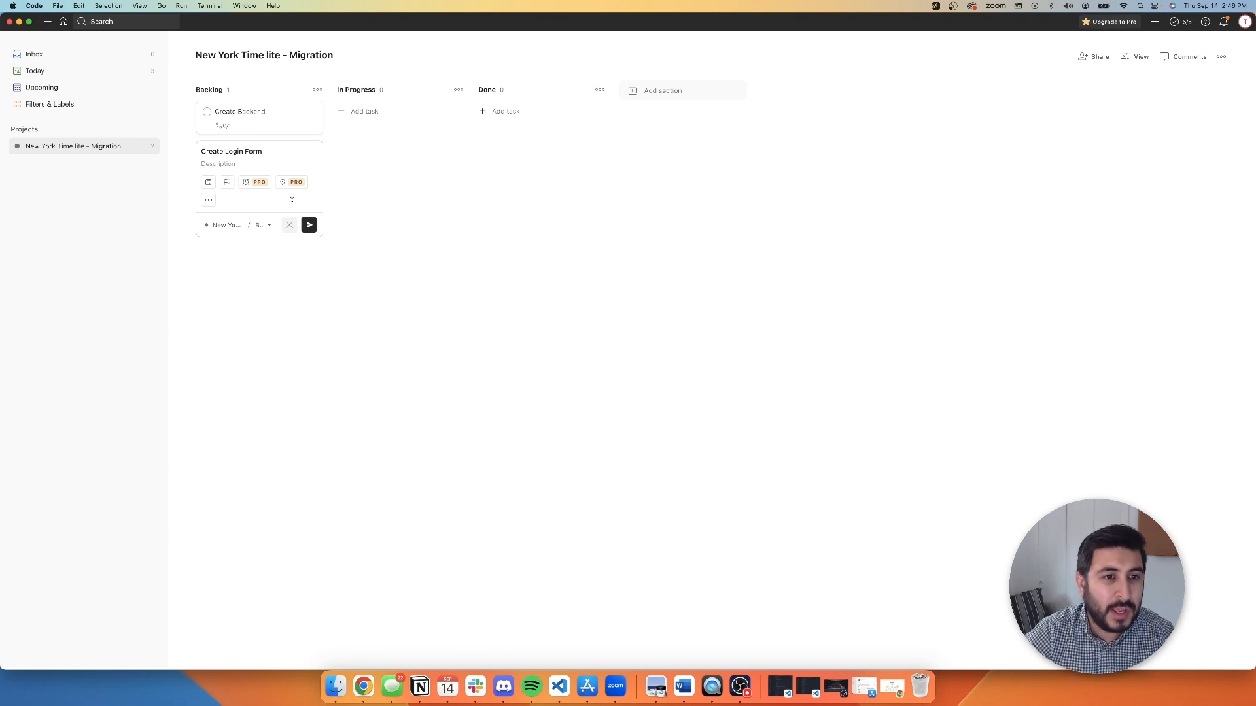
{"action": "key", "text": "Return"}
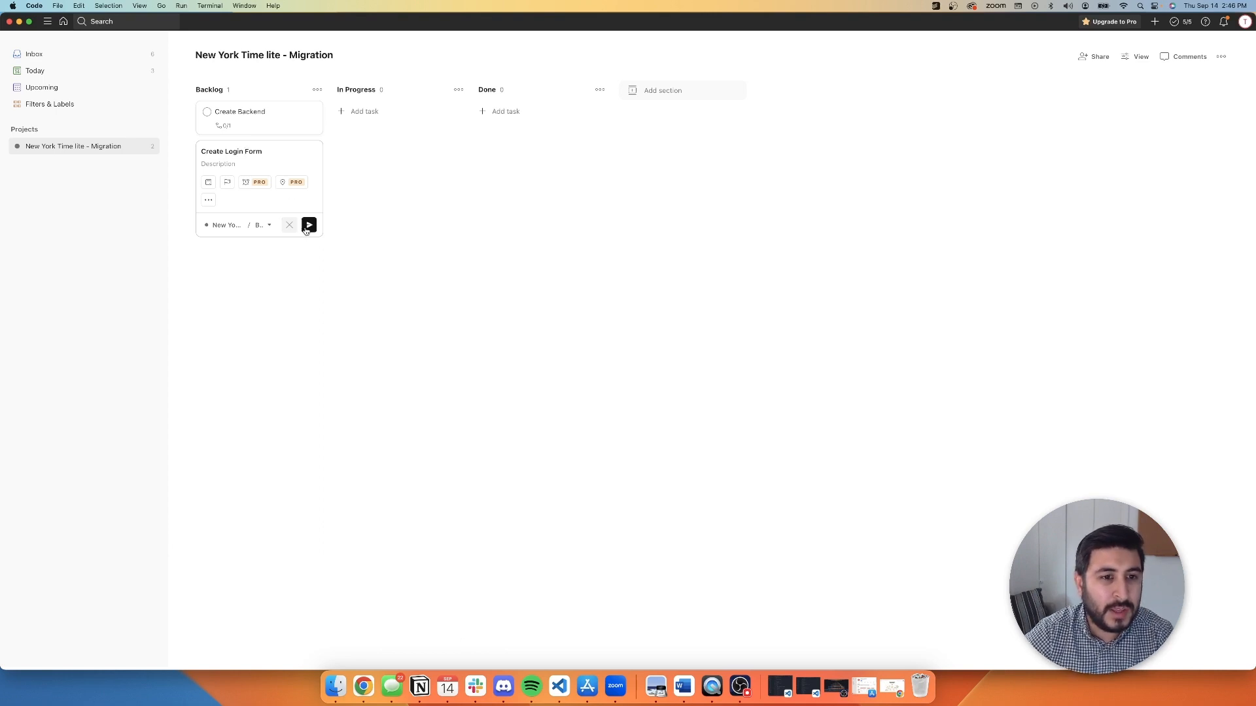
Step: Name the new Backlog task "Create Landing Page"
{"action": "type", "text": "Creat"}
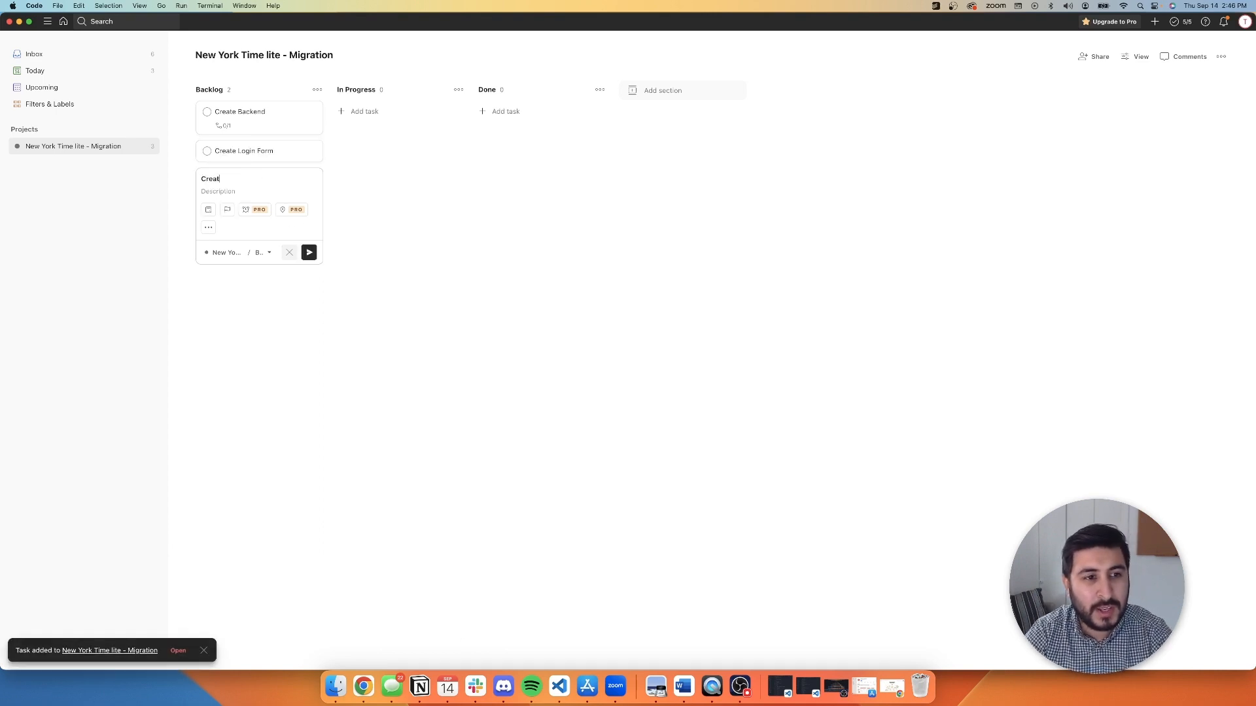
{"action": "type", "text": "e Landi"}
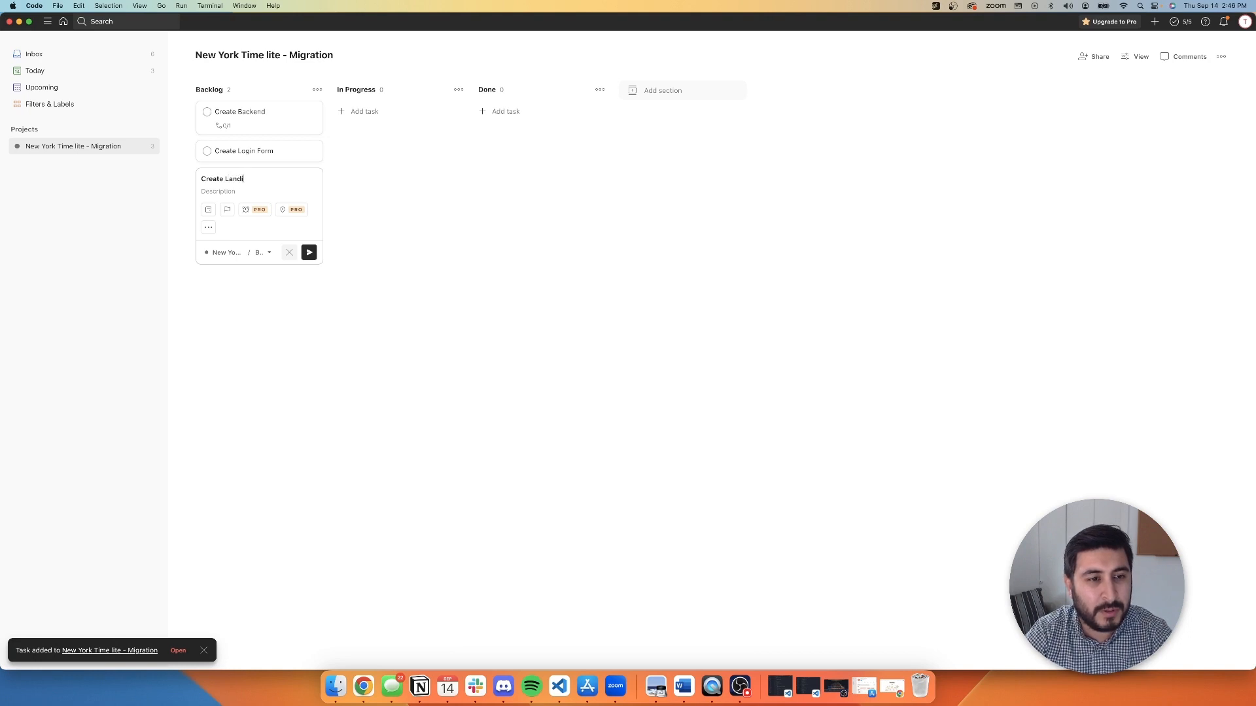
{"action": "type", "text": "ng"}
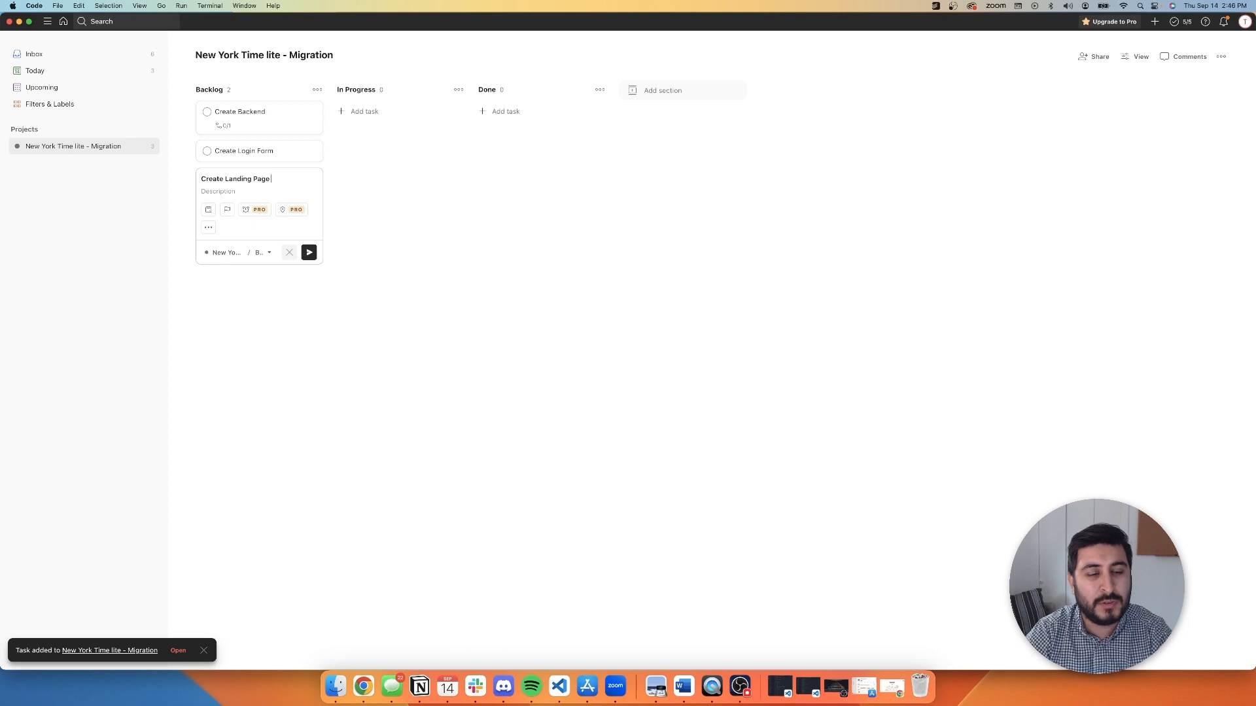
{"action": "type", "text": "Page"}
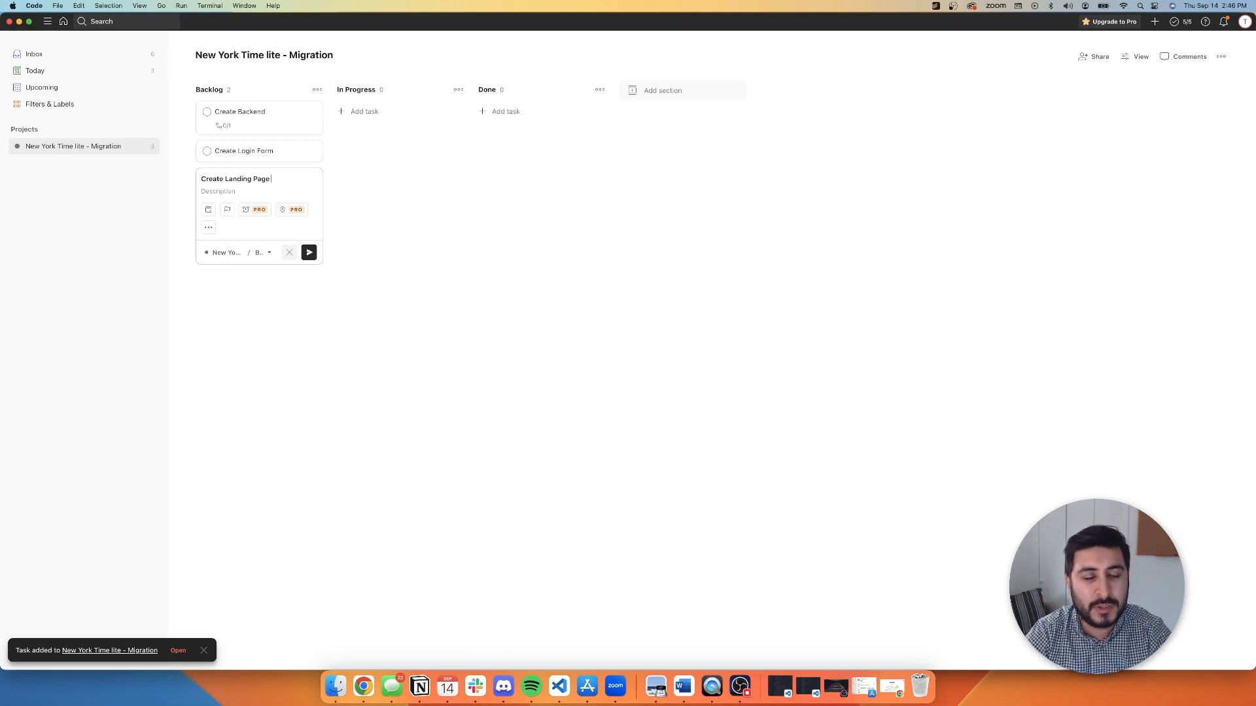
{"action": "type", "text": " fw"}
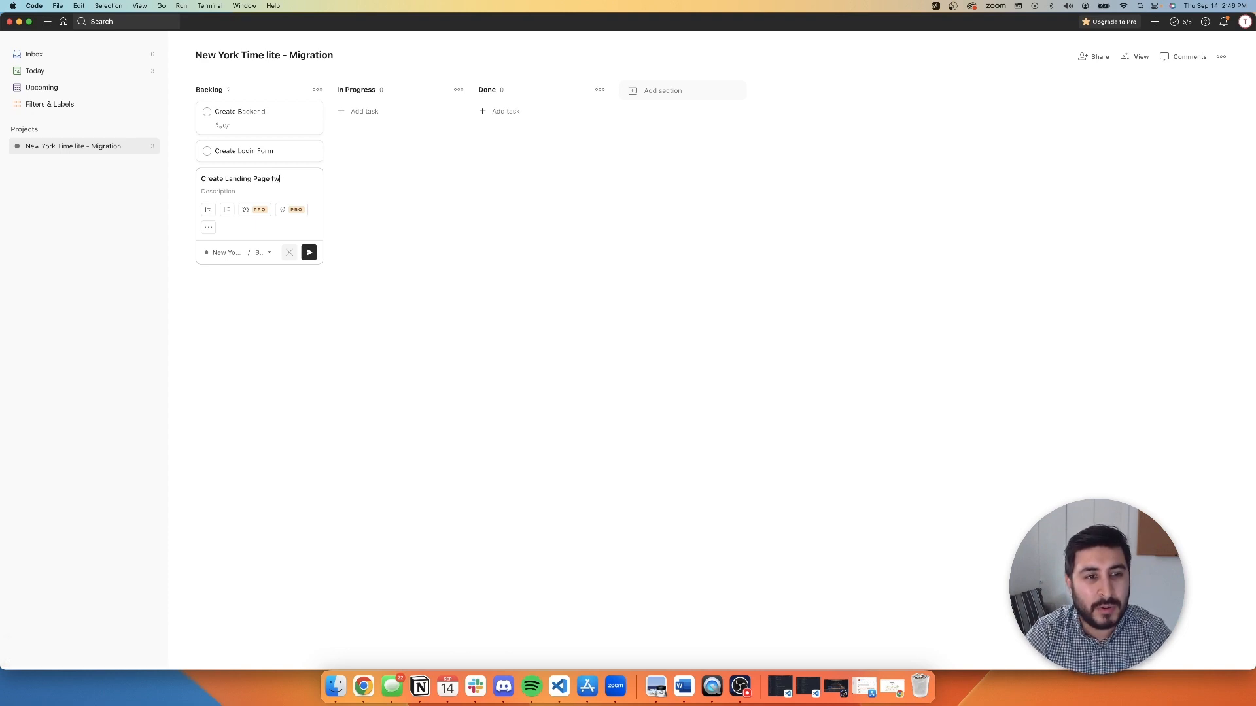
{"action": "key", "text": "BackSpace"}
{"action": "key", "text": "BackSpace"}
{"action": "type", "text": "when"}
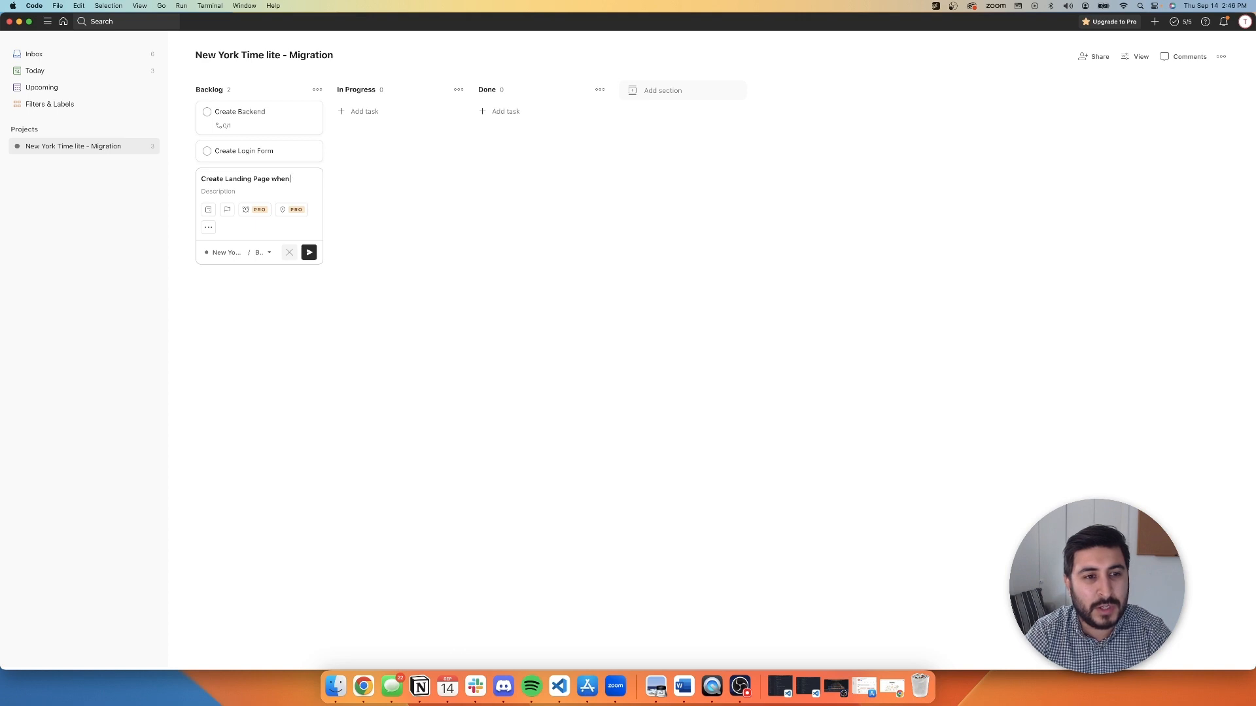
{"action": "key", "text": "BackSpace"}
{"action": "key", "text": "BackSpace"}
{"action": "key", "text": "BackSpace"}
{"action": "key", "text": "BackSpace"}
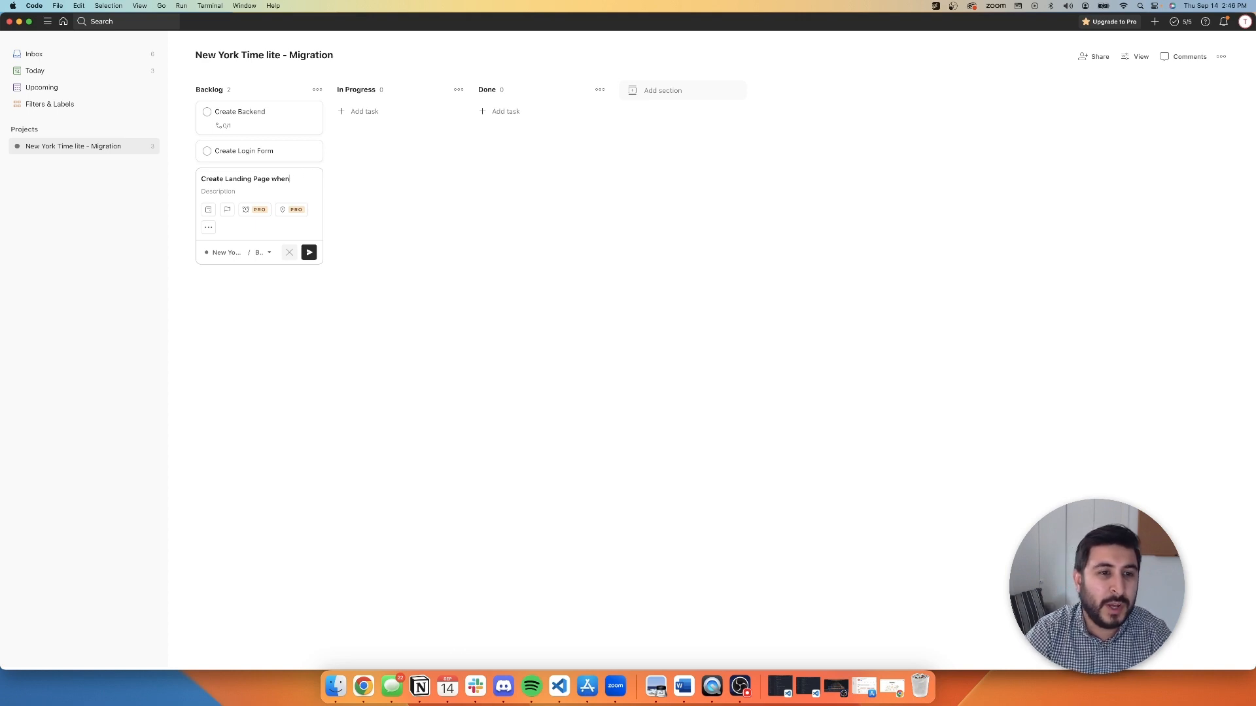
Step: Describe the task as "Landing Page needs to appear when user is logged in" and add it to the Backlog section
{"action": "left_click", "coordinate": [237, 190]}
{"action": "type", "text": "Land"}
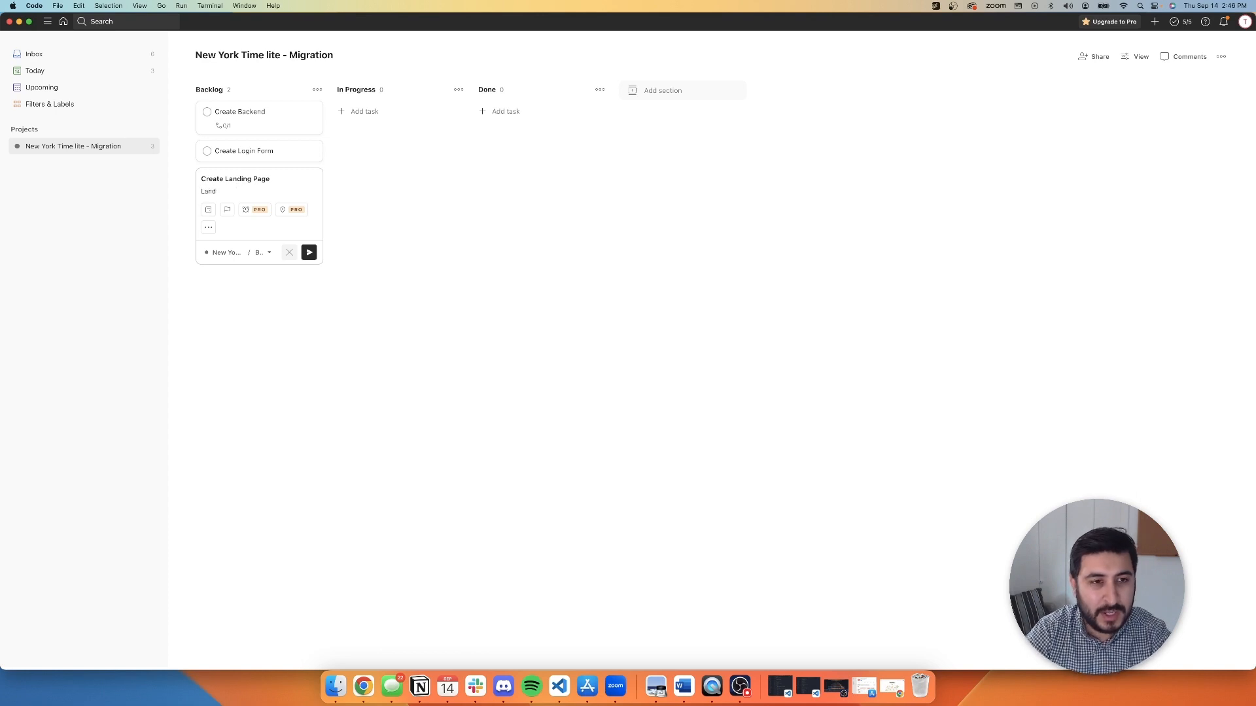
{"action": "type", "text": "ing Page needs to appear when"}
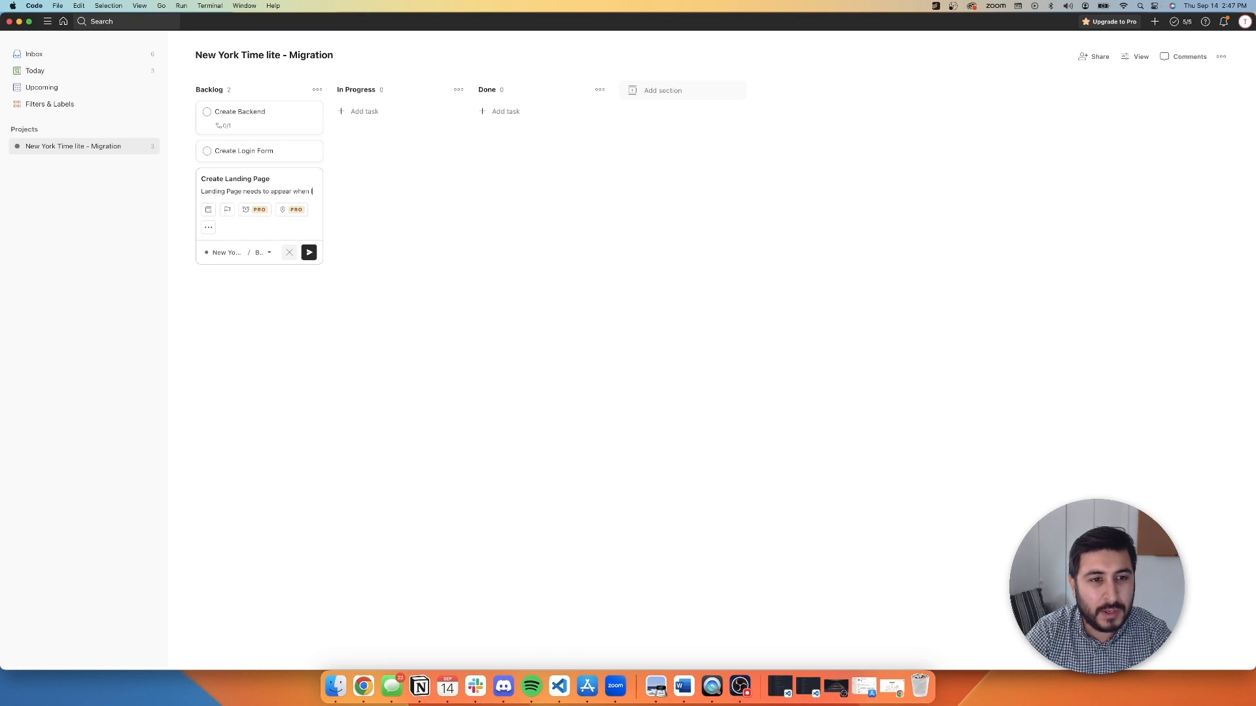
{"action": "type", "text": "user is logged"}
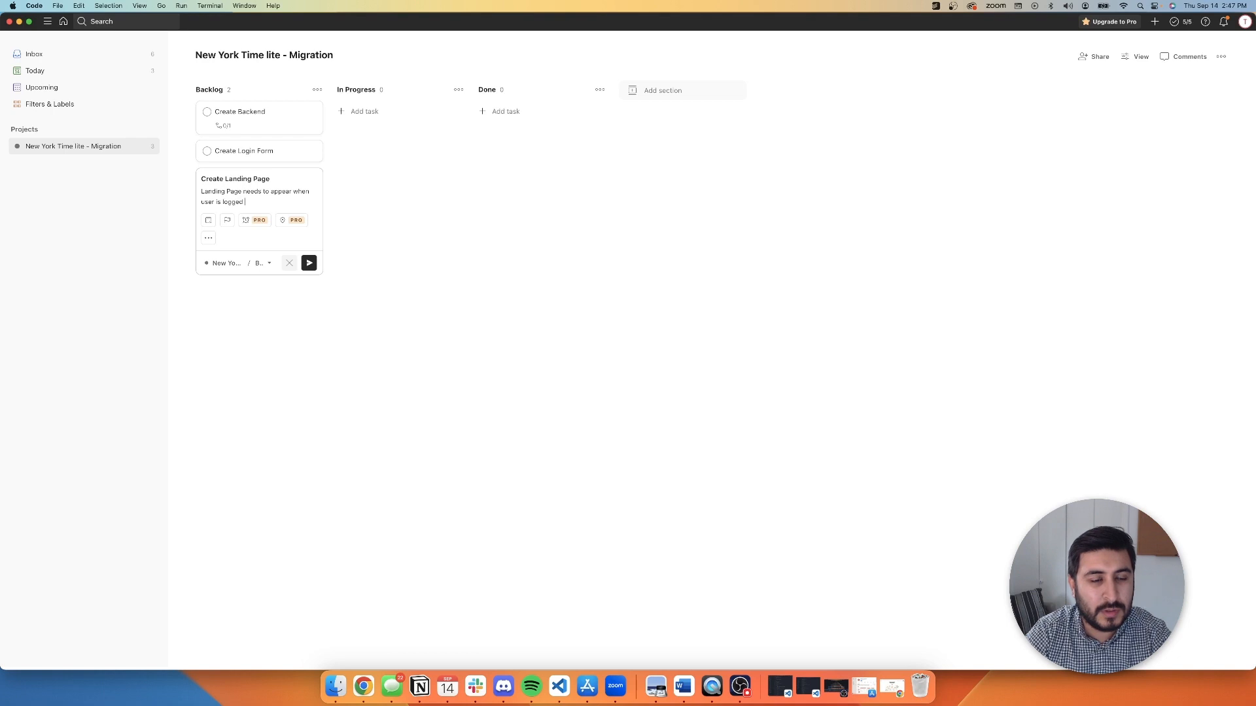
{"action": "type", "text": " in"}
{"action": "key", "text": "Return"}
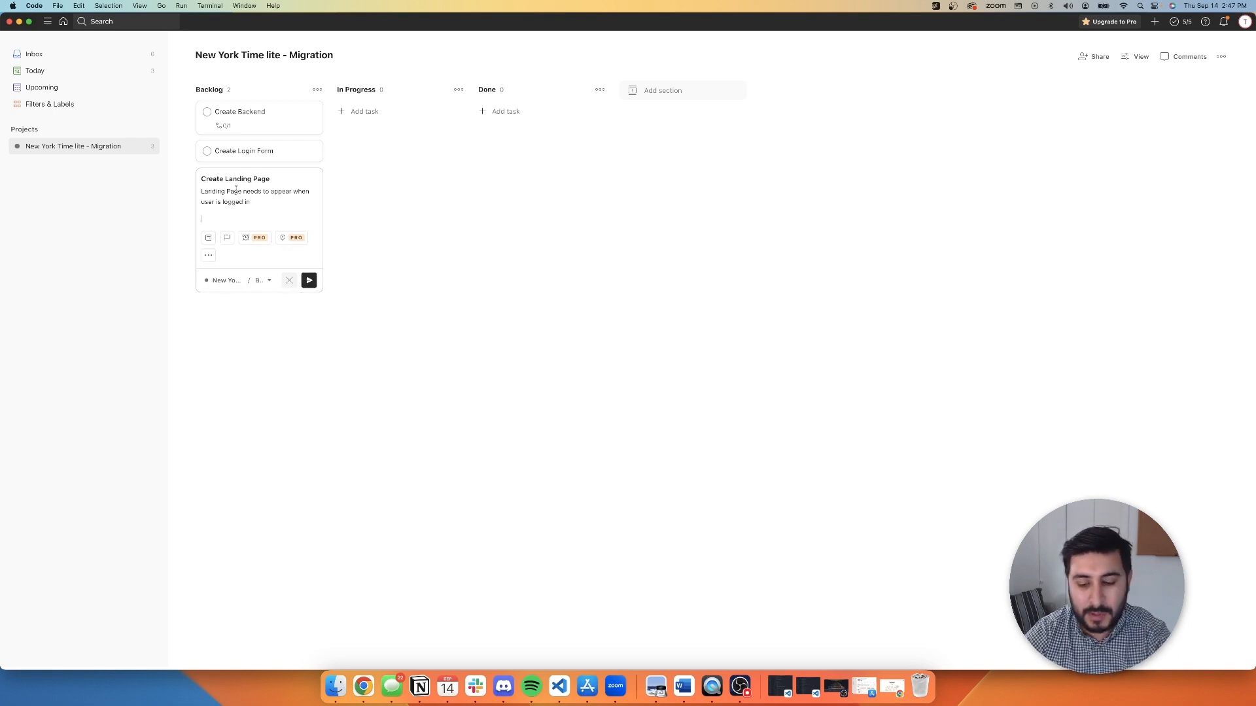
{"action": "key", "text": "BackSpace"}
{"action": "left_click", "coordinate": [308, 264]}
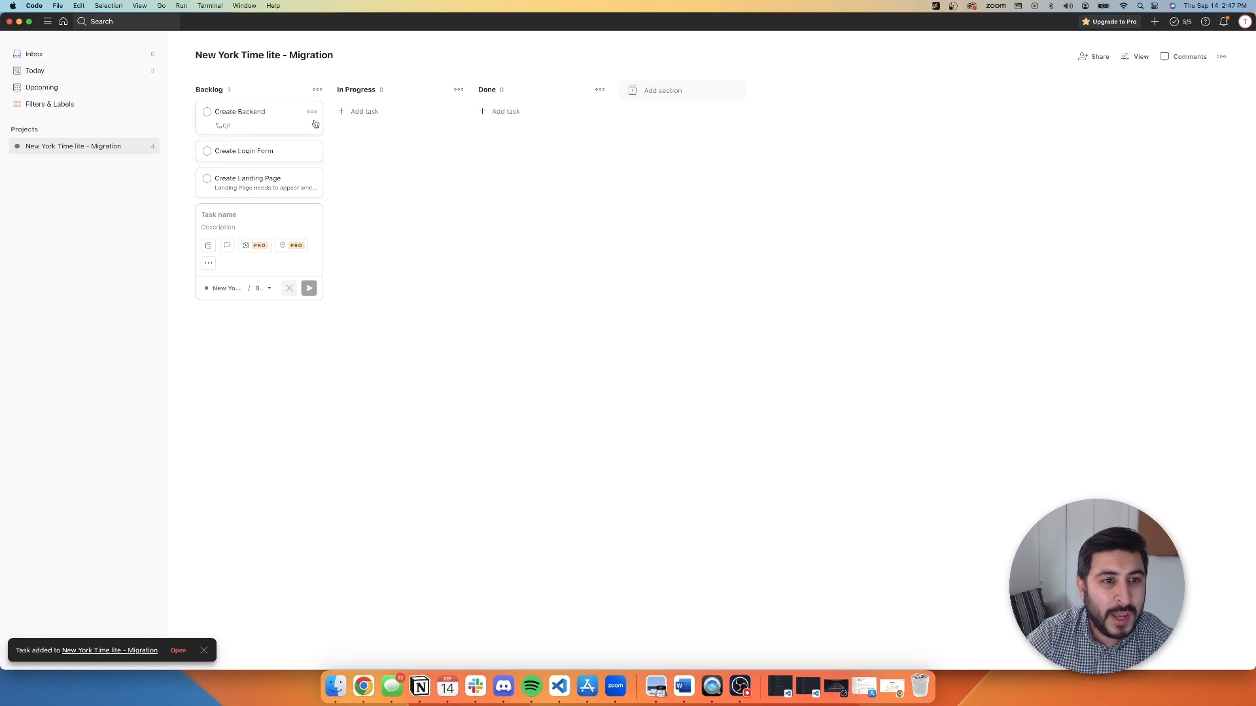
Step: Set the Backlog priorities: orange flag for "Create Backend", red flag for "Create Login Form" and blue flag for "Create Landing Page"
{"action": "left_click", "coordinate": [313, 112]}
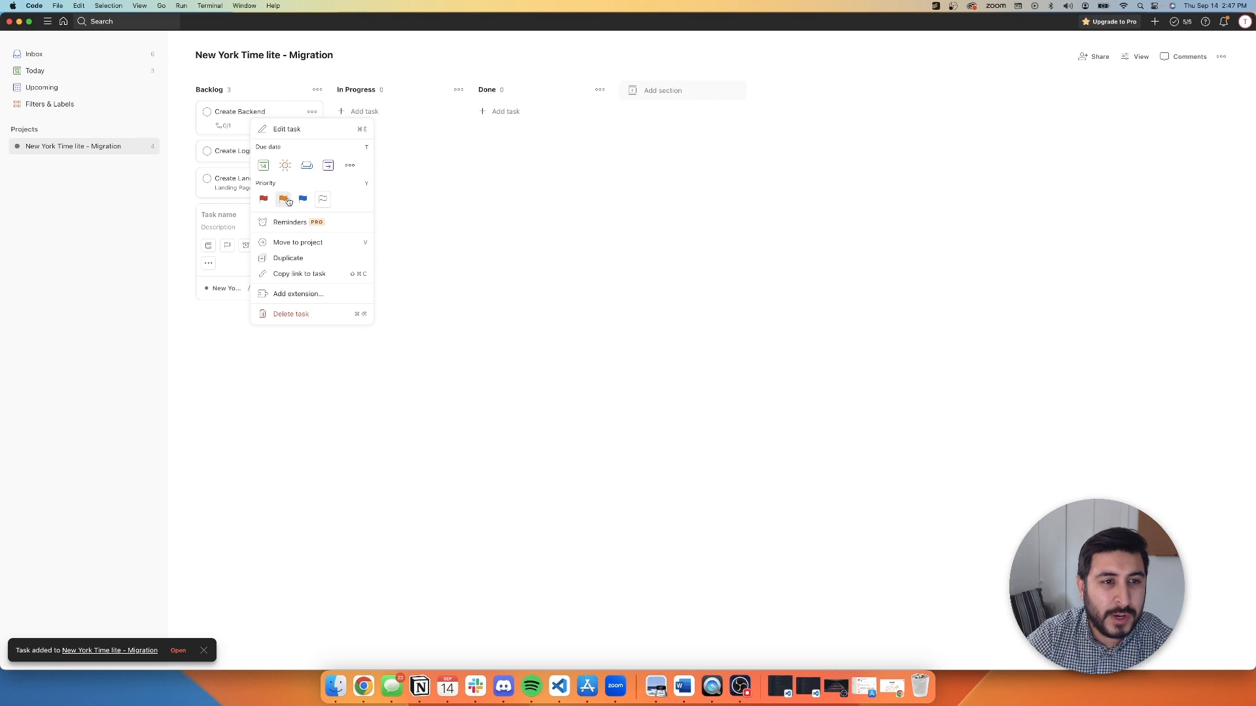
{"action": "left_click", "coordinate": [283, 199]}
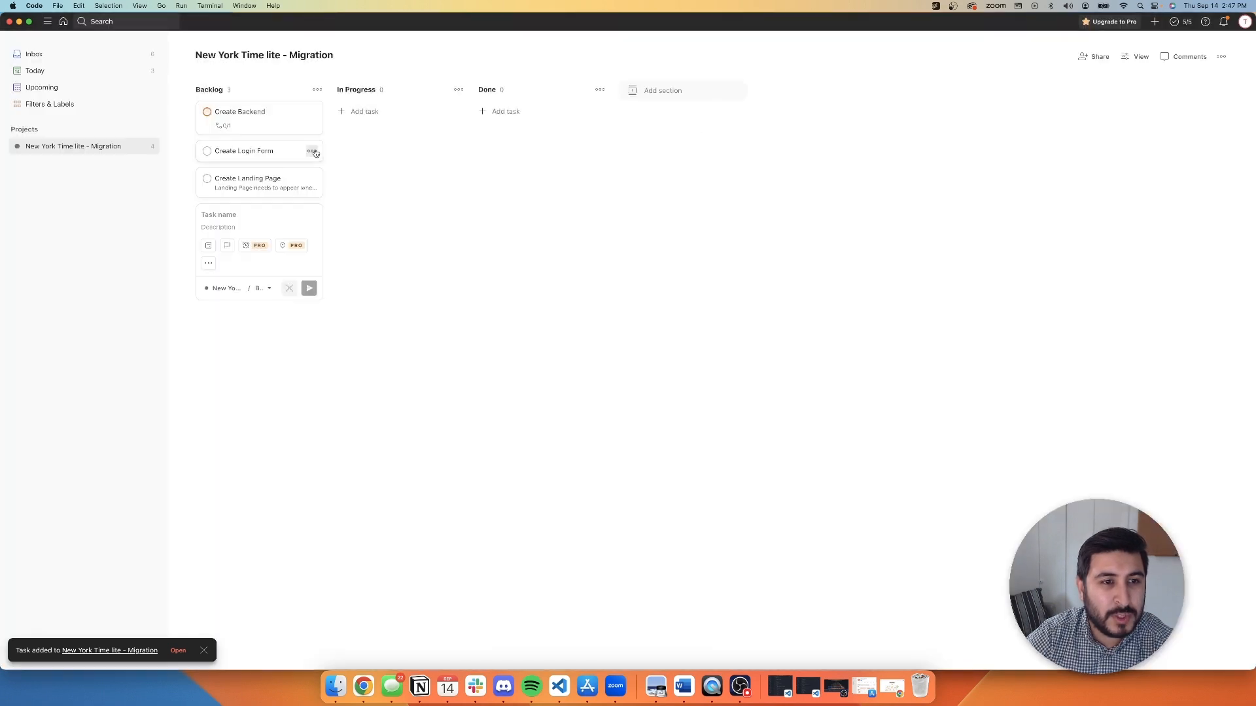
{"action": "left_click", "coordinate": [313, 152]}
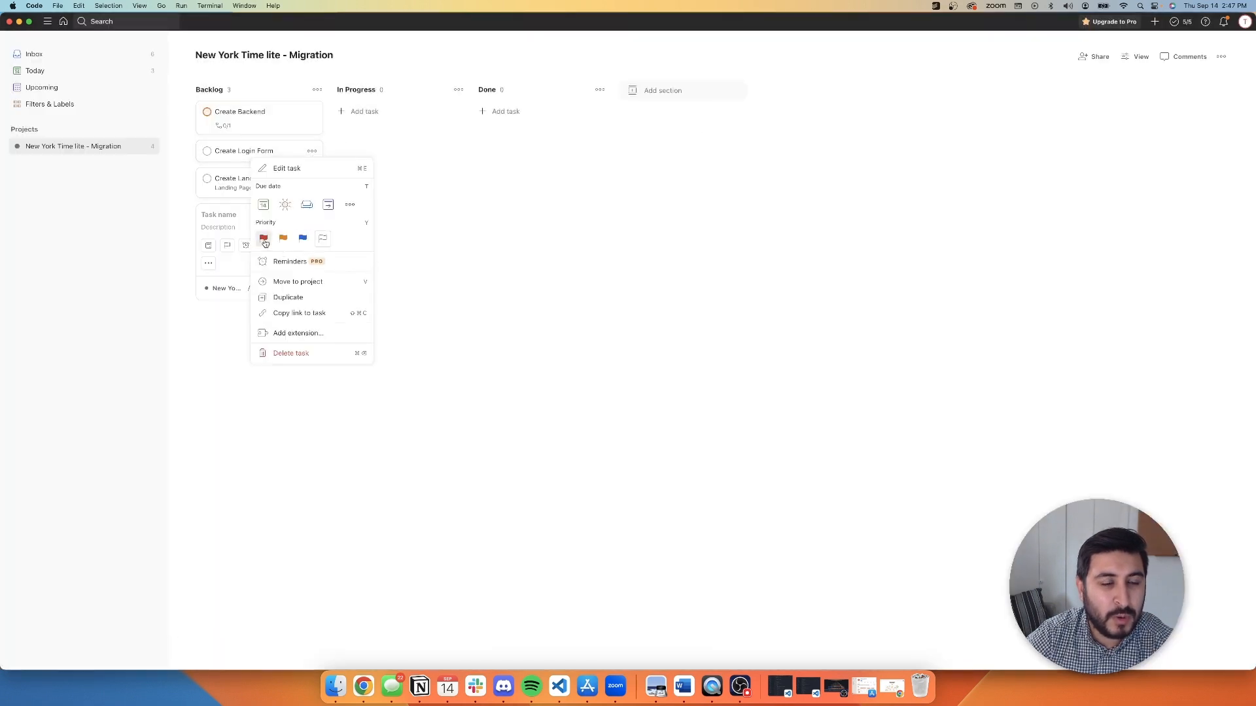
{"action": "left_click", "coordinate": [263, 238]}
{"action": "left_click", "coordinate": [311, 179]}
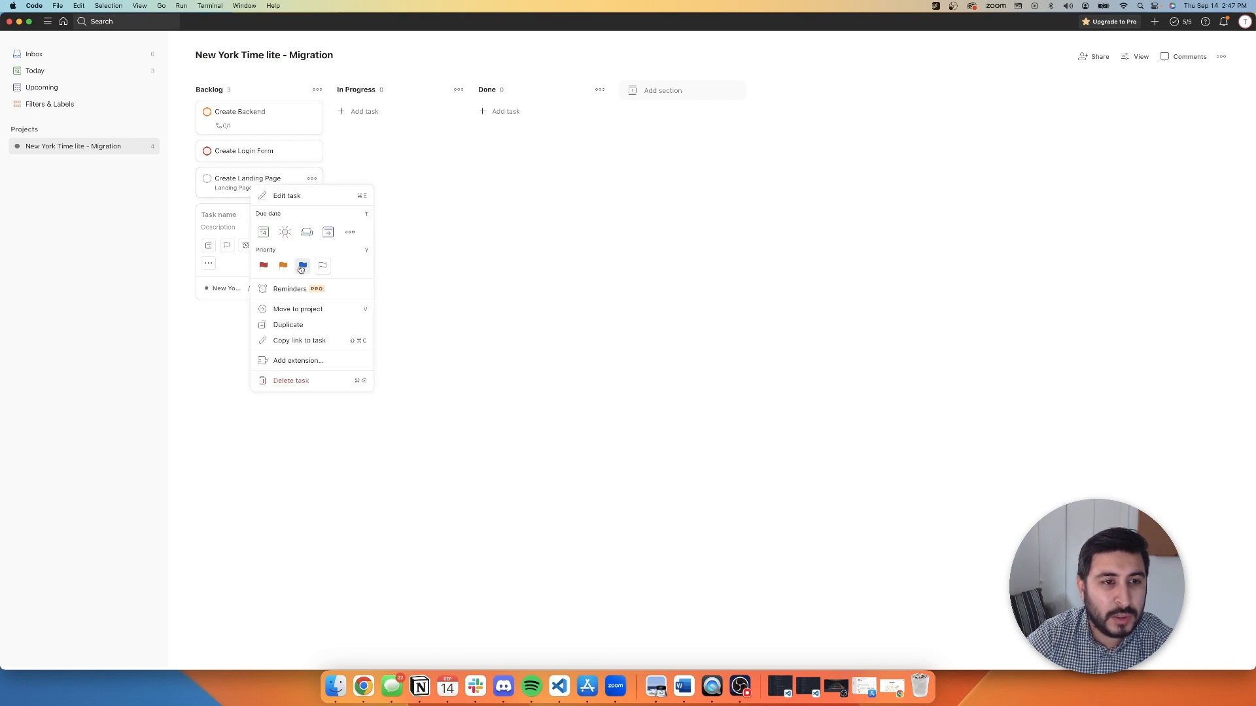
{"action": "left_click", "coordinate": [302, 266]}
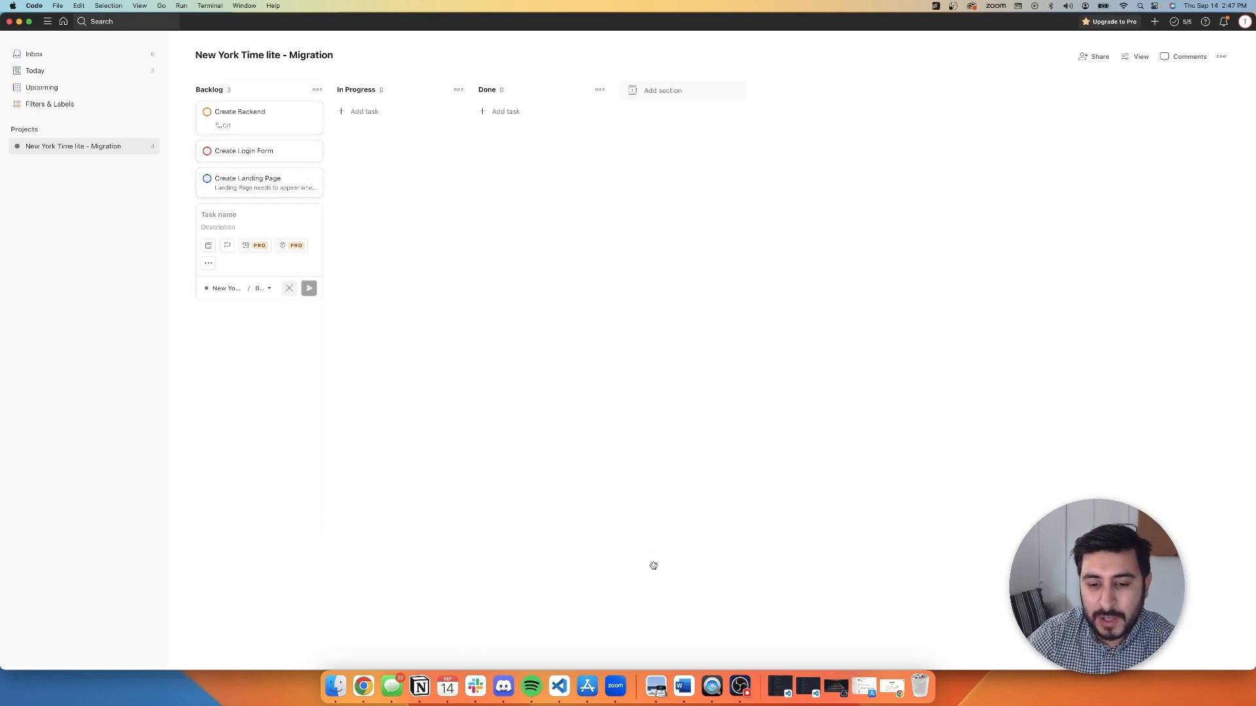
Step: Switch to VS Code and move the LoginContainer.jsx file from the containers folder to the Trash
{"action": "left_click", "coordinate": [780, 684]}
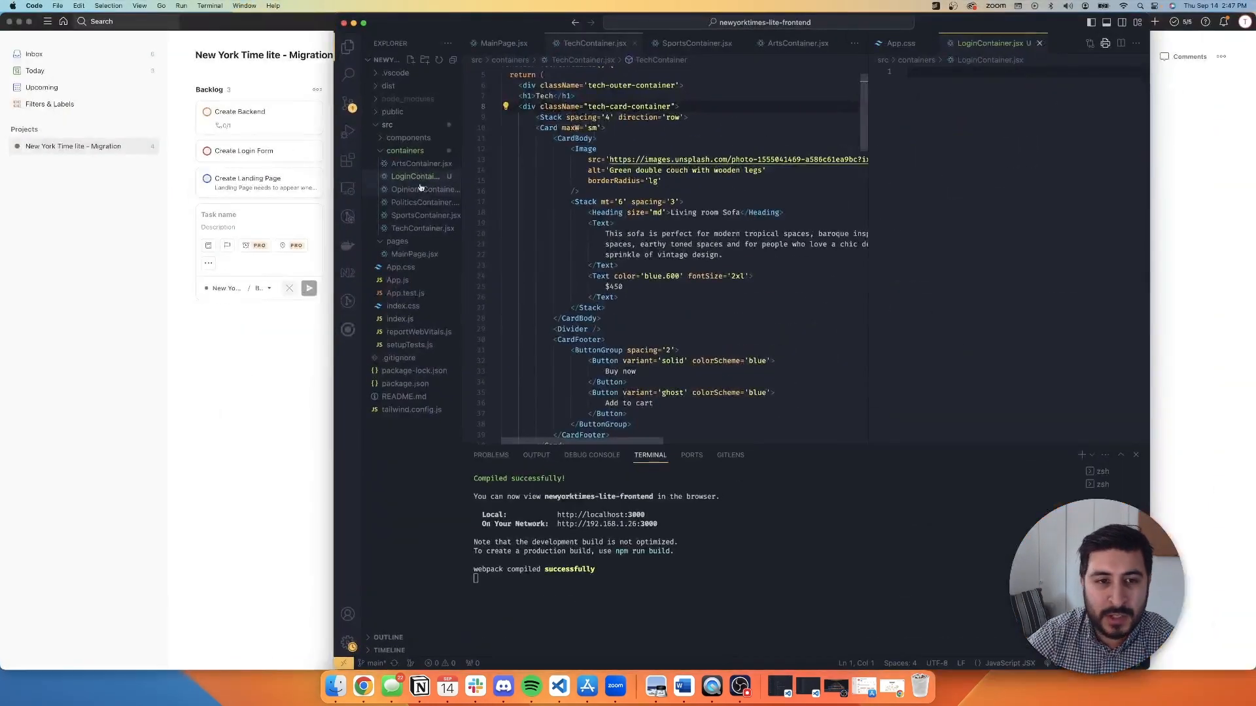
{"action": "right_click", "coordinate": [414, 175]}
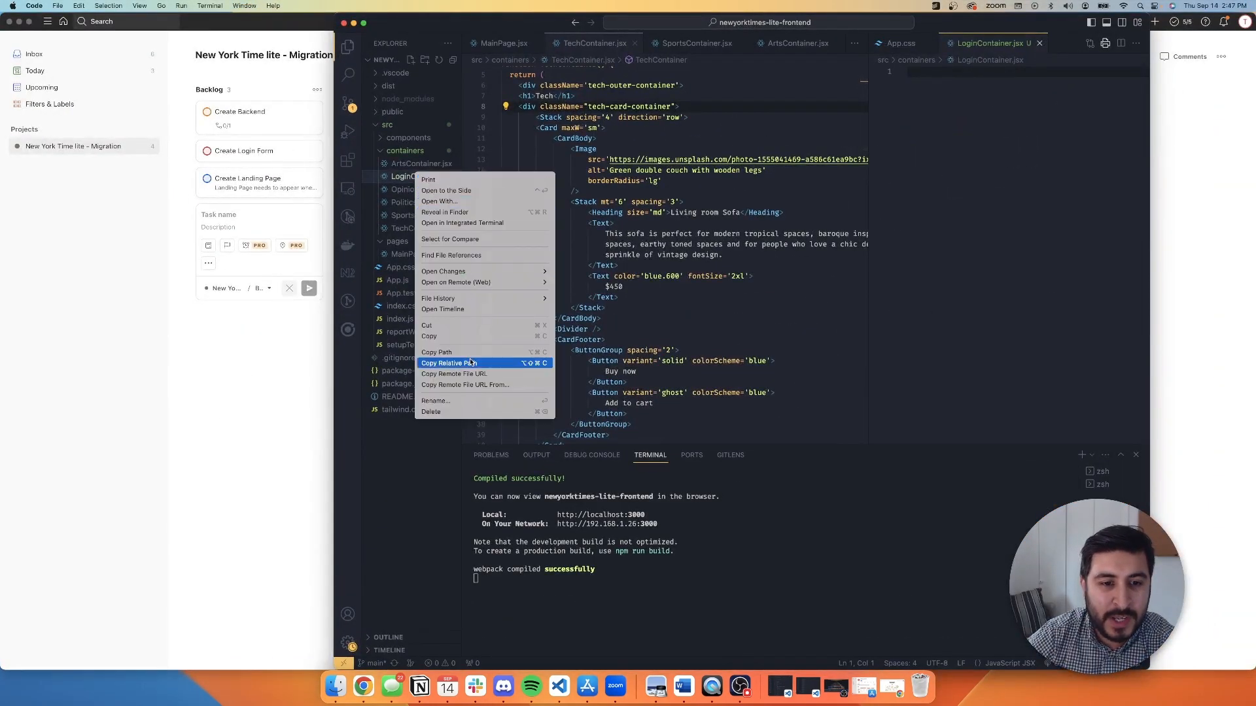
{"action": "left_click", "coordinate": [466, 413]}
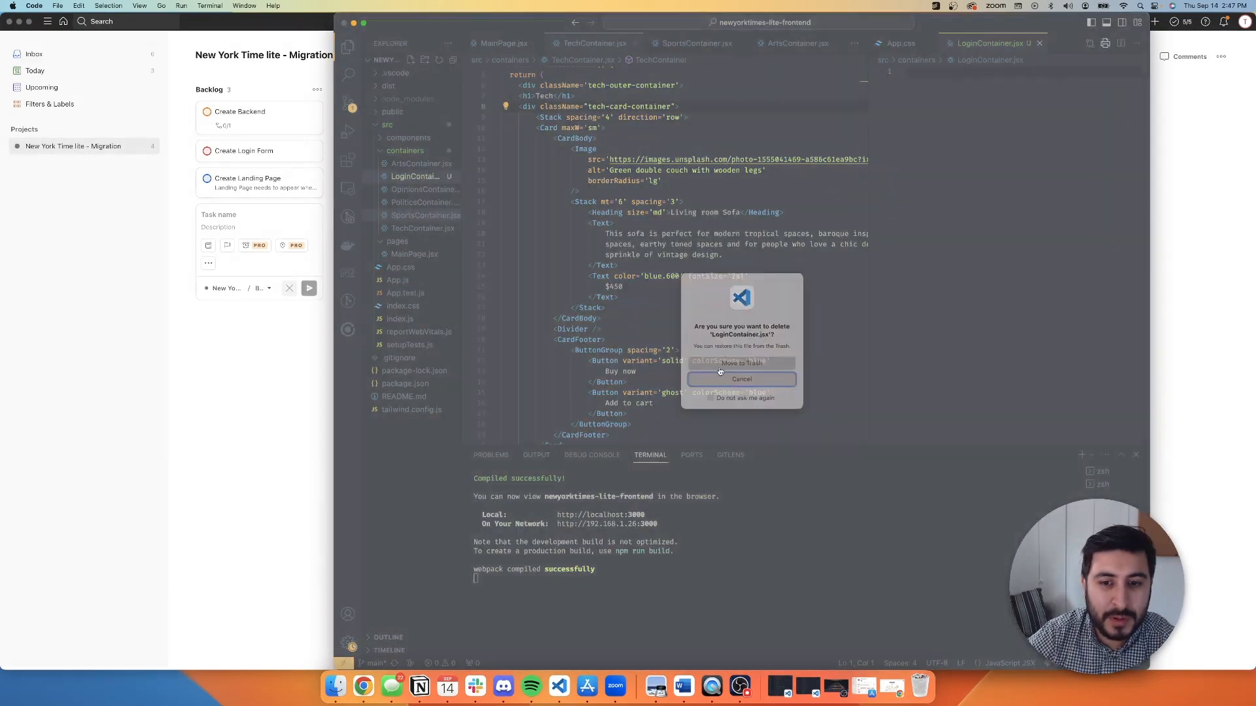
{"action": "left_click", "coordinate": [728, 366]}
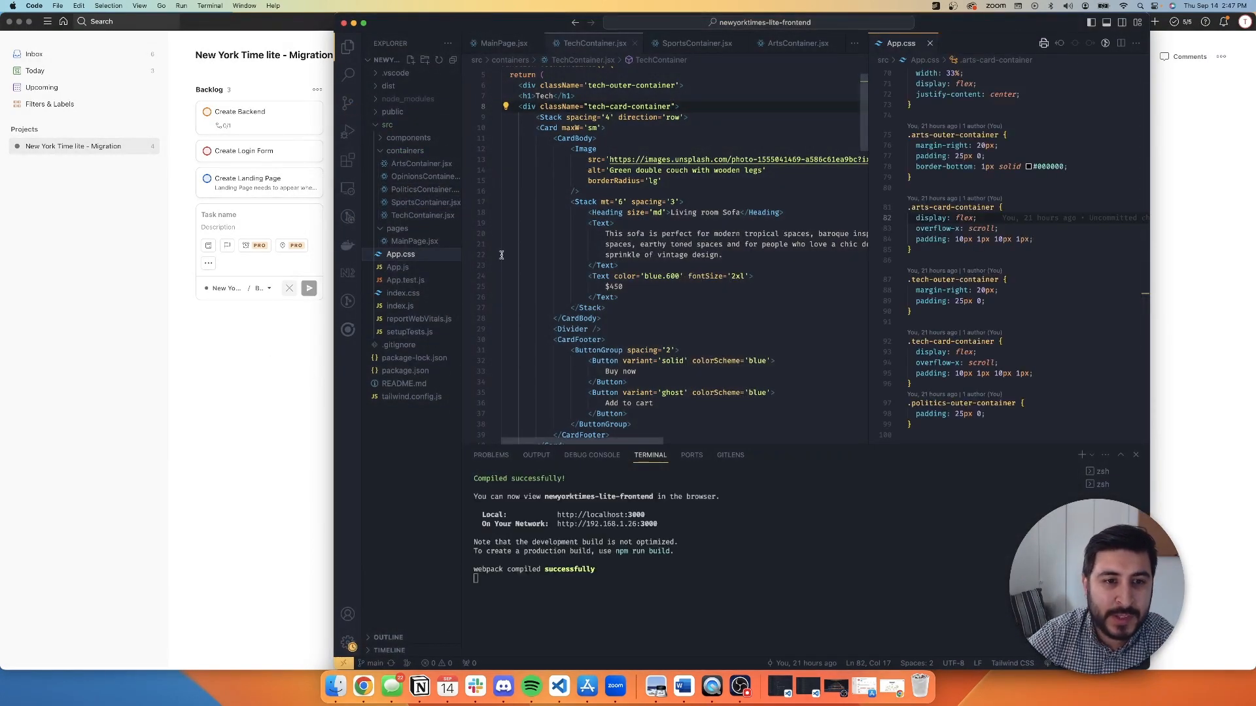
Step: Switch back to Todoist and move the "Create Login Form" task from Backlog to the In Progress section
{"action": "left_click", "coordinate": [239, 412]}
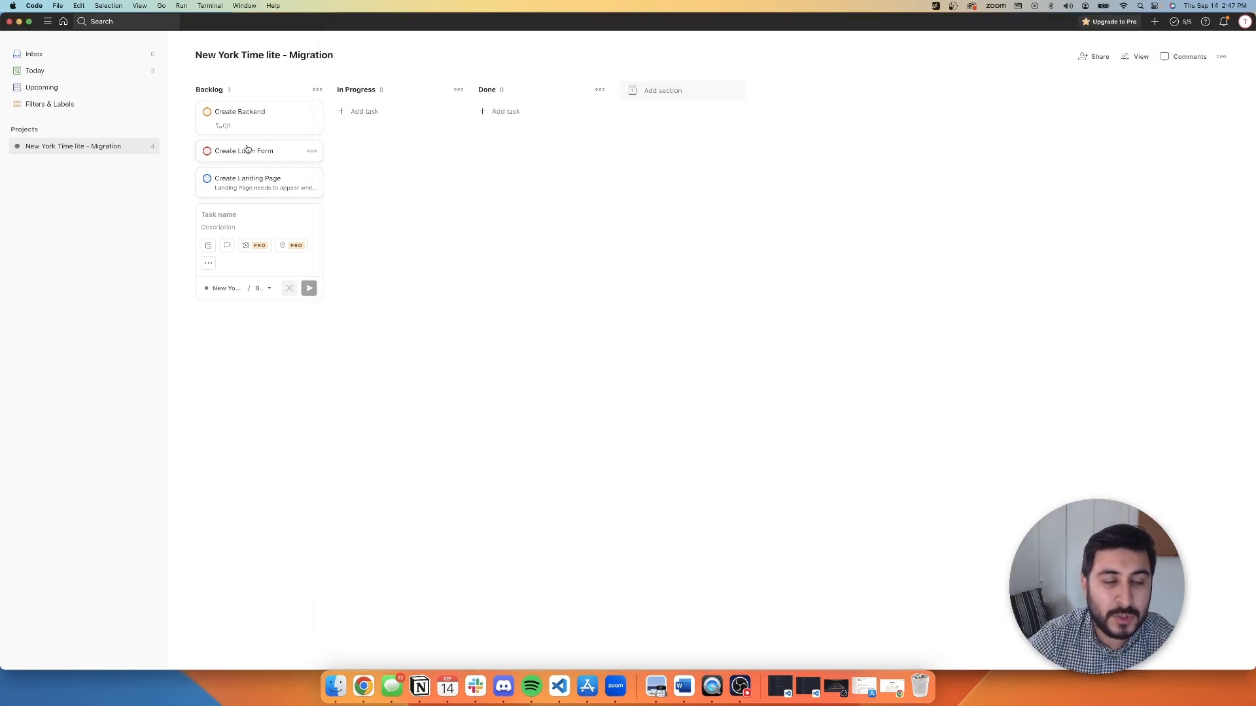
{"action": "left_click_drag", "start_coordinate": [247, 149], "coordinate": [370, 113]}
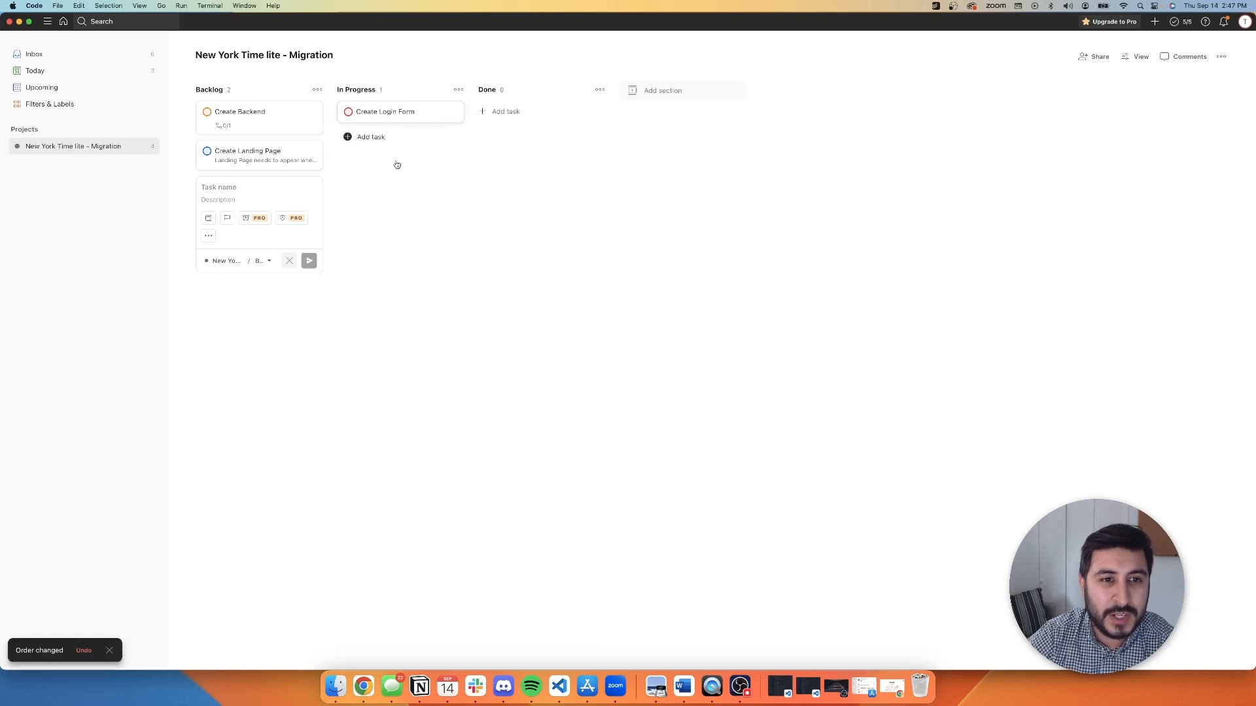
Step: Switch to VS Code, create a Login.jsx file in the components folder with a wider editor pane, and minimize the window
{"action": "key", "text": "ctrl+Up"}
{"action": "left_click", "coordinate": [802, 124]}
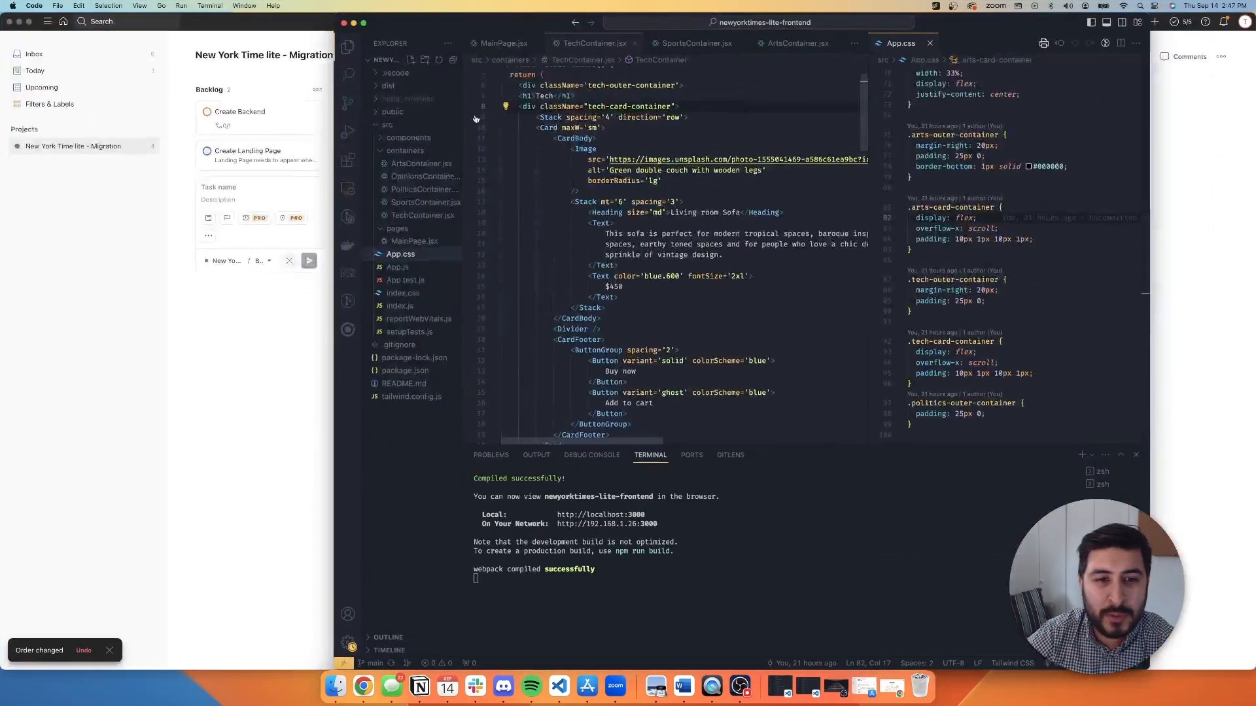
{"action": "right_click", "coordinate": [396, 150]}
{"action": "left_click", "coordinate": [399, 144]}
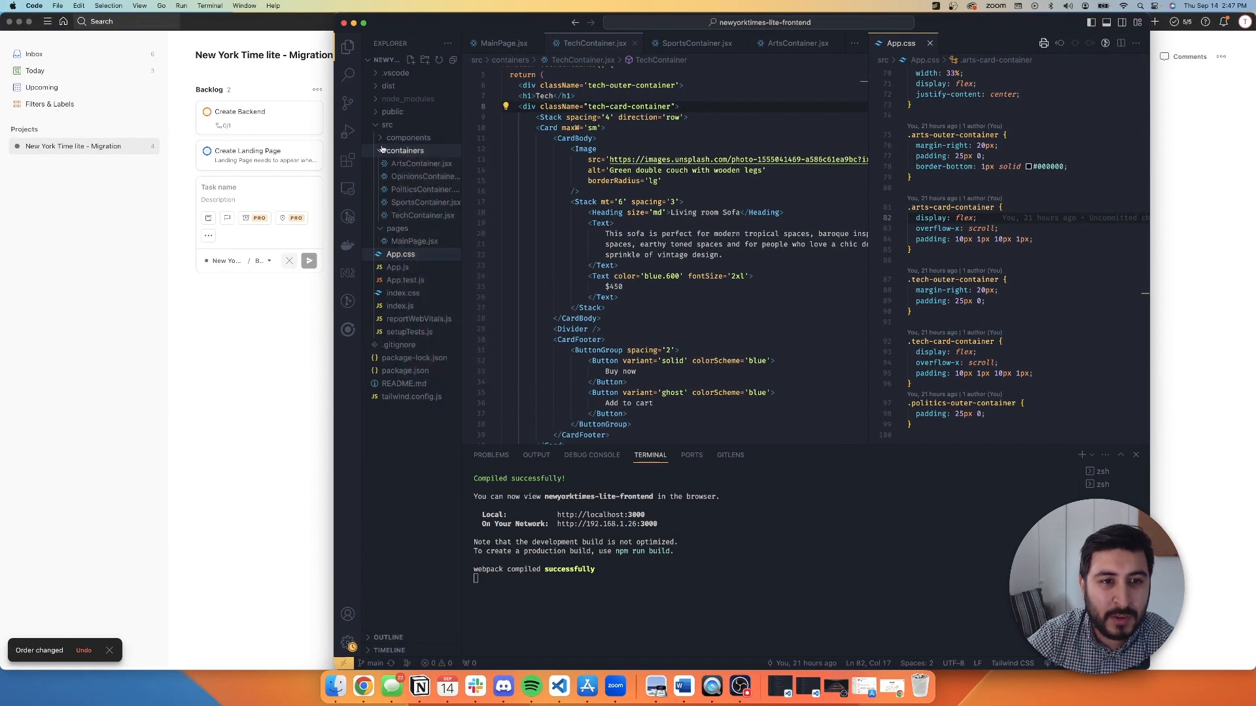
{"action": "left_click", "coordinate": [383, 150]}
{"action": "left_click", "coordinate": [382, 138]}
{"action": "right_click", "coordinate": [395, 137]}
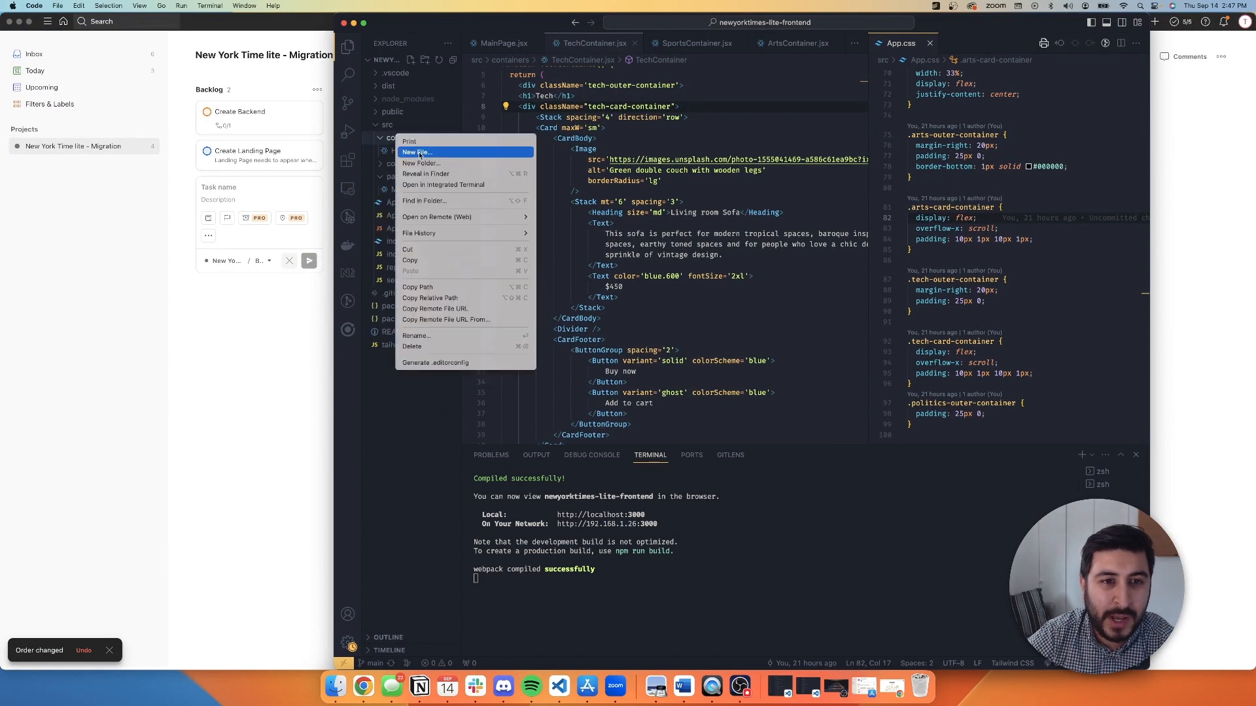
{"action": "left_click", "coordinate": [419, 152]}
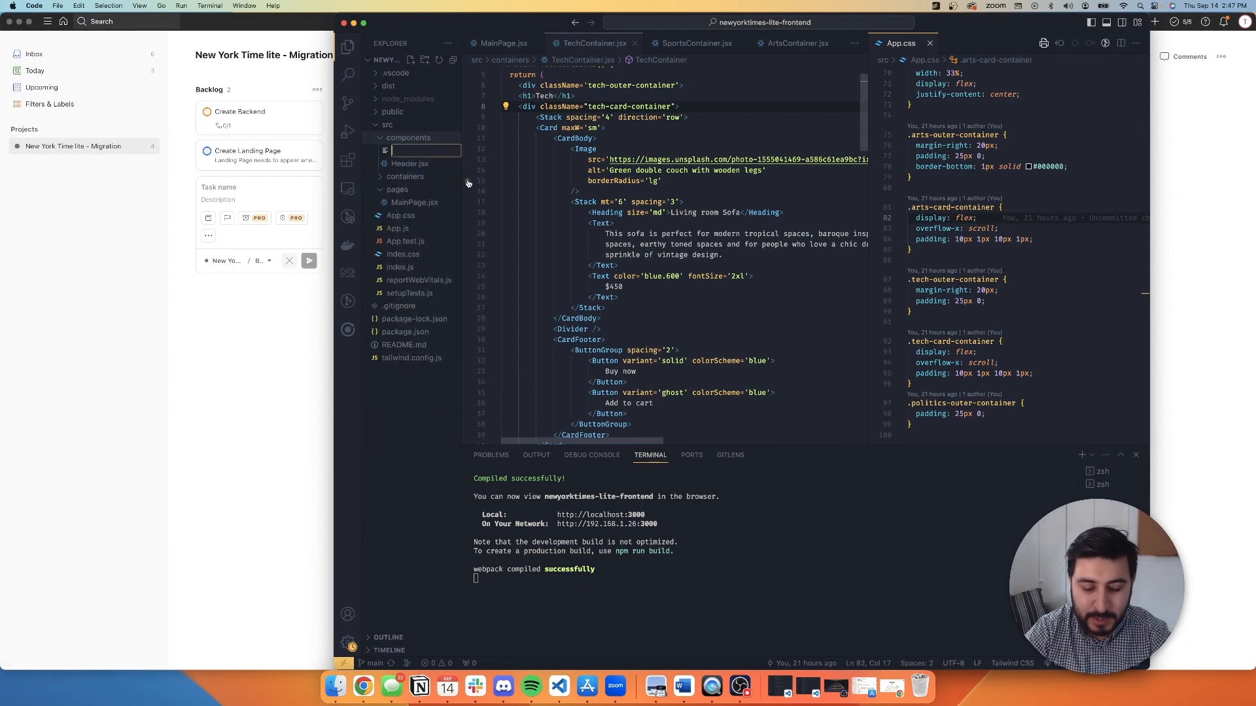
{"action": "type", "text": "Log"}
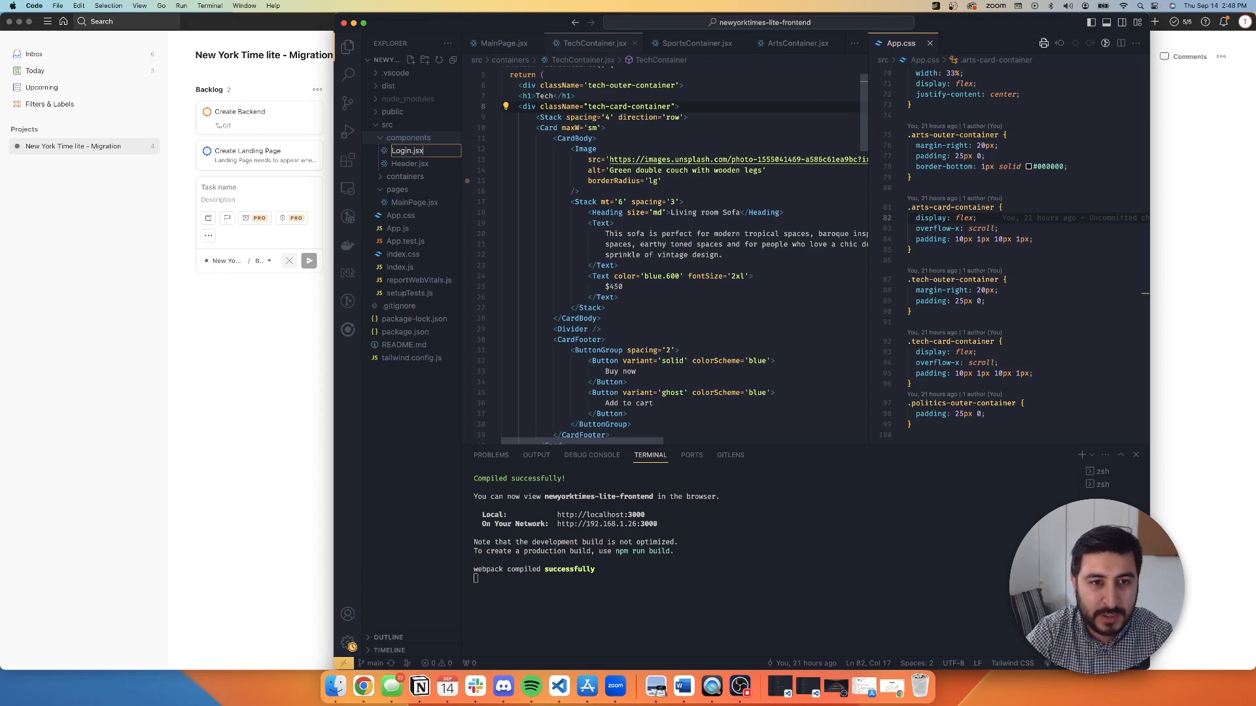
{"action": "type", "text": "in.jsx"}
{"action": "key", "text": "Return"}
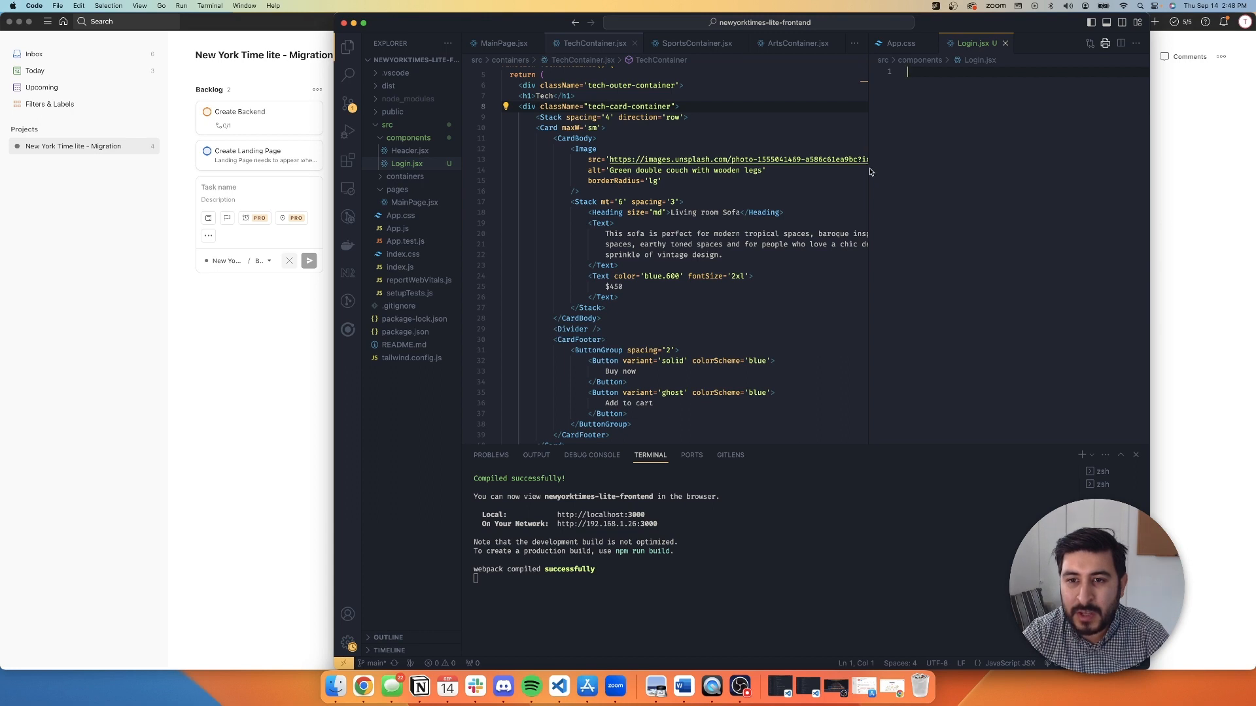
{"action": "left_click_drag", "start_coordinate": [870, 171], "coordinate": [717, 196]}
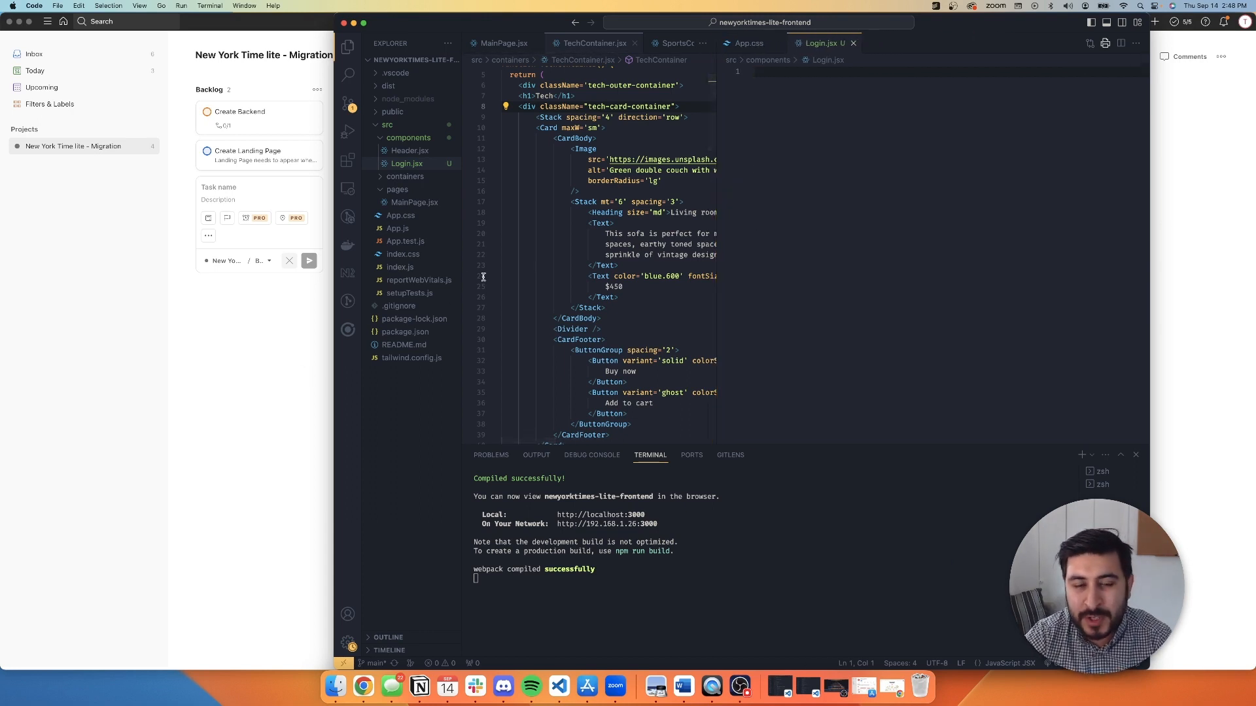
{"action": "key", "text": "super+m"}
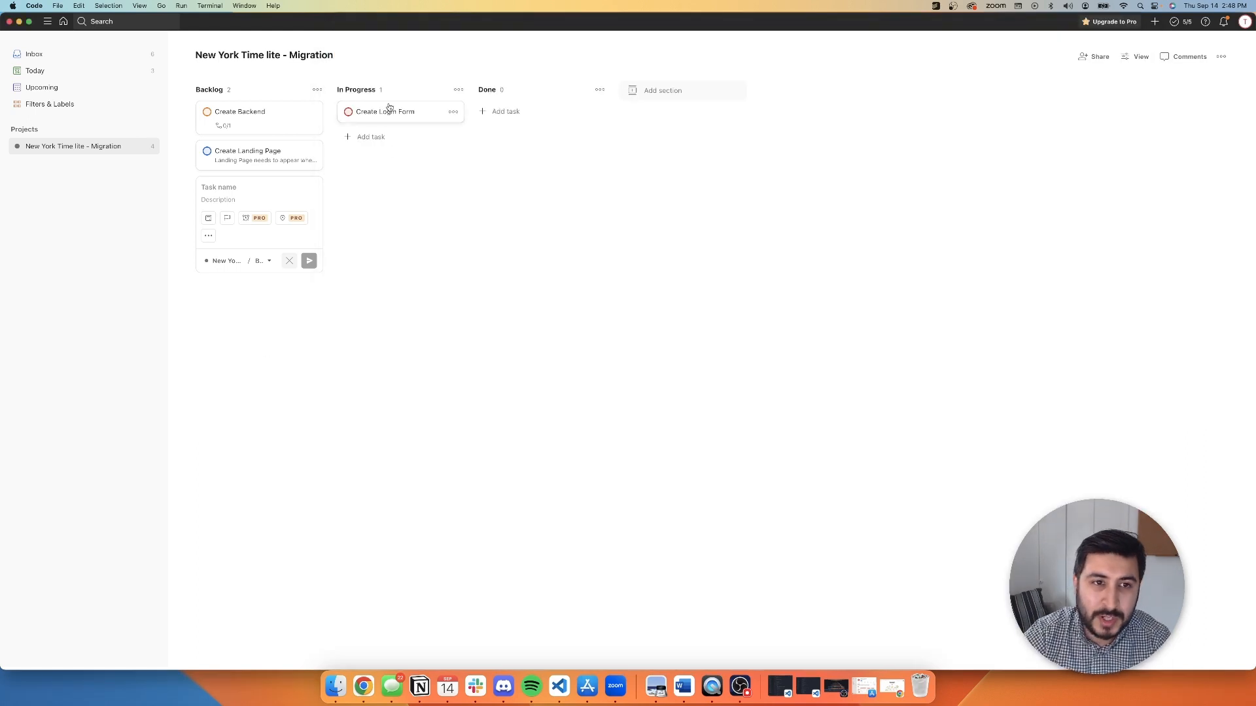
{"action": "left_click", "coordinate": [453, 111]}
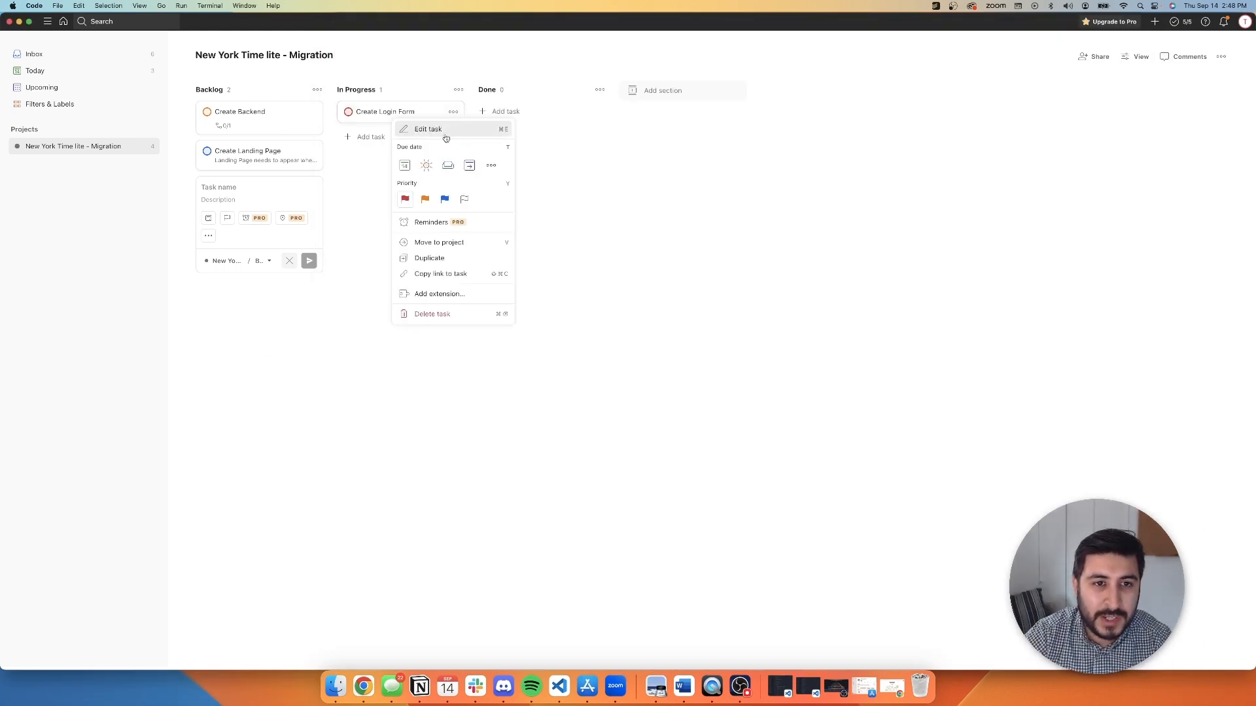
{"action": "left_click", "coordinate": [431, 129]}
{"action": "key", "text": "Escape"}
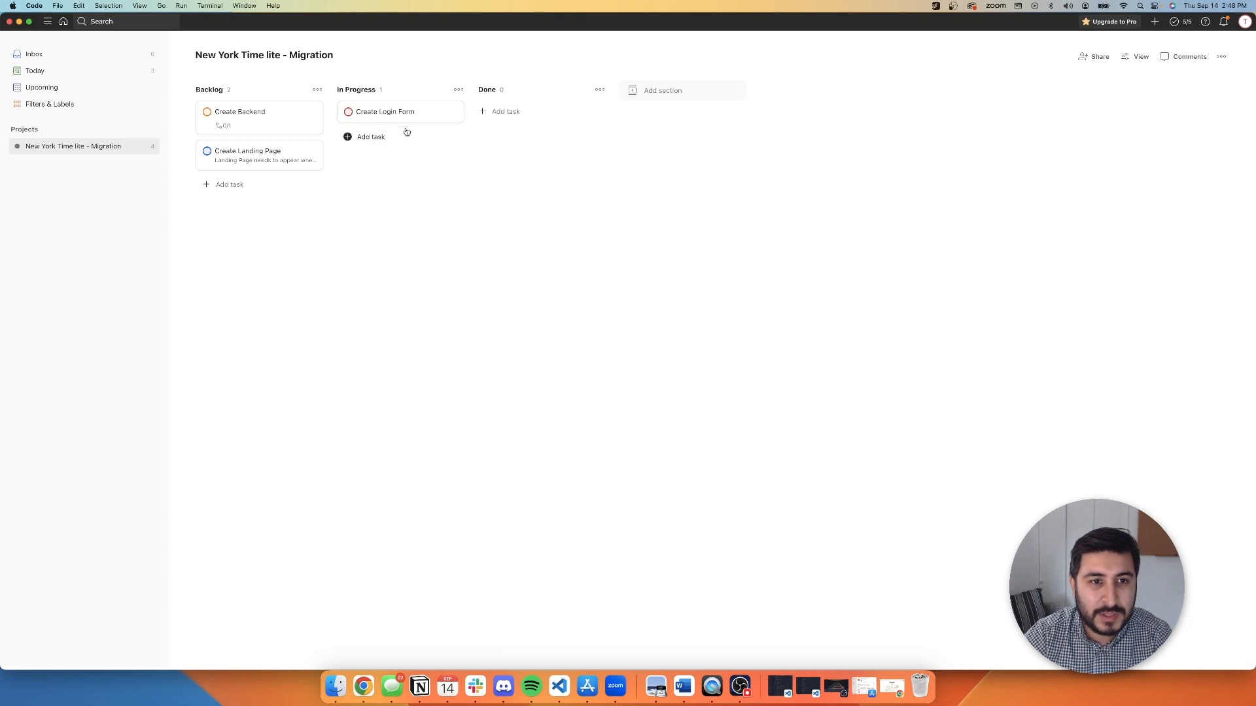
Step: Add a sub-task named "Create a child component" to the "Create Login Form" task and close the task details
{"action": "left_click", "coordinate": [405, 121]}
{"action": "left_click", "coordinate": [482, 119]}
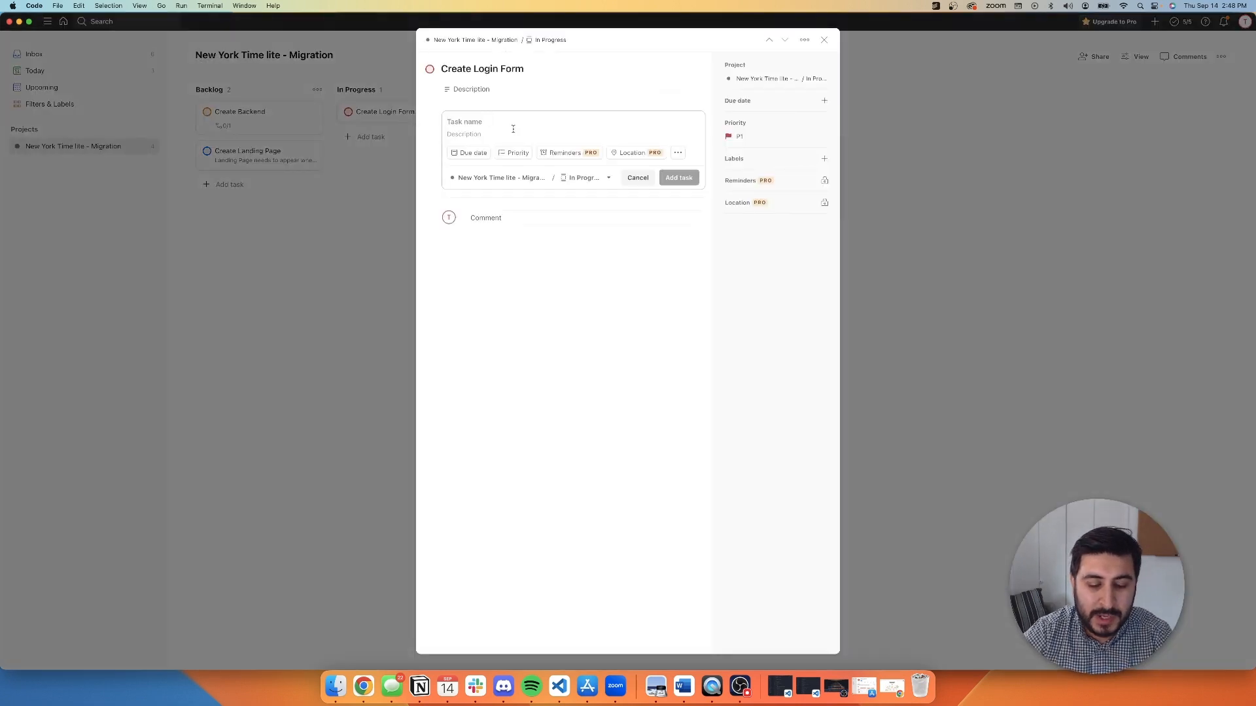
{"action": "type", "text": "Create achi"}
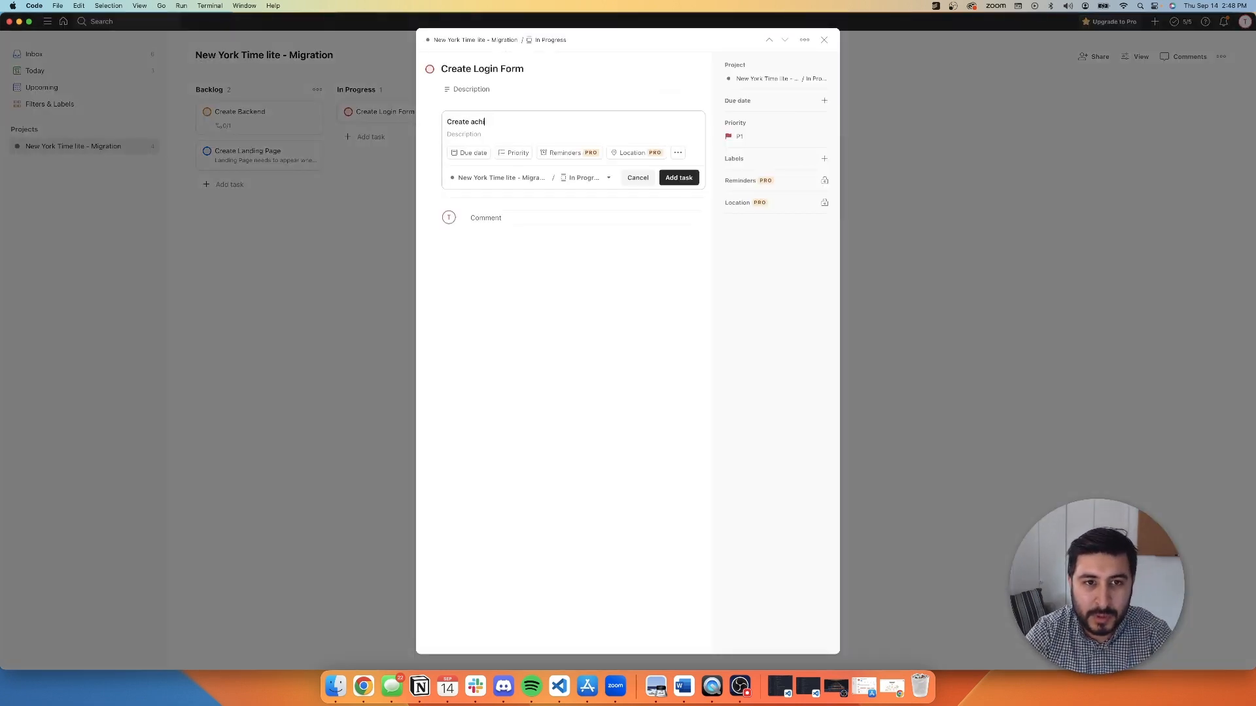
{"action": "type", "text": " chi"}
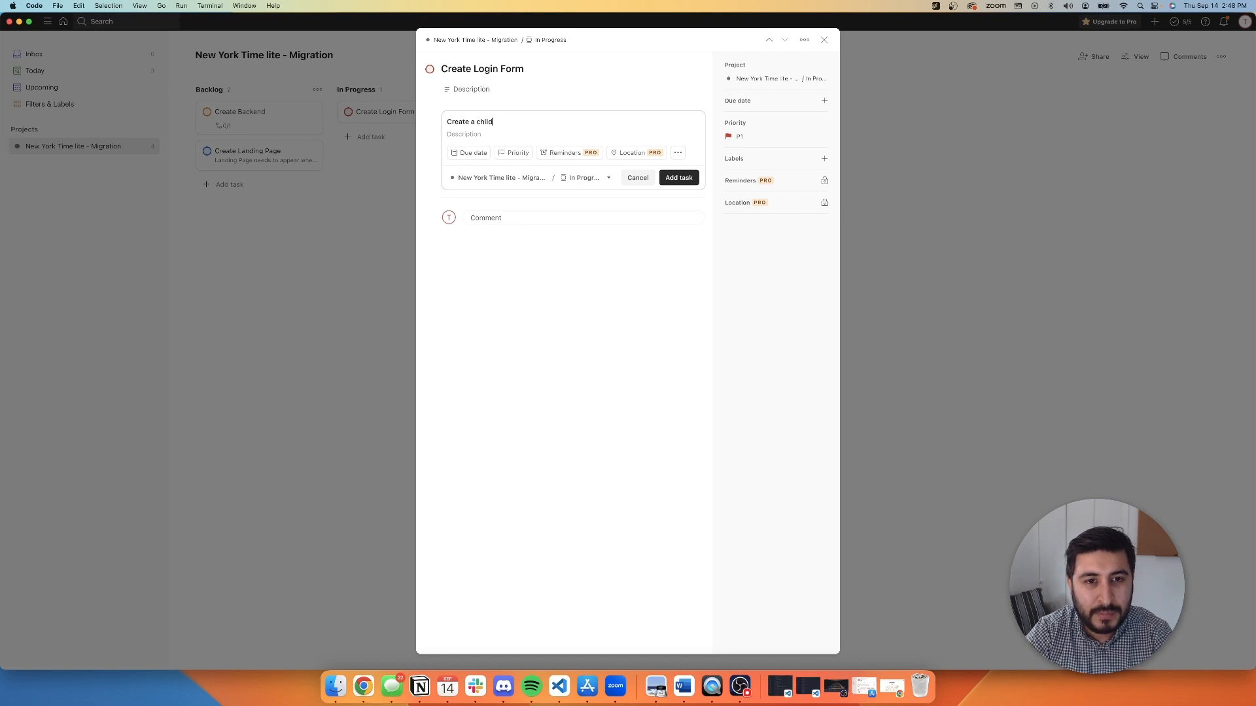
{"action": "type", "text": "ld component"}
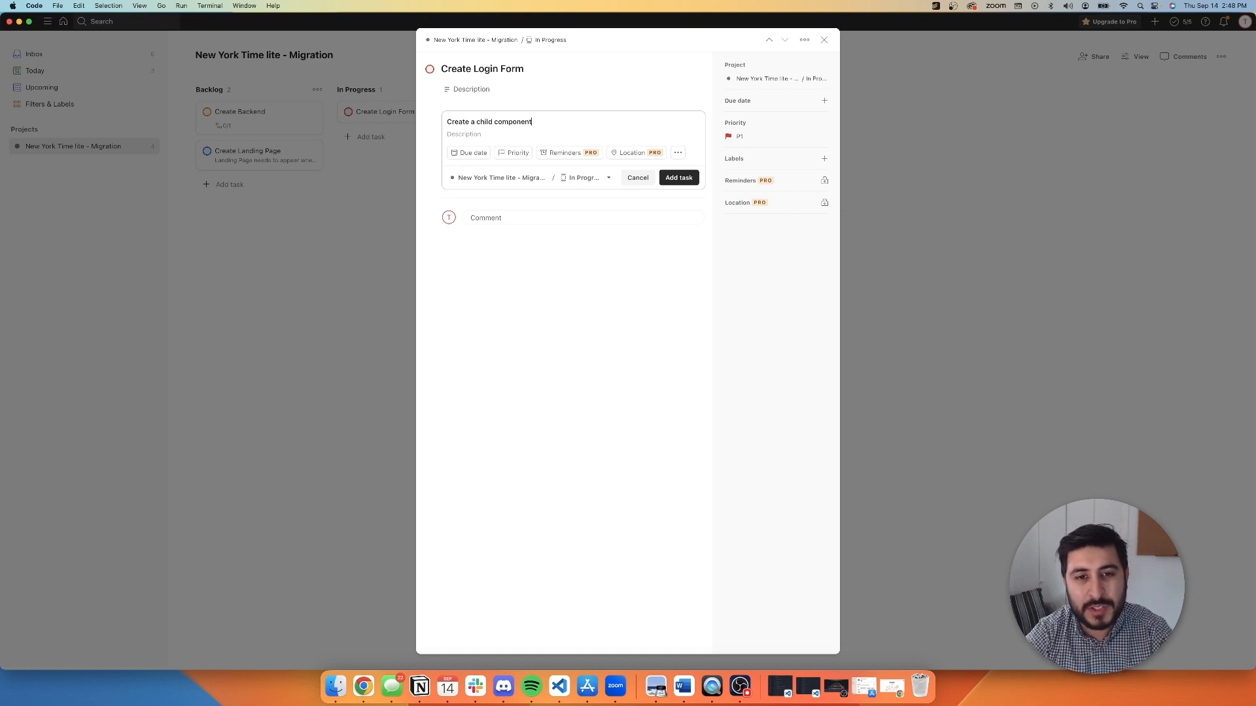
{"action": "left_click", "coordinate": [679, 178]}
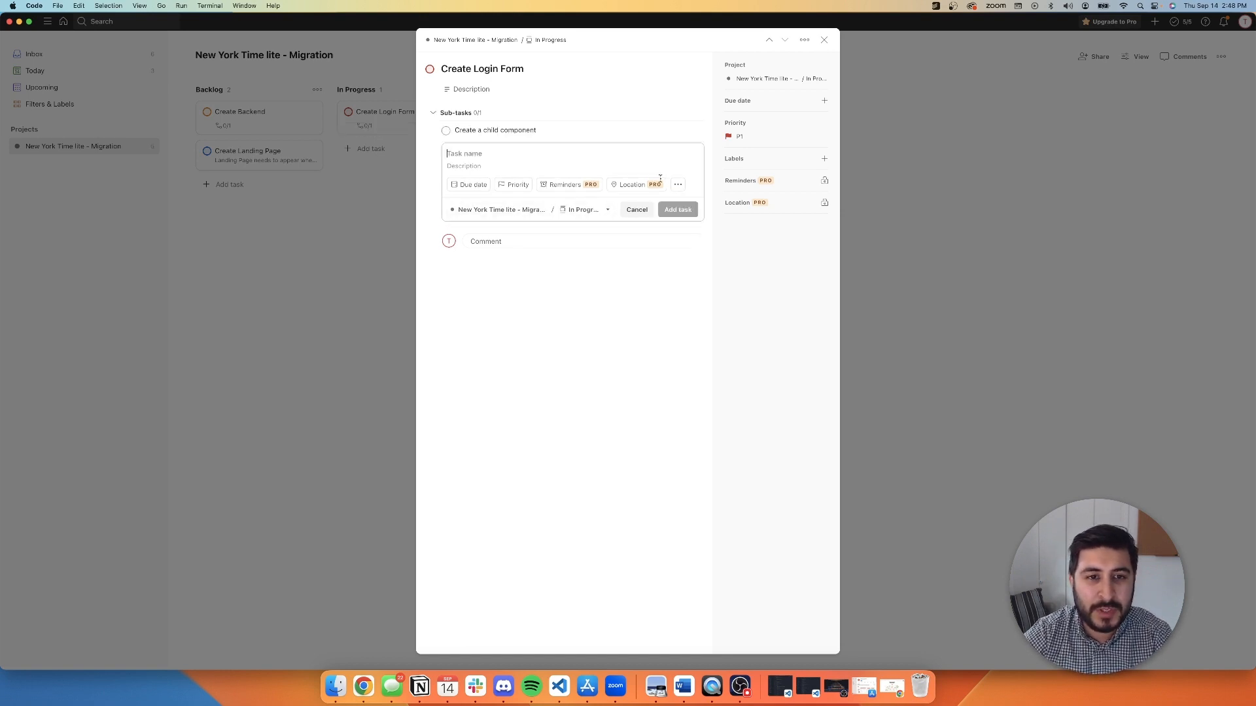
{"action": "left_click", "coordinate": [360, 198]}
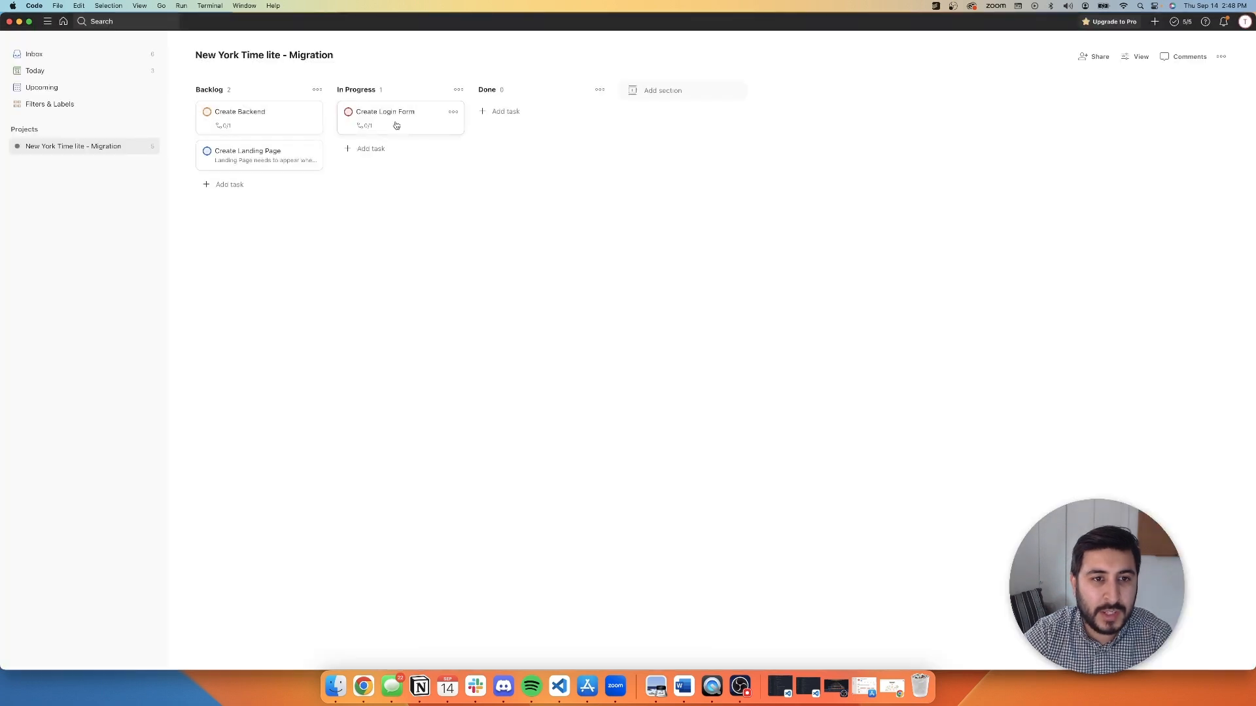
Step: Move the "Create Login Form" task from In Progress to the Done section and mark it complete
{"action": "left_click_drag", "start_coordinate": [376, 116], "coordinate": [502, 123]}
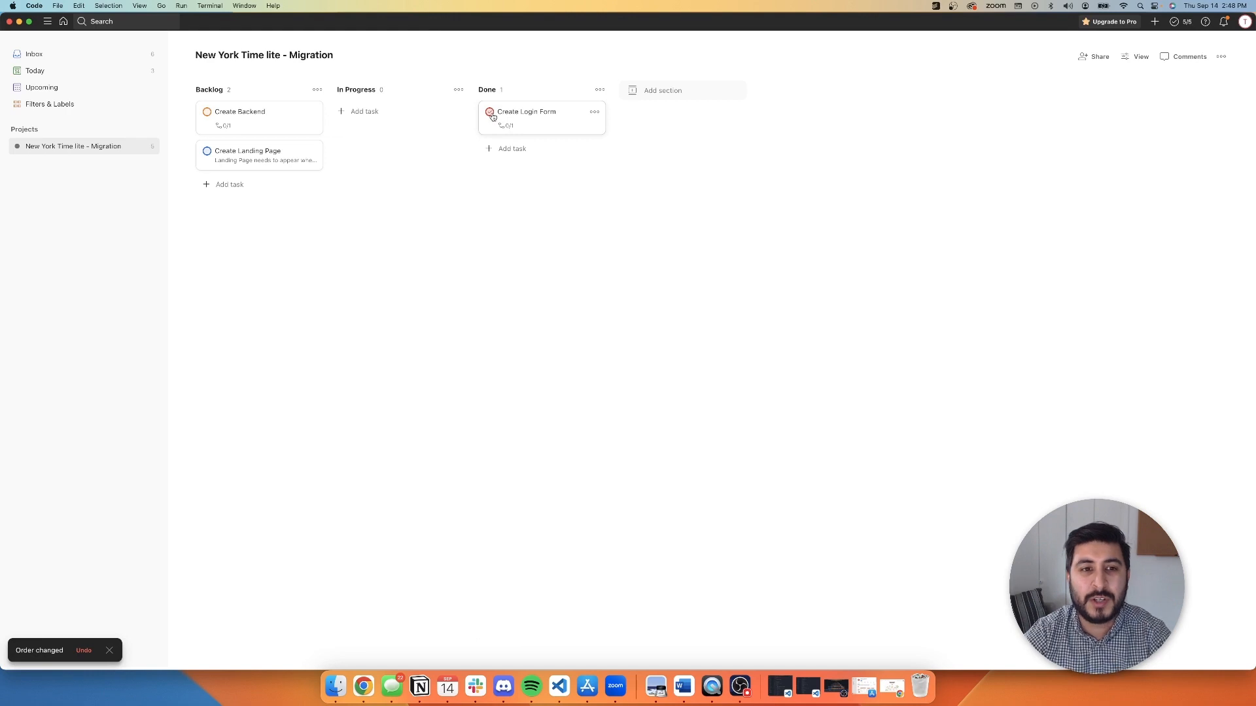
{"action": "left_click", "coordinate": [491, 113]}
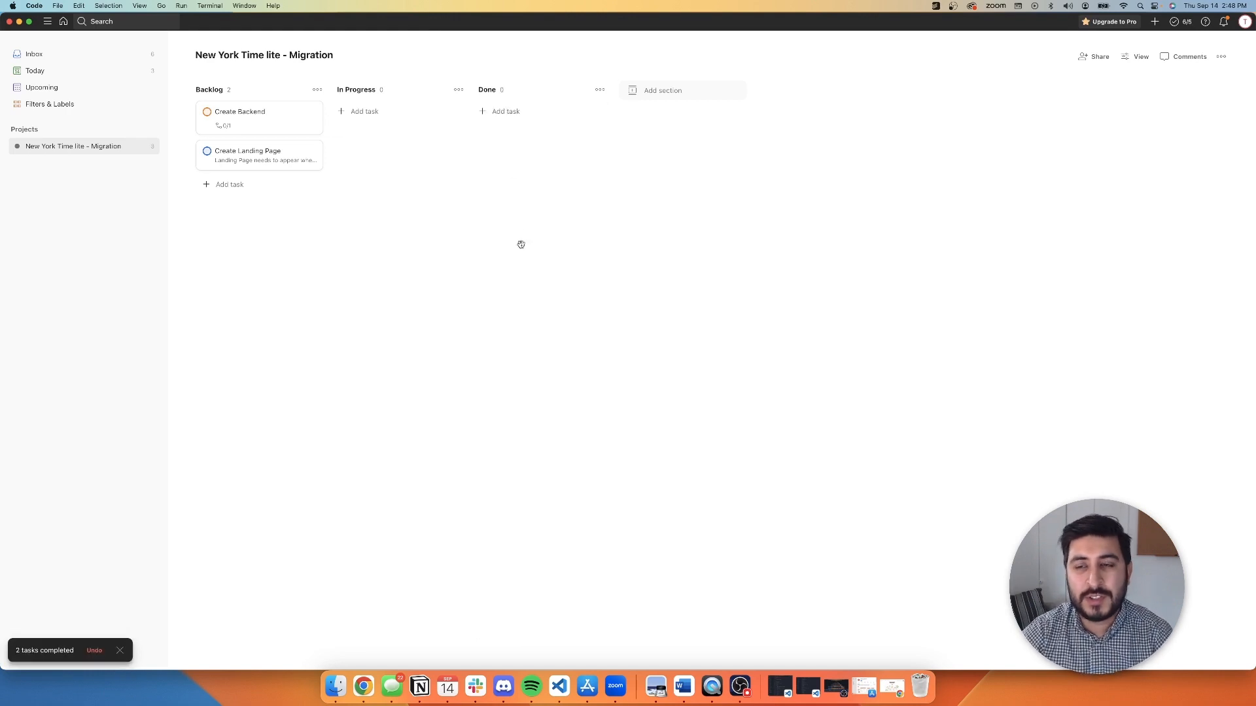
Step: Show the project's completed tasks and open the options of the completed "Create Login Form" task
{"action": "left_click", "coordinate": [1221, 56]}
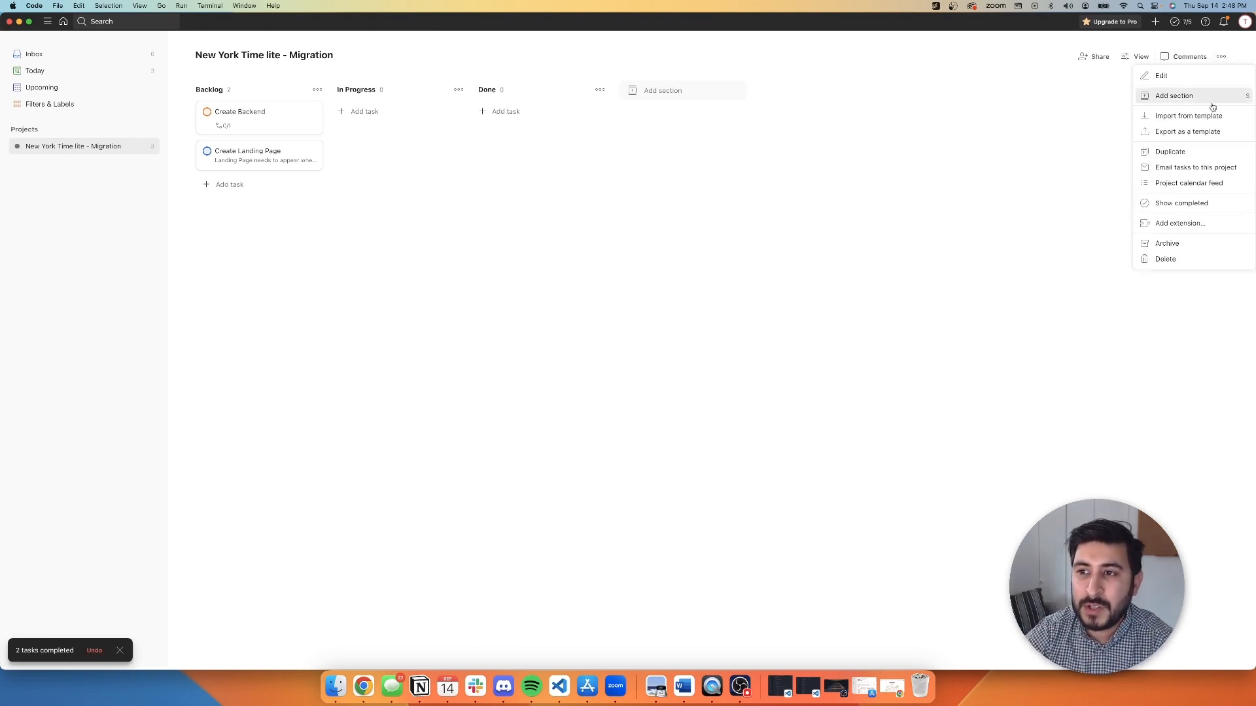
{"action": "left_click", "coordinate": [1184, 205]}
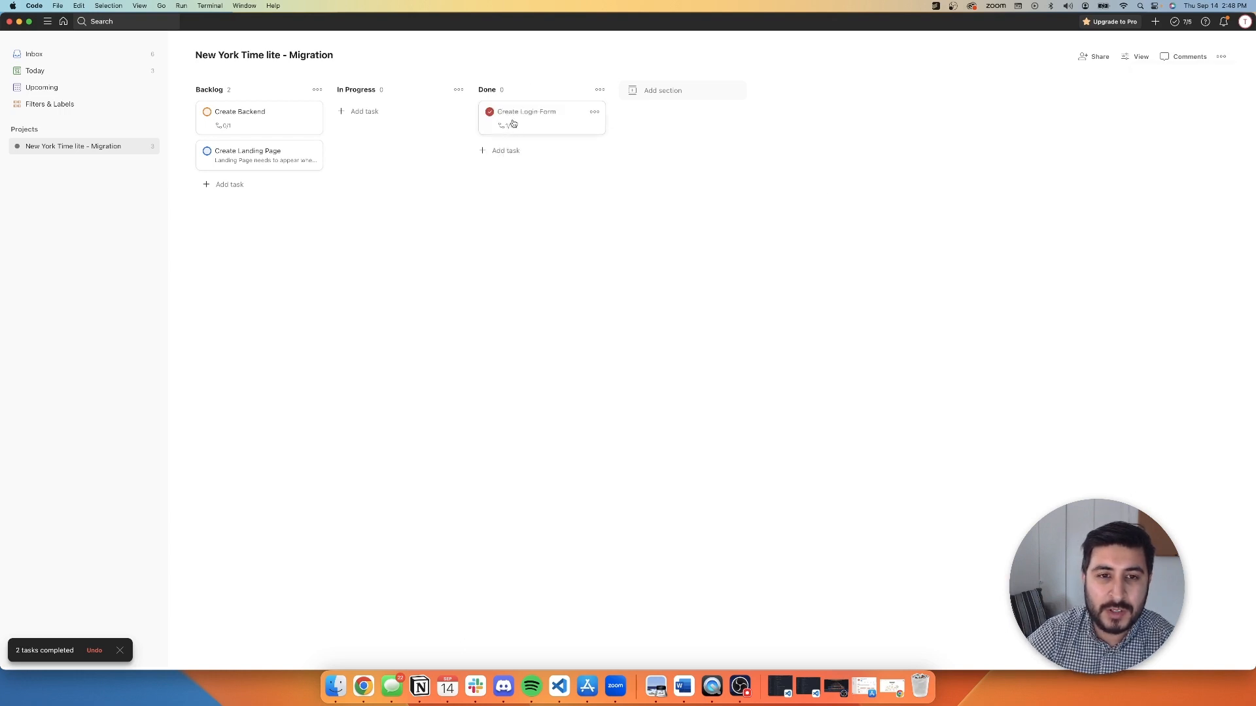
{"action": "left_click", "coordinate": [594, 113]}
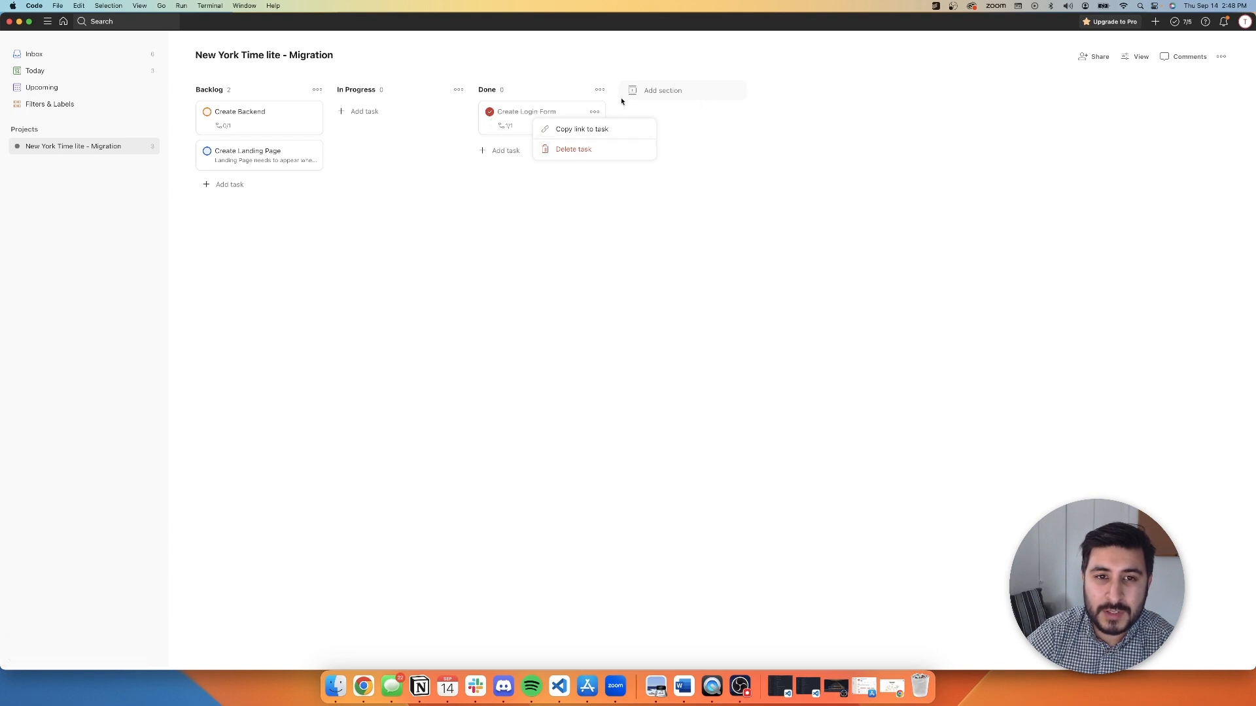
Step: Dismiss the task's options and hide the completed tasks on the project board
{"action": "left_click", "coordinate": [1213, 55]}
{"action": "left_click", "coordinate": [1220, 56]}
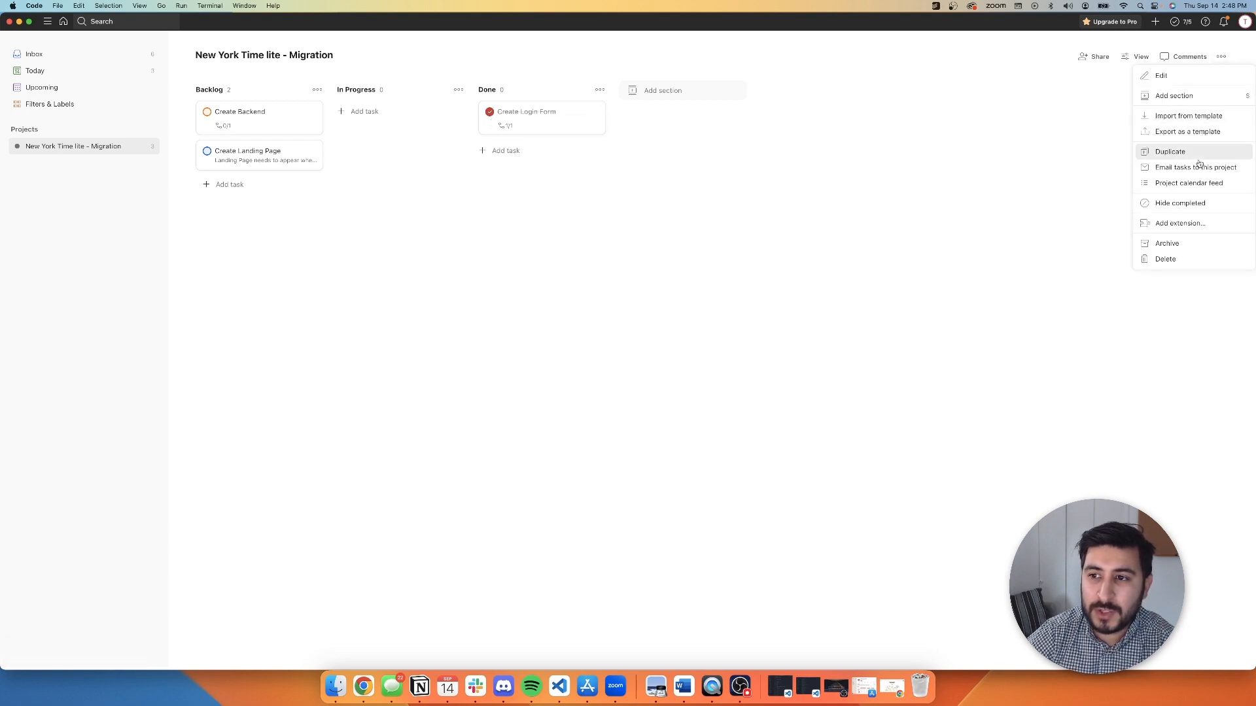
{"action": "left_click", "coordinate": [1165, 209]}
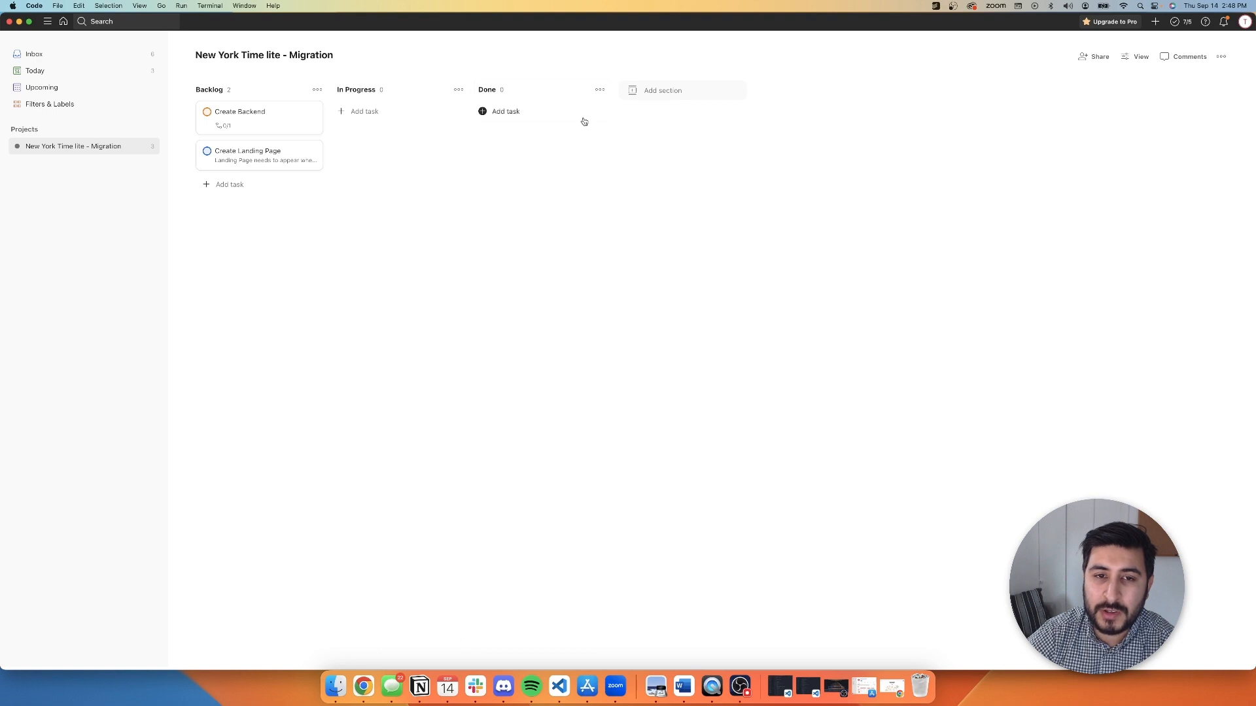
Step: Show the completed tasks on the project board again
{"action": "left_click", "coordinate": [1221, 56]}
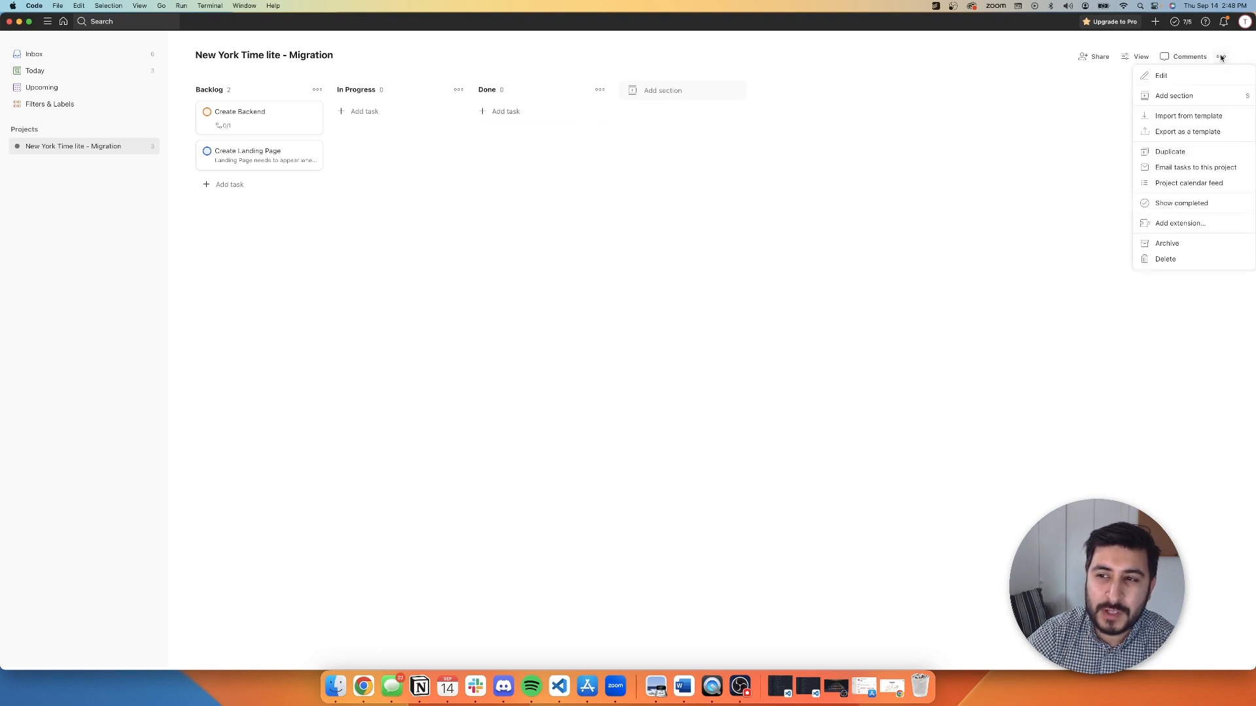
{"action": "left_click", "coordinate": [1175, 205]}
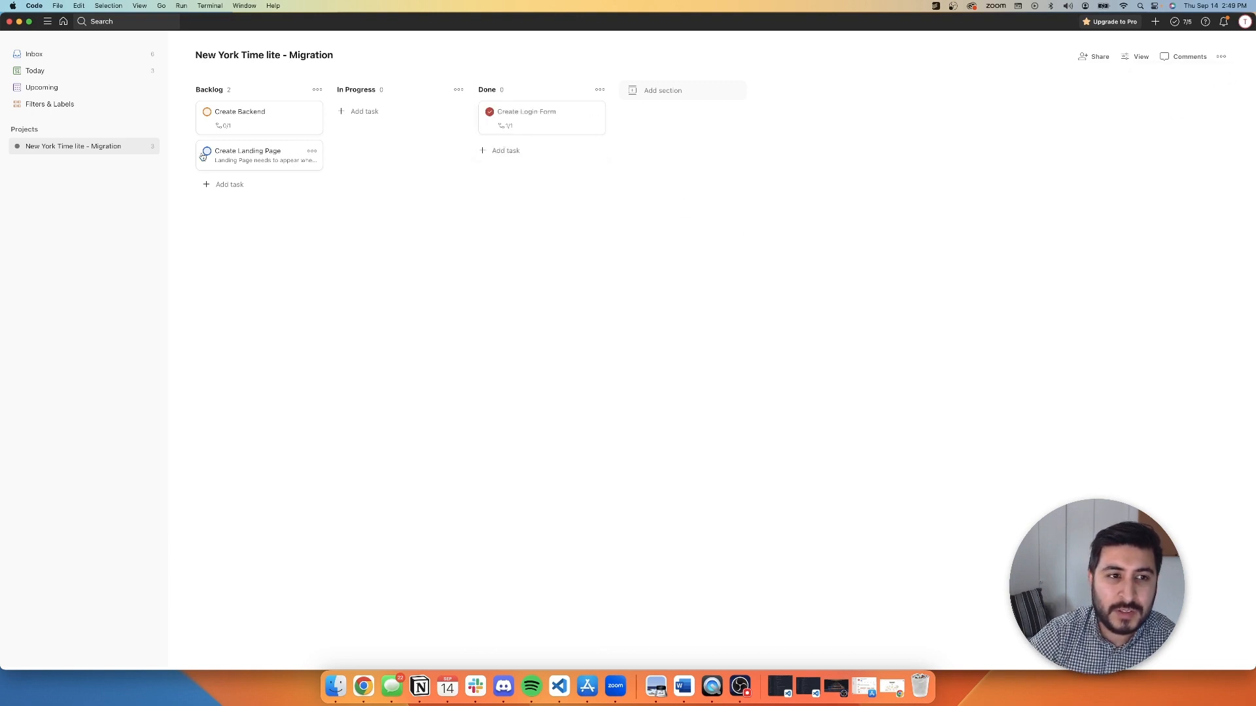
{"action": "mouse_move", "coordinate": [244, 120]}
{"action": "left_mouse_down"}
{"action": "mouse_move", "coordinate": [532, 123]}
{"action": "mouse_move", "coordinate": [246, 113]}
{"action": "left_mouse_up"}
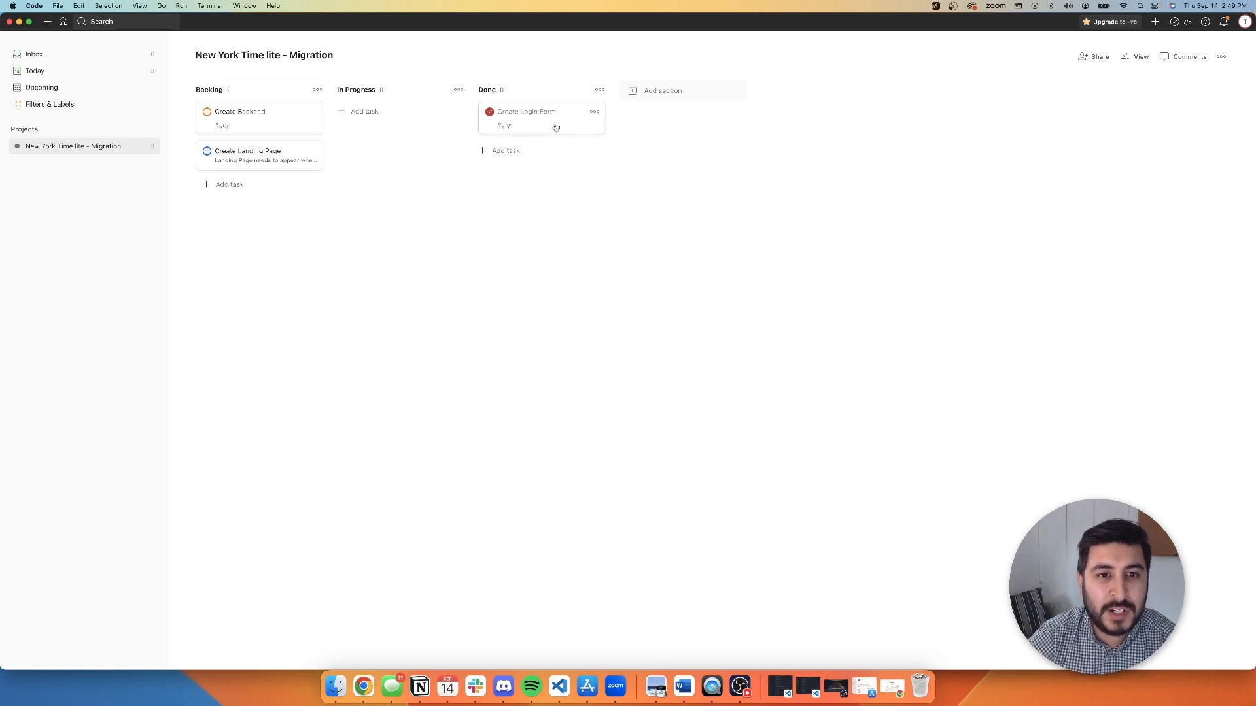
Step: View the Today task list and return to the "New York Time lite - Migration" project board
{"action": "left_click", "coordinate": [81, 72]}
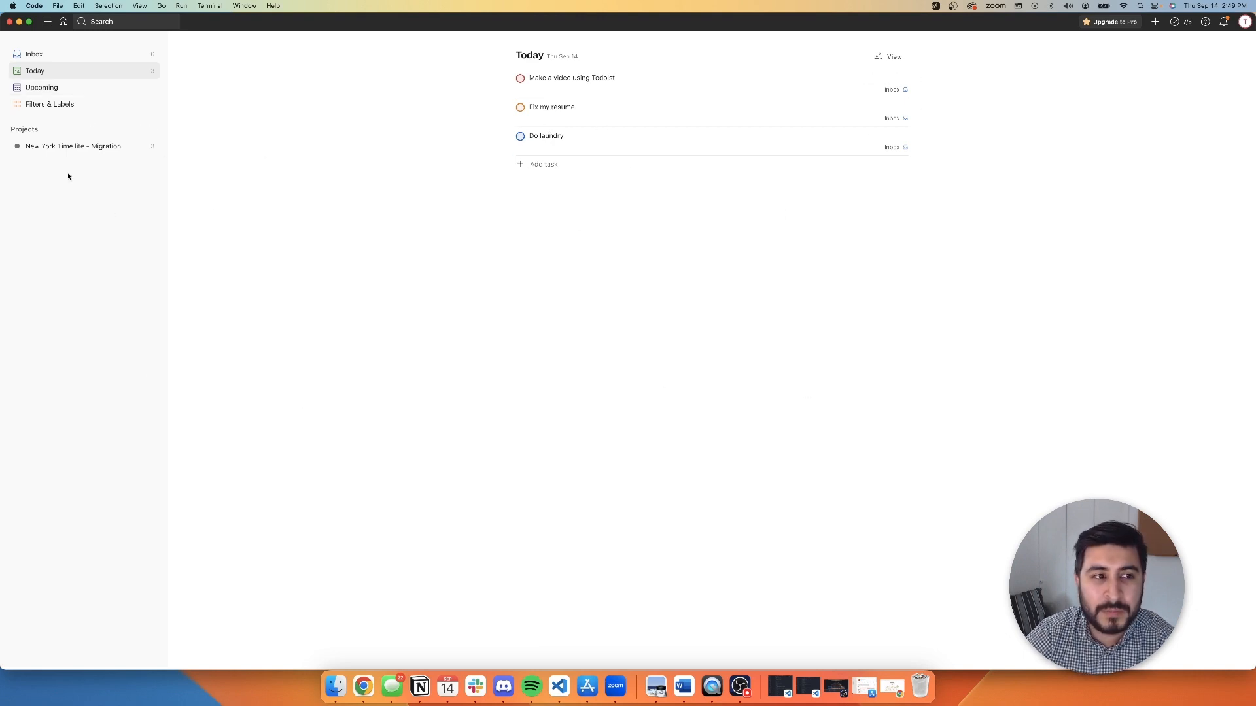
{"action": "left_click", "coordinate": [59, 148]}
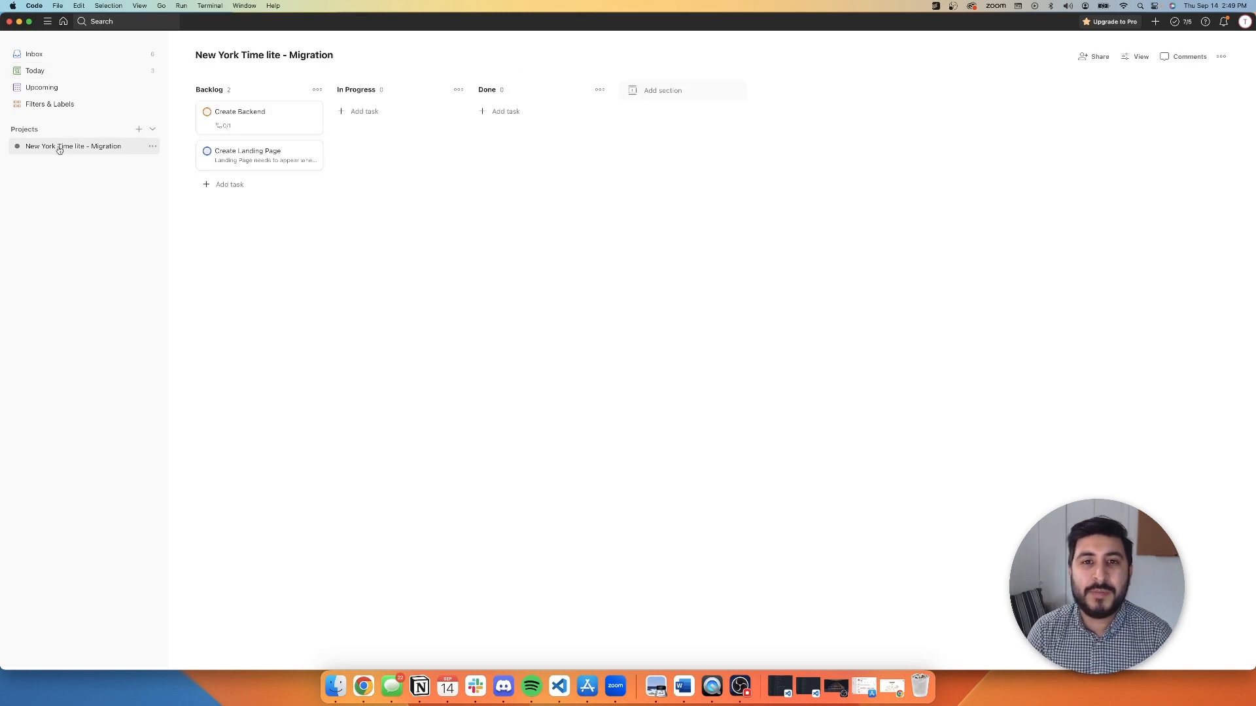